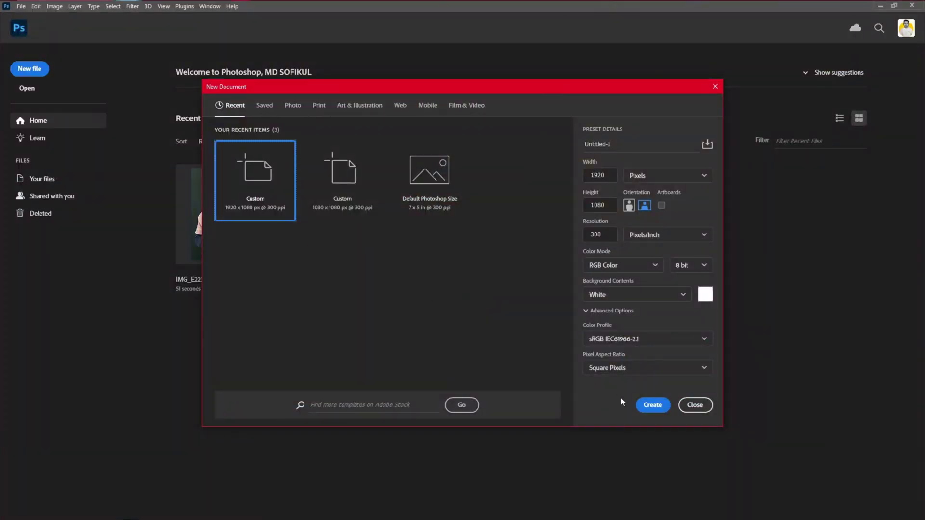
Create a 1920 x 1080 px RGB document at 300 pixels/inch with a white background
left_click(652, 405)
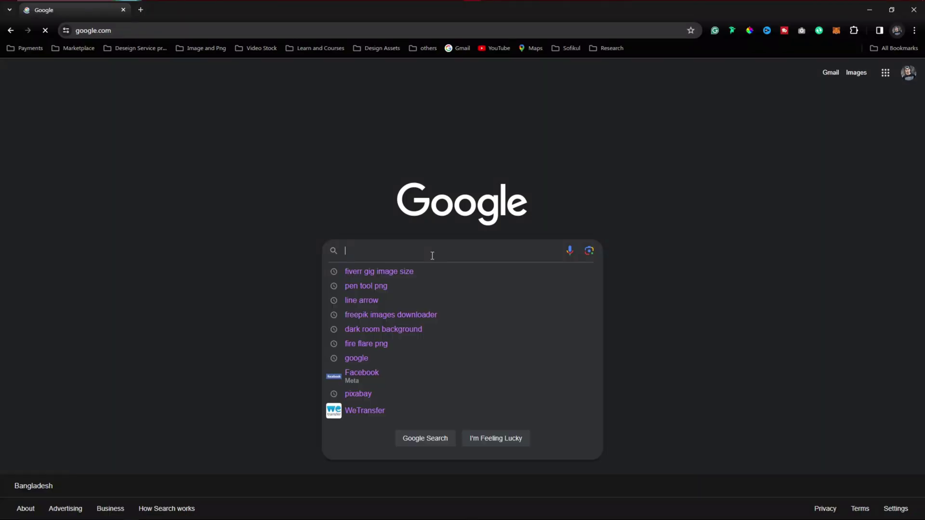
Switch to the browser, search Google Images for "dark room background" and open a suitable dark stage picture
type("dark room background")
key("Return")
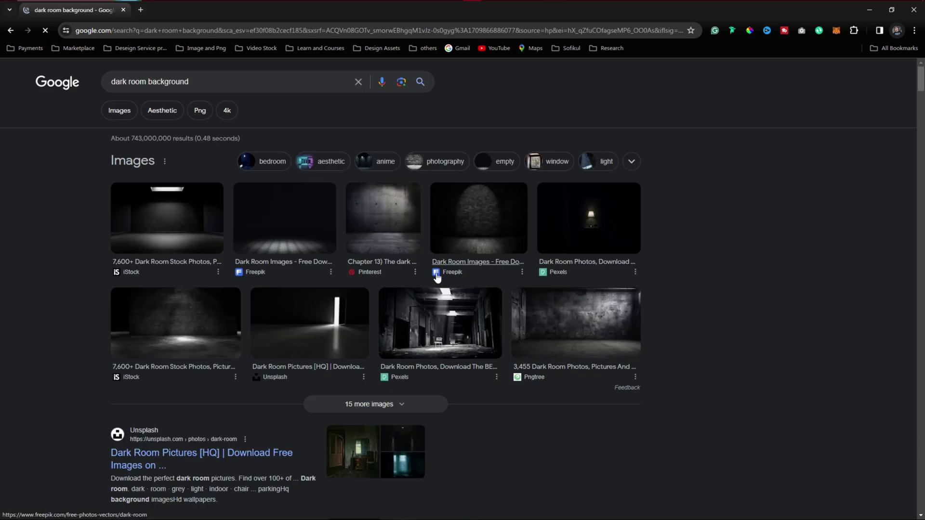
left_click(131, 115)
scroll(272, 337, "down", 2)
left_click(212, 438)
scroll(217, 363, "down", 6)
scroll(217, 363, "down", 3)
left_click(327, 318)
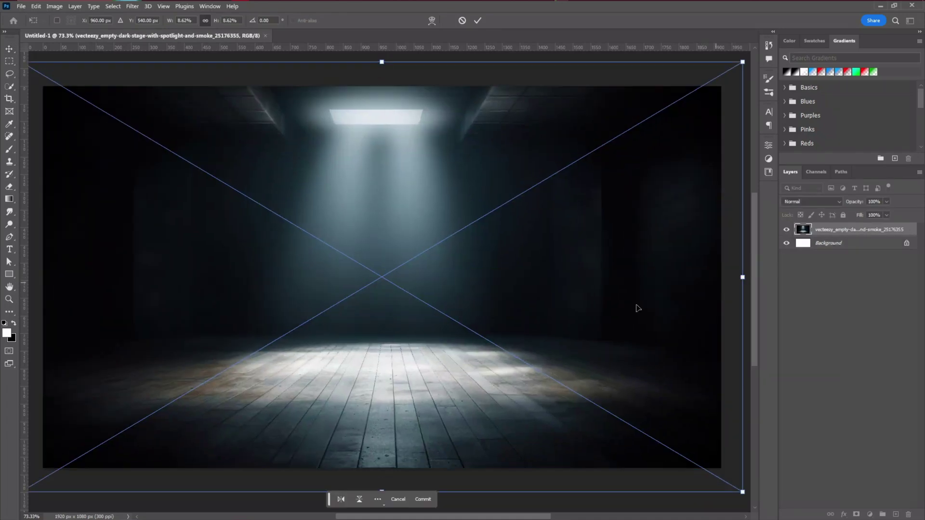
Back in Photoshop, enlarge and reposition the placed dark stage image so it fills the canvas, and commit the placement
scroll(441, 326, "down", 5)
left_click_drag(405, 429, 405, 479)
left_click_drag(418, 348, 398, 339)
left_click(477, 20)
scroll(433, 322, "up", 5)
Add a Solid Color fill layer in purple #7800ff above the stage image
left_click(869, 515)
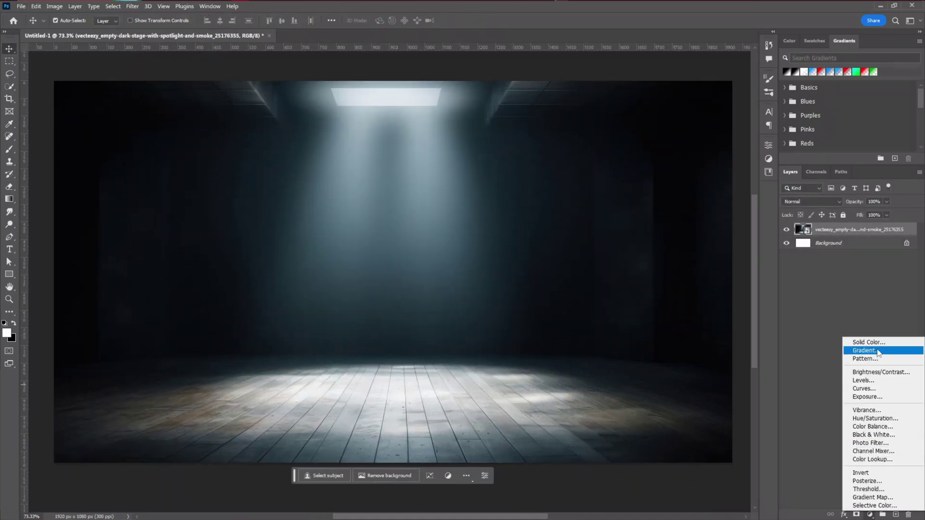
left_click(869, 342)
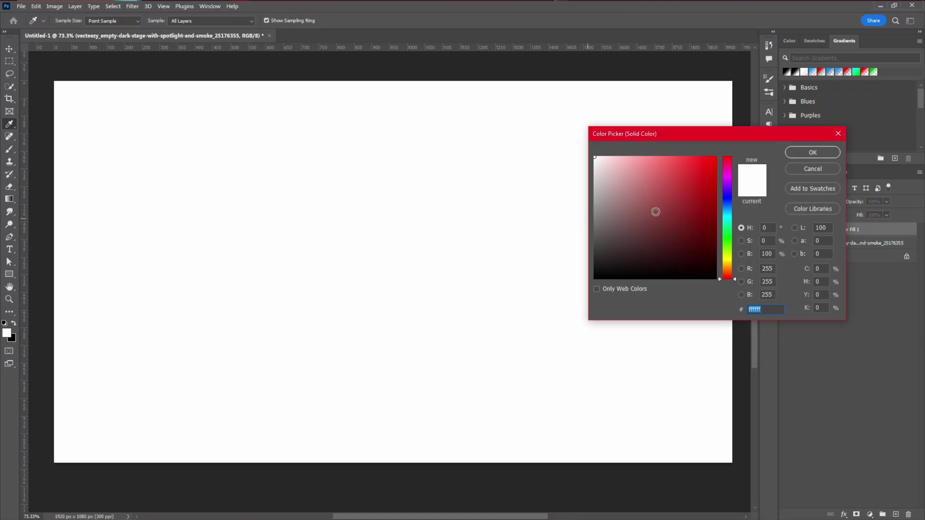
left_click_drag(655, 212, 725, 142)
left_click(727, 188)
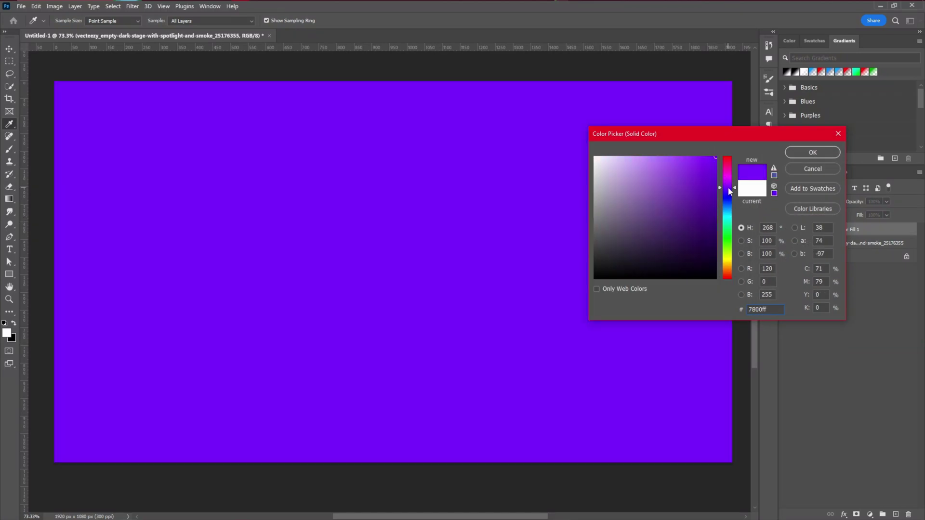
left_click(799, 154)
Set the purple fill layer's blend mode to Darken to tint the room, and deselect the layer
left_click(811, 201)
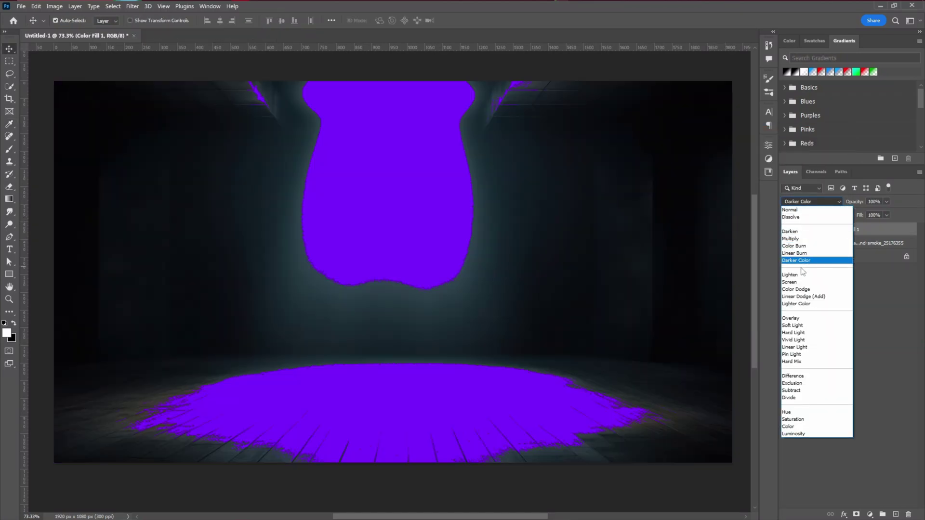
left_click(798, 231)
key("v")
left_click(49, 126)
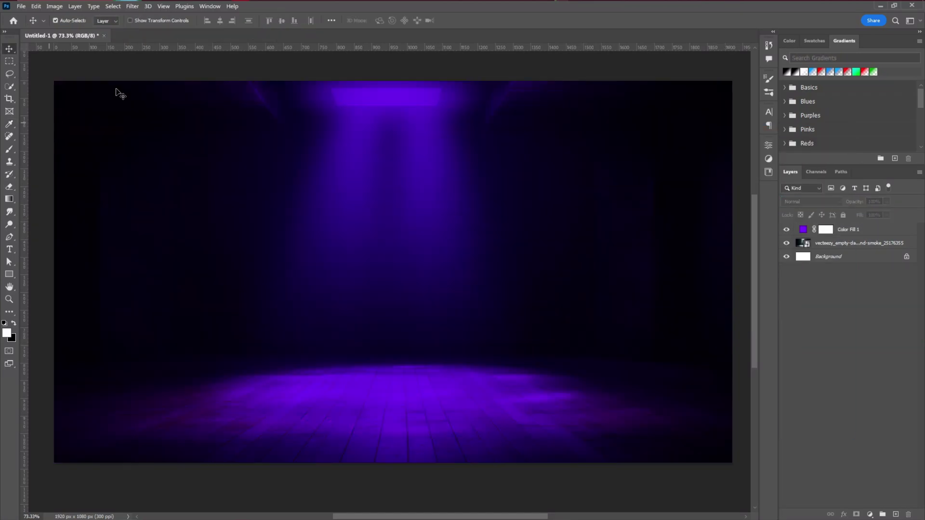
Open the recent portrait photo IMG_E2234.JPG as a separate document
left_click(14, 20)
left_click(219, 192)
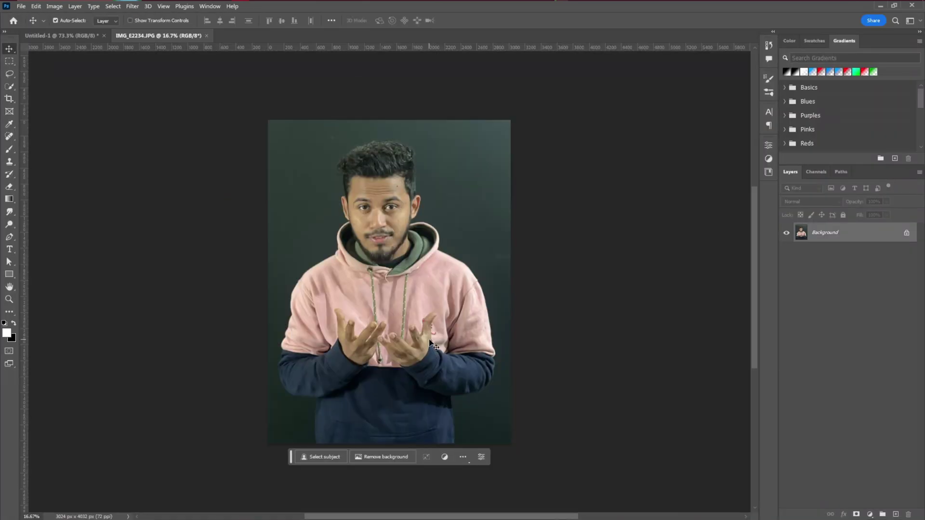
scroll(431, 343, "up", 2)
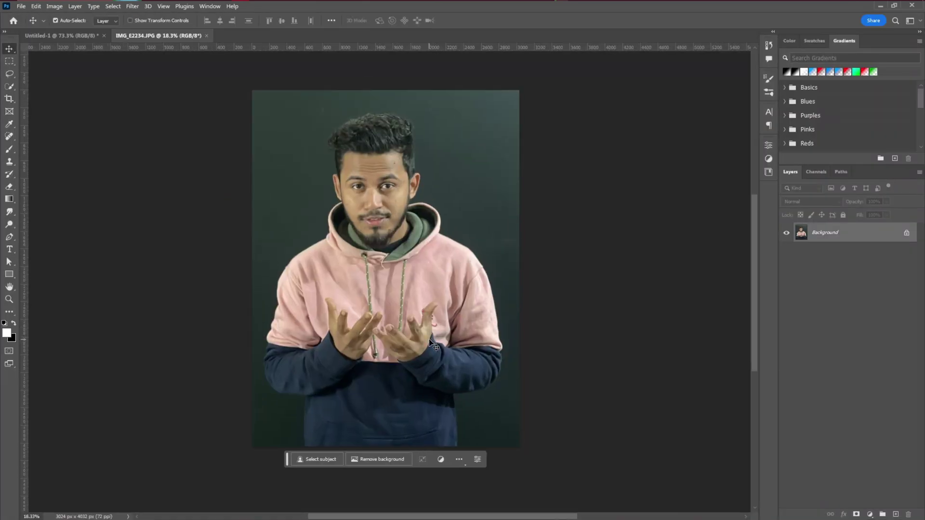
Enter Select and Mask on the portrait photo and select the man as the subject
left_click(10, 86)
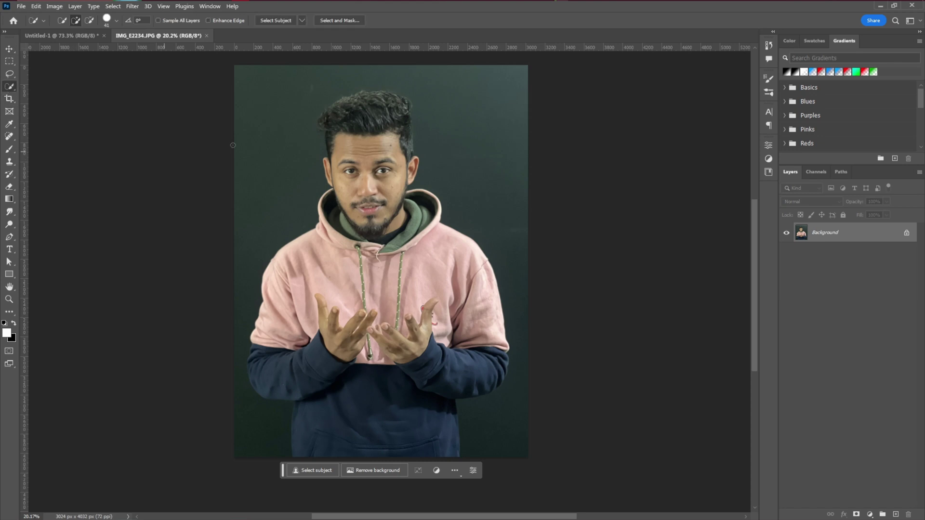
left_click(339, 20)
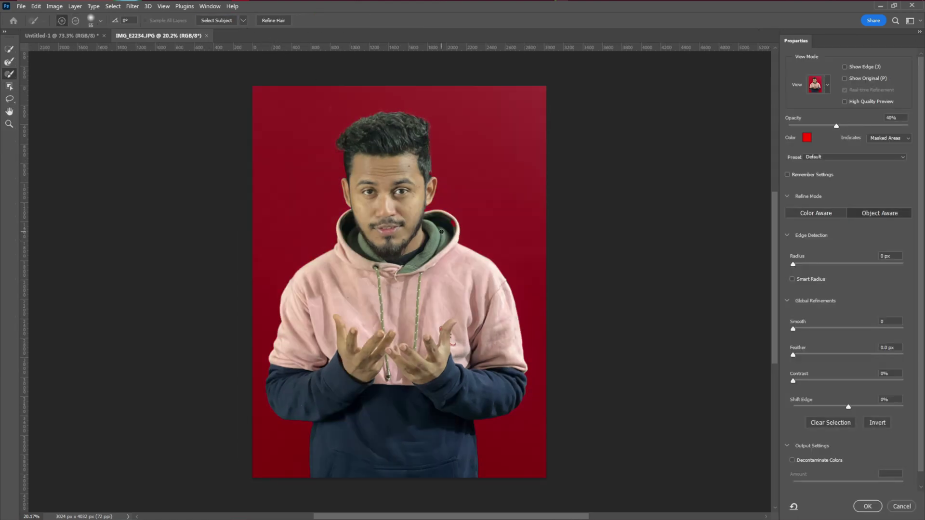
Clean up the selection edge with a small brush where the hair meets the tops of both ears
scroll(447, 189, "up", 6)
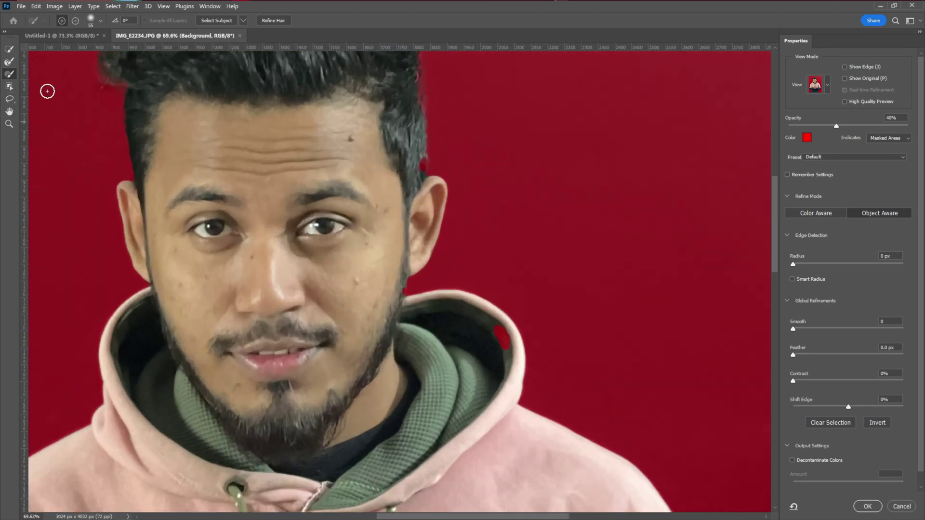
scroll(421, 159, "up", 9)
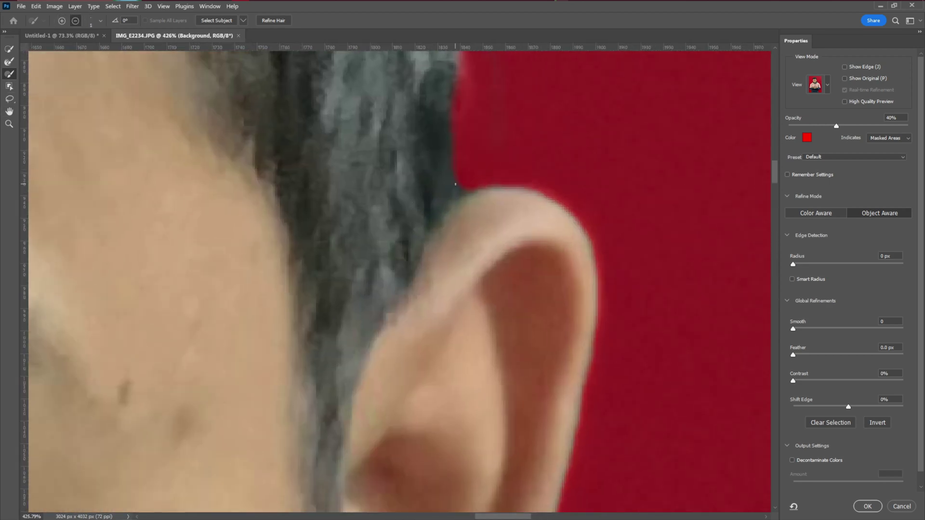
scroll(455, 184, "up", 2)
scroll(462, 164, "down", 7)
scroll(462, 173, "up", 6)
left_click_drag(422, 219, 427, 224)
scroll(410, 192, "up", 4)
mouse_move(412, 341)
left_mouse_down()
mouse_move(207, 232)
mouse_move(246, 138)
left_mouse_up()
scroll(289, 145, "up", 4)
left_click_drag(292, 264, 289, 265)
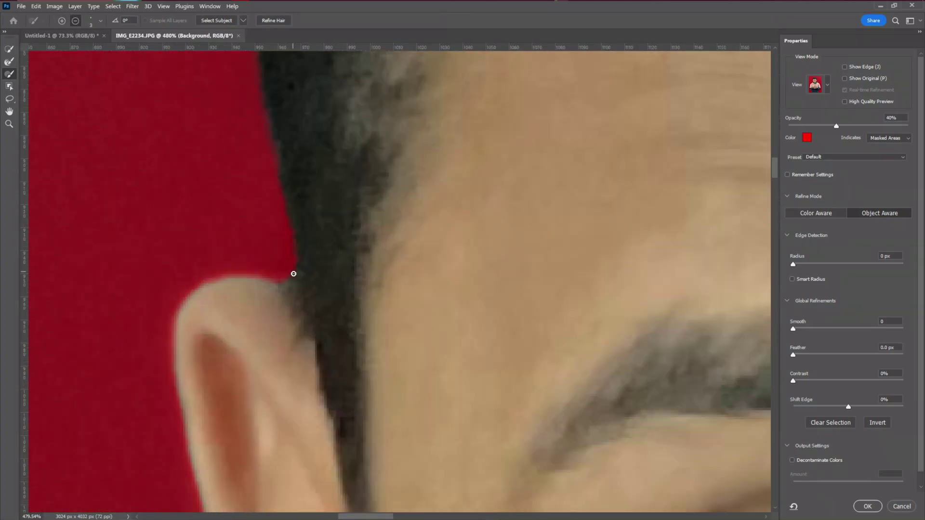
scroll(298, 289, "down", 4)
scroll(326, 256, "up", 5)
scroll(326, 256, "down", 4)
scroll(435, 278, "up", 5)
scroll(435, 279, "down", 10)
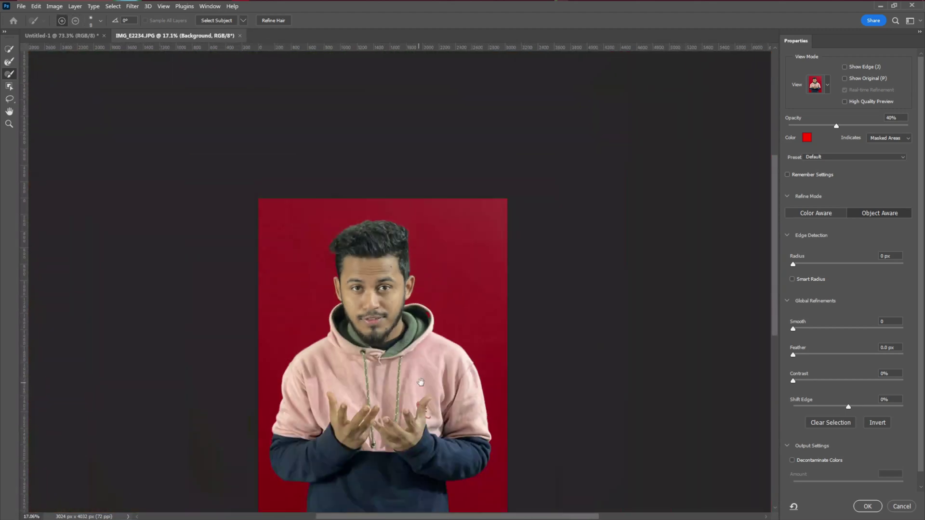
Apply the refined selection and turn it into a layer mask that hides the photo's background
left_click(867, 506)
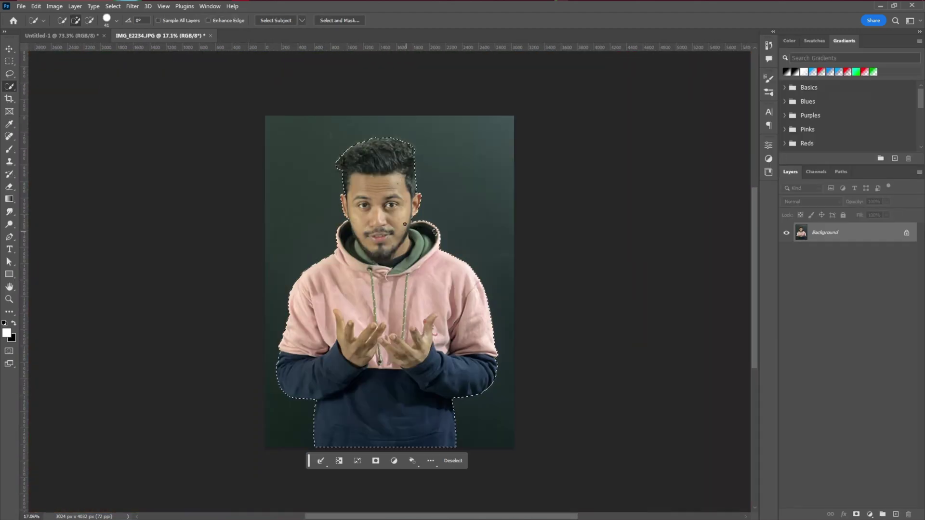
left_click(856, 514)
Paint the missing spot inside the hood's lining back into the layer mask with a 73 px white brush
scroll(436, 236, "up", 5)
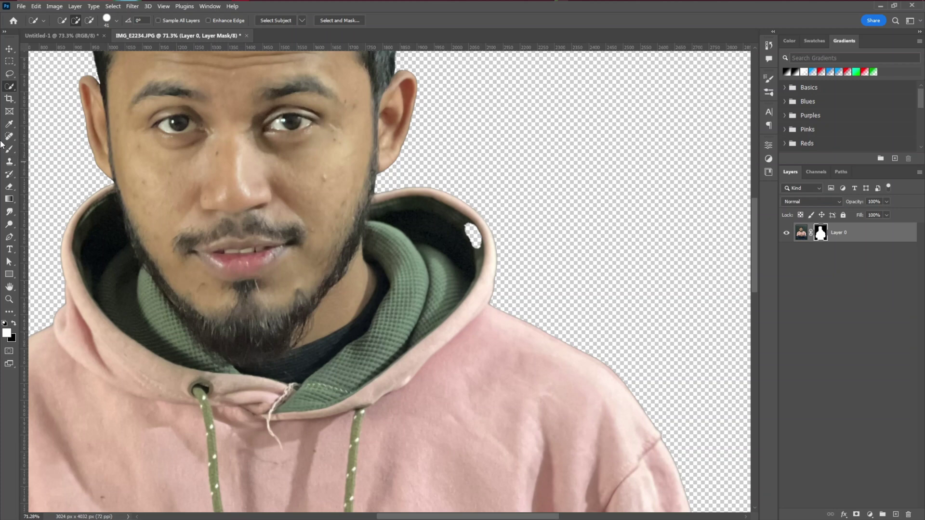
left_click(10, 152)
right_click(467, 231)
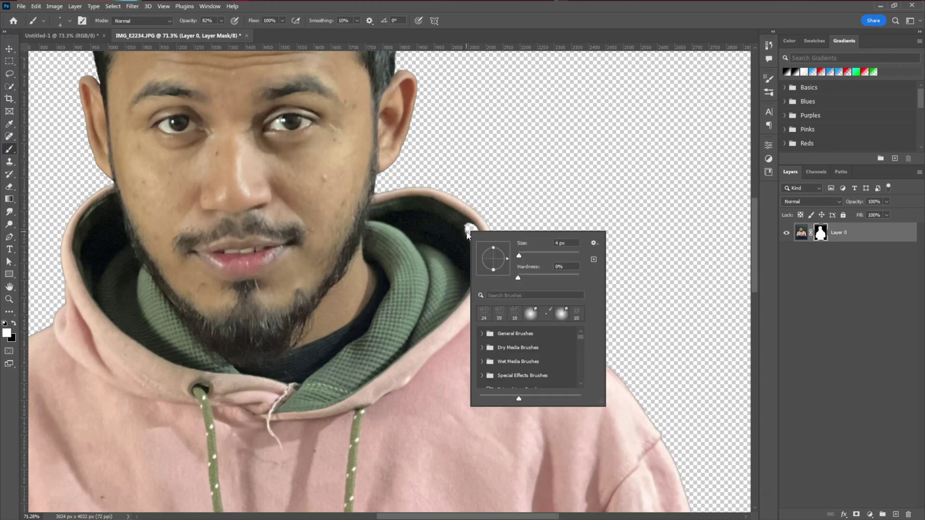
type("73")
key("Return")
left_click_drag(474, 241, 457, 235)
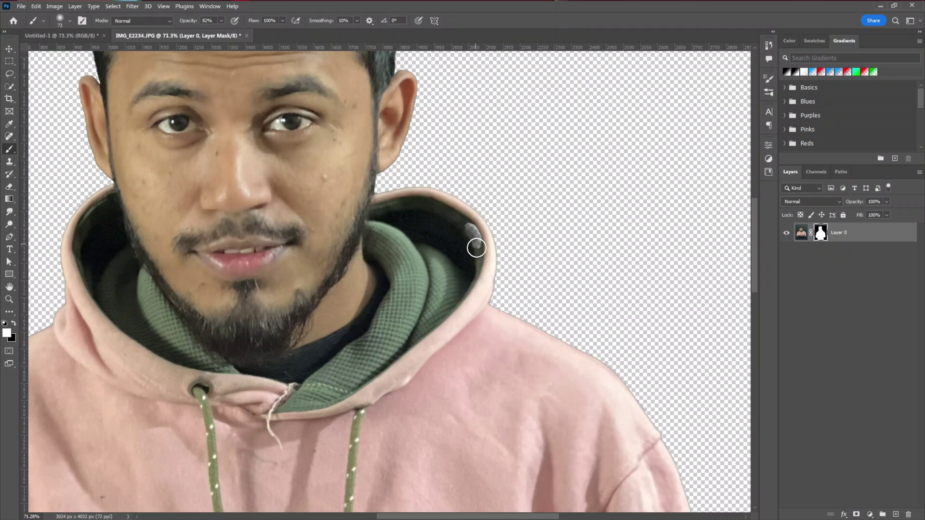
scroll(412, 316, "down", 5)
Shrink the layer mask's edge with the Minimum filter at a radius of 1.6 pixels, preserving roundness, and check the cutout around the head
key("v")
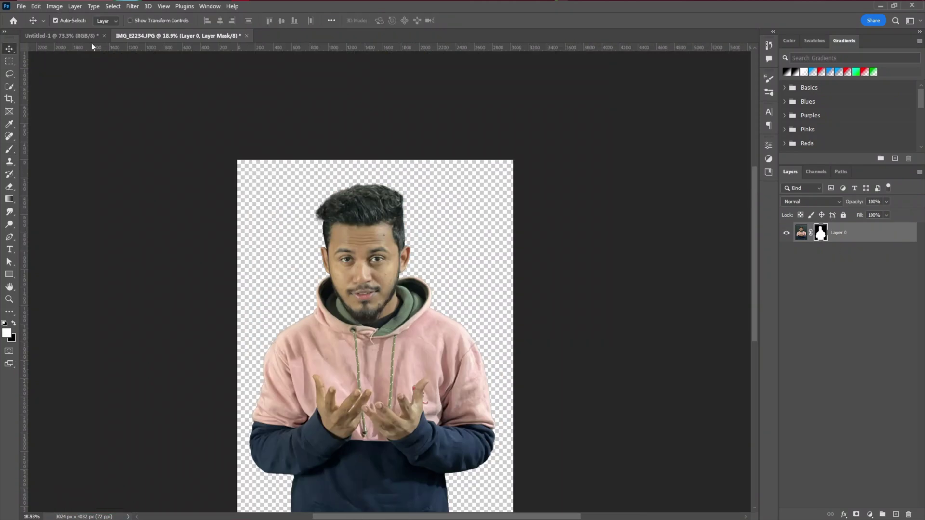
left_click(133, 6)
mouse_move(152, 215)
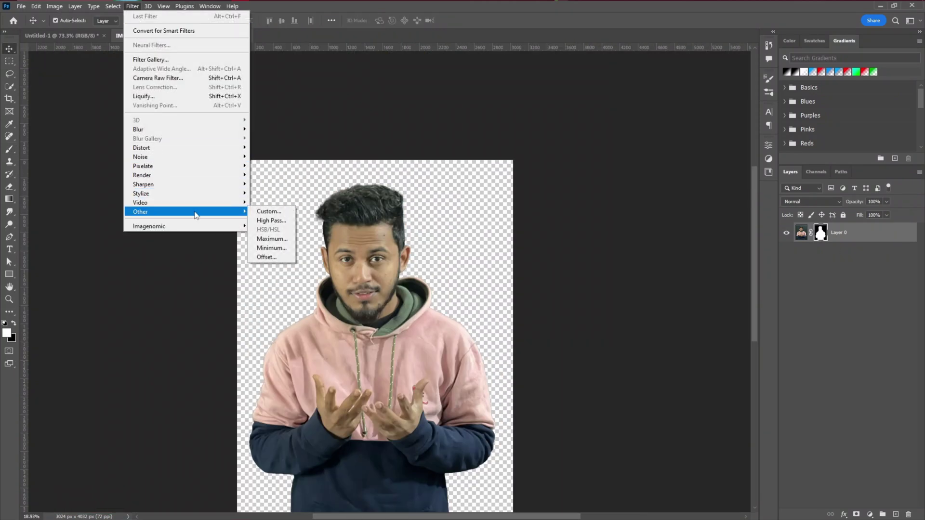
left_click(271, 248)
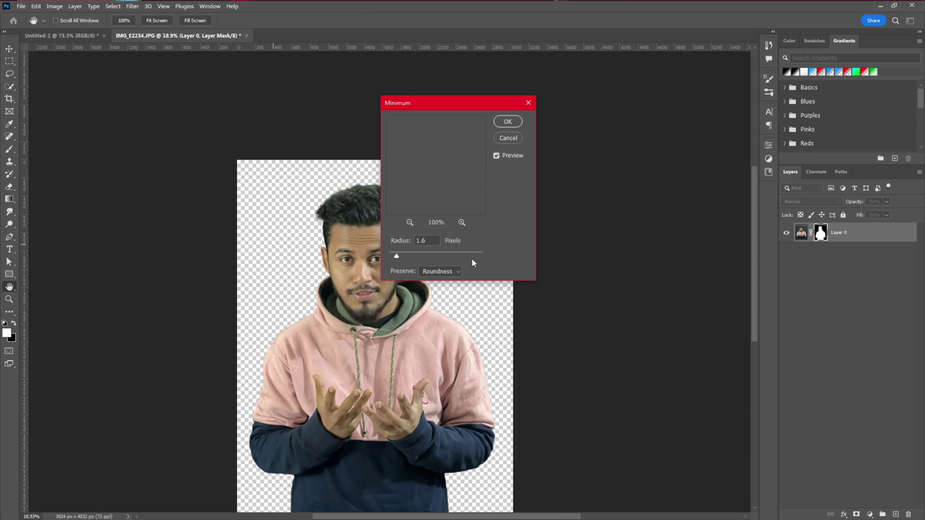
left_click(508, 122)
left_click_drag(363, 225, 430, 256)
left_click_drag(524, 327, 429, 265)
left_click_drag(509, 343, 443, 250)
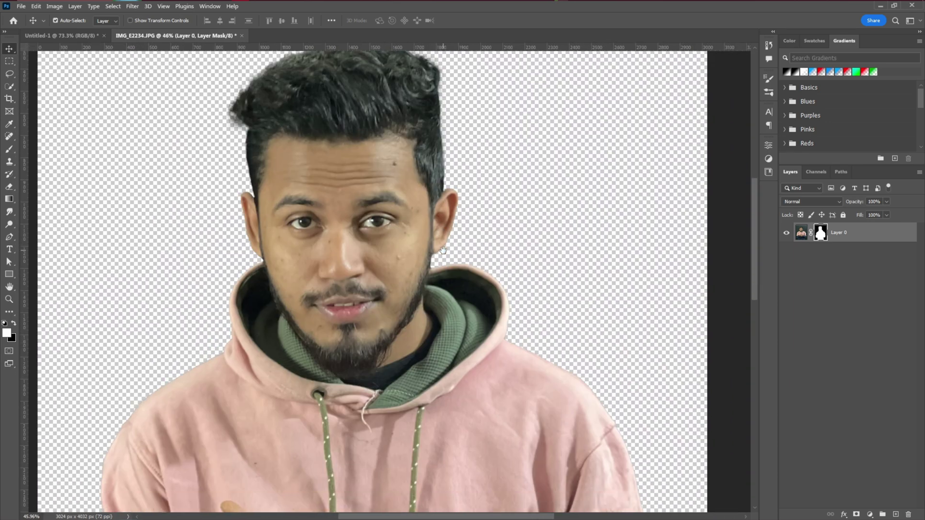
scroll(405, 282, "up", 3)
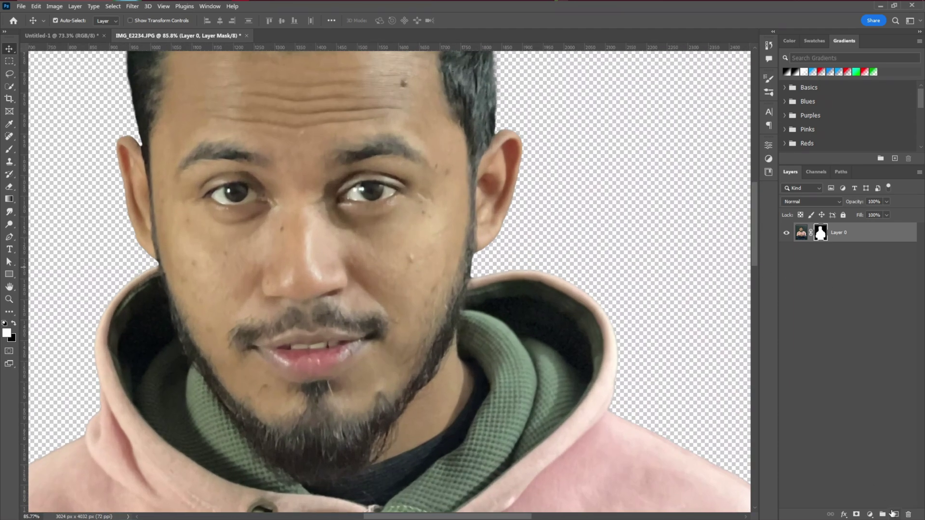
Add a new layer and heal the blemishes on the man's face with the content-aware Spot Healing Brush, sampling all layers
left_click(894, 514)
left_click(8, 150)
scroll(357, 236, "up", 3)
key("j")
left_click(434, 268)
mouse_move(348, 227)
left_mouse_down()
mouse_move(349, 367)
mouse_move(513, 241)
left_mouse_up()
left_click_drag(313, 350, 312, 310)
left_click_drag(385, 377, 302, 394)
left_click(215, 210)
mouse_move(508, 340)
left_mouse_down()
mouse_move(507, 415)
mouse_move(510, 391)
left_mouse_up()
scroll(266, 372, "down", 3)
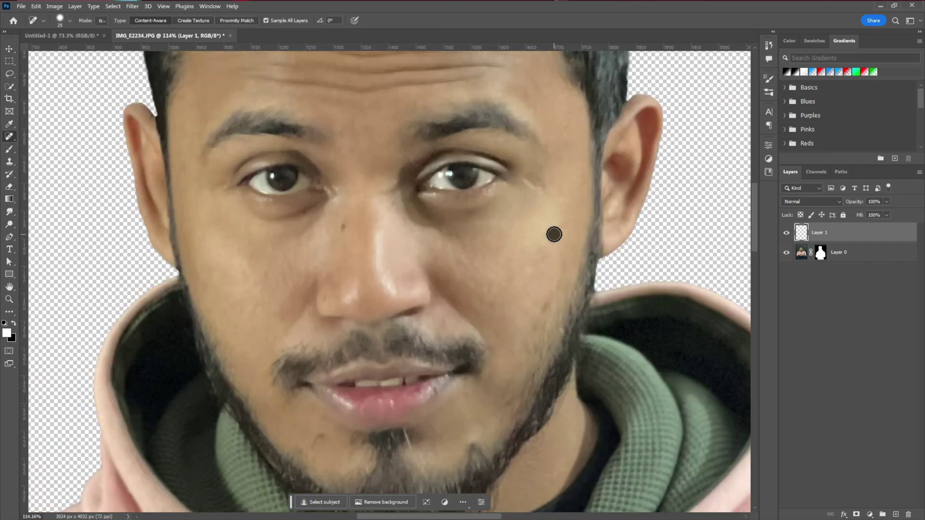
scroll(324, 283, "up", 2)
scroll(371, 351, "down", 3)
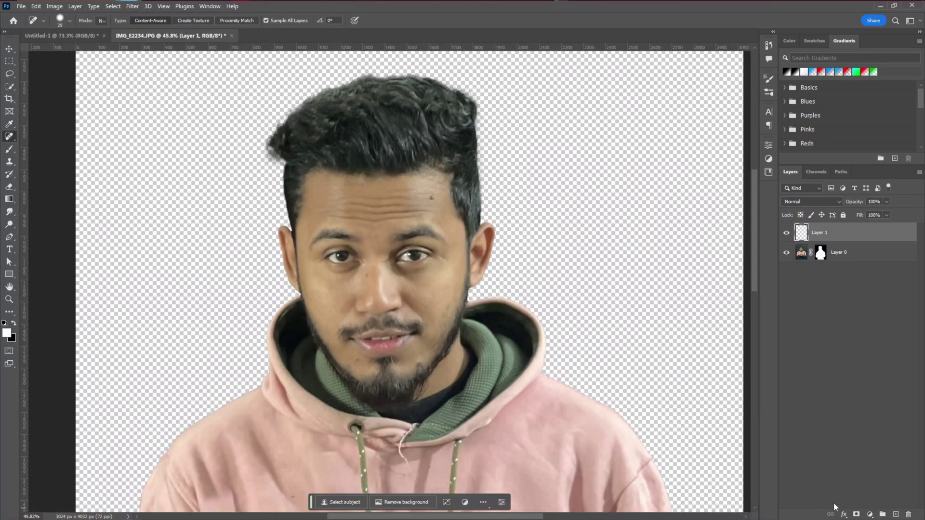
Add another layer and smooth the skin on the face and hands with a 6% opacity brush in sampled skin tones
left_click(896, 514)
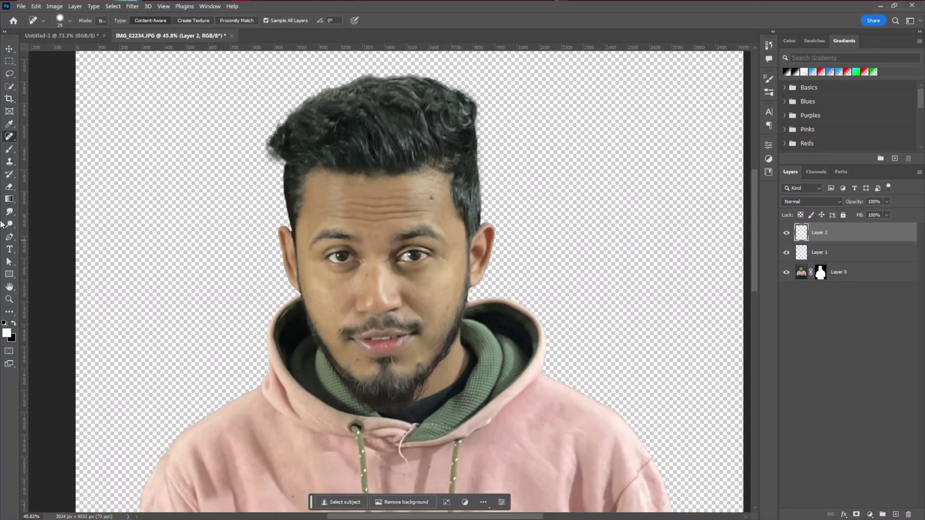
left_click(10, 150)
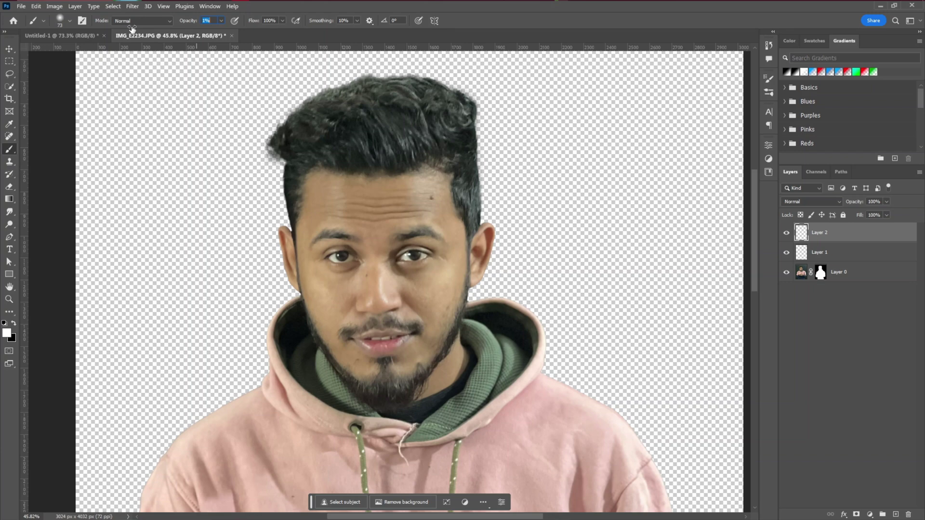
scroll(375, 212, "up", 5)
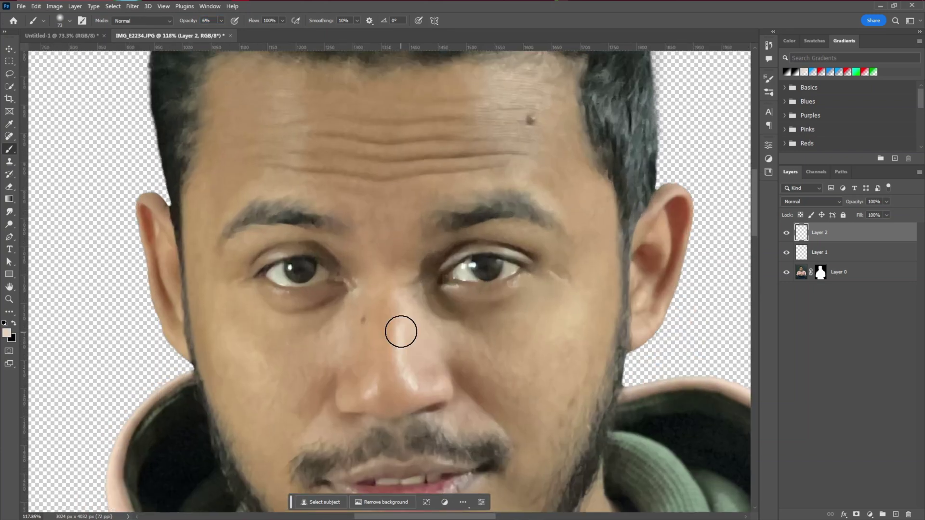
scroll(337, 138, "down", 1)
scroll(270, 203, "down", 3)
left_click(327, 246, "alt")
scroll(254, 208, "down", 4)
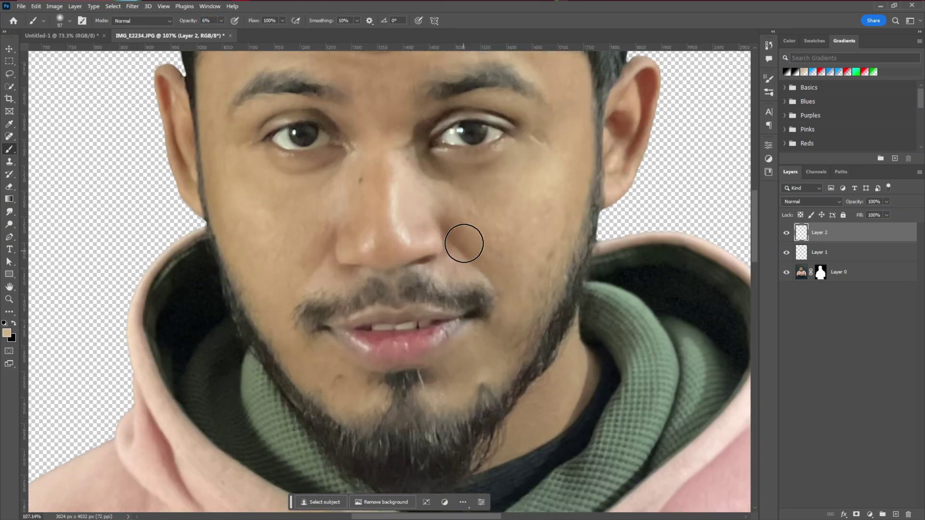
scroll(463, 243, "up", 4)
scroll(482, 183, "down", 2)
left_click(366, 265, "alt")
scroll(385, 217, "down", 2)
scroll(424, 289, "down", 8)
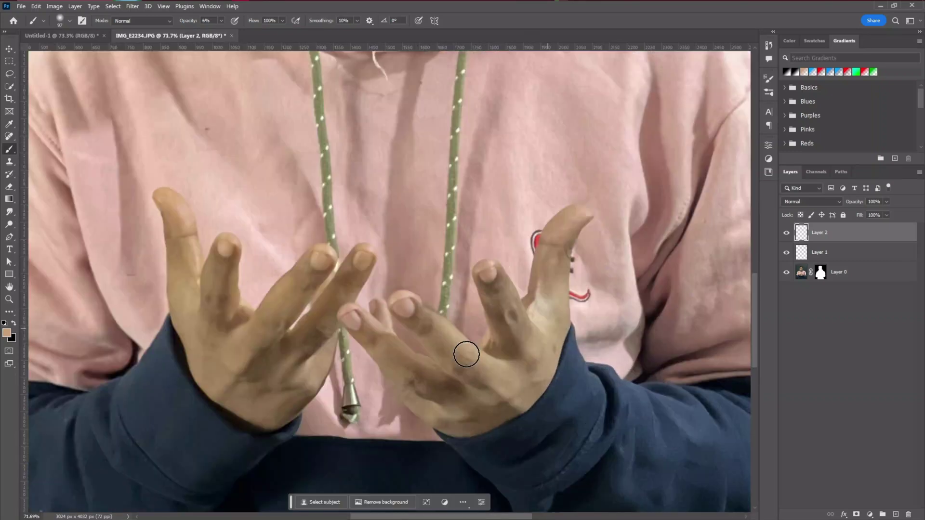
On a separate new layer, even out the hoodie's pink fabric with a soft 205 px brush in pink at 7% opacity
scroll(466, 354, "down", 5)
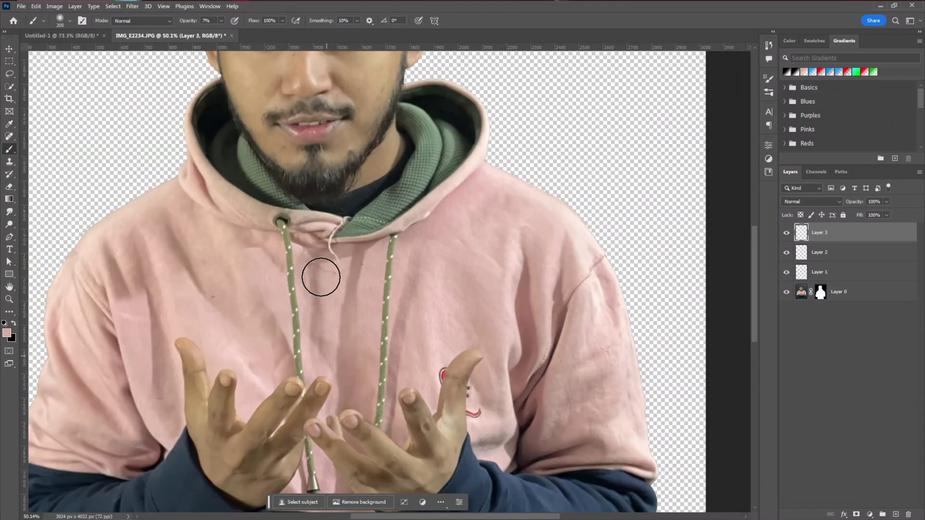
left_click_drag(50, 452, 130, 423)
left_click_drag(275, 111, 215, 198)
scroll(325, 353, "down", 1)
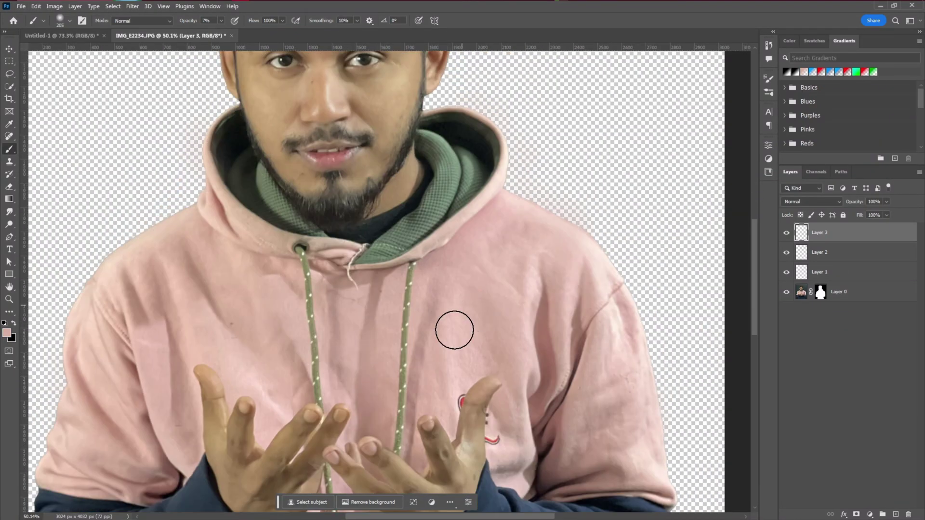
scroll(512, 368, "down", 3)
scroll(573, 304, "up", 1)
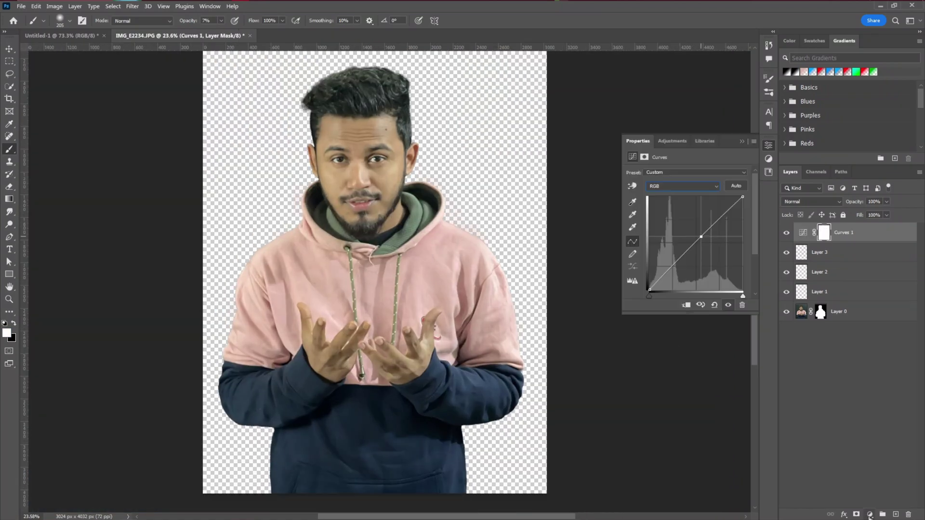
Add a second Curves adjustment with slightly lowered green midtones, hidden behind a black mask
left_click(869, 514)
left_click(863, 393)
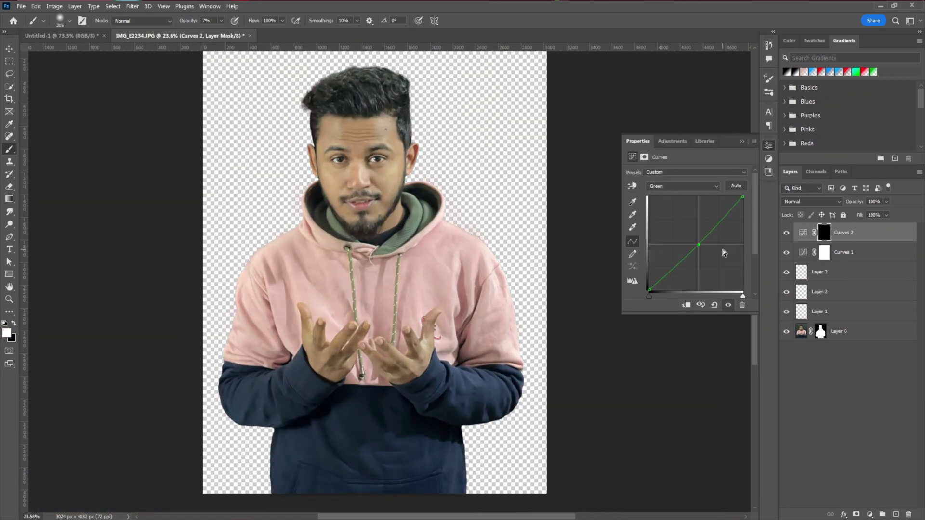
scroll(424, 165, "up", 5)
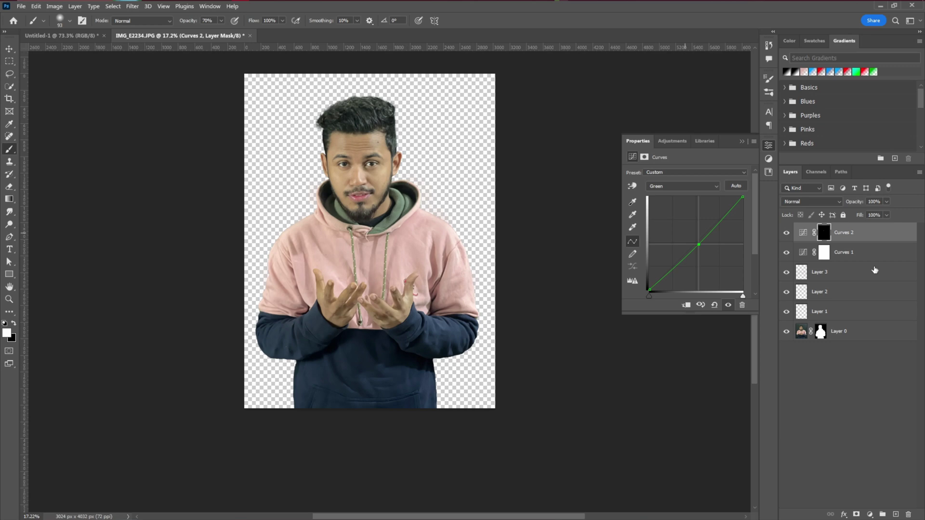
Stamp all visible layers into a new layer, duplicate it, invert the copy and set its blend mode to Vivid Light
key("ctrl+shift+alt+n")
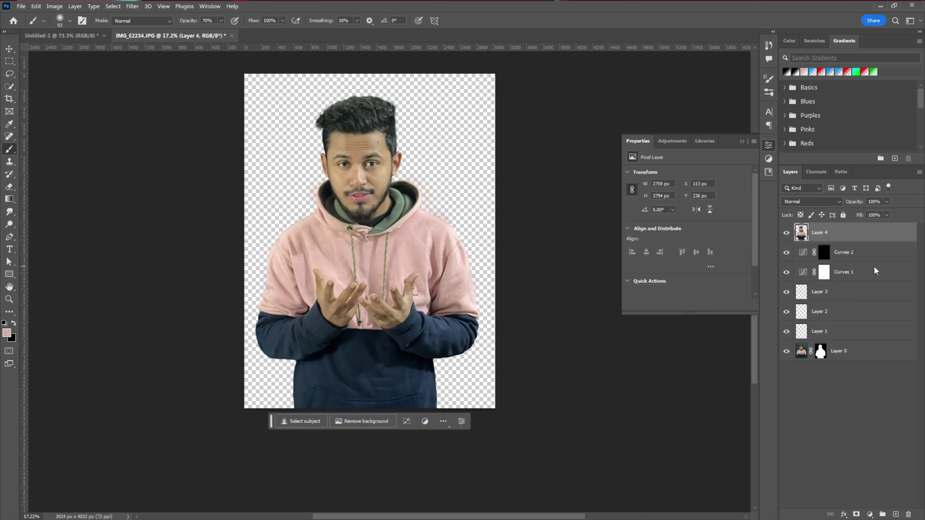
right_click(861, 229)
left_click(811, 276)
key("ctrl+j")
key("ctrl+i")
left_click(811, 202)
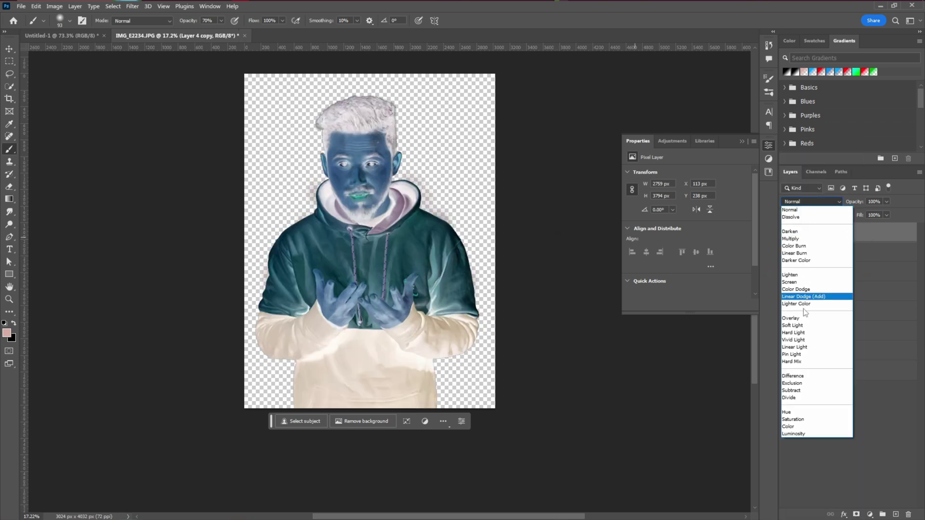
left_click(802, 340)
Apply a High Pass filter to the inverted portrait copy
left_click(131, 6)
mouse_move(145, 211)
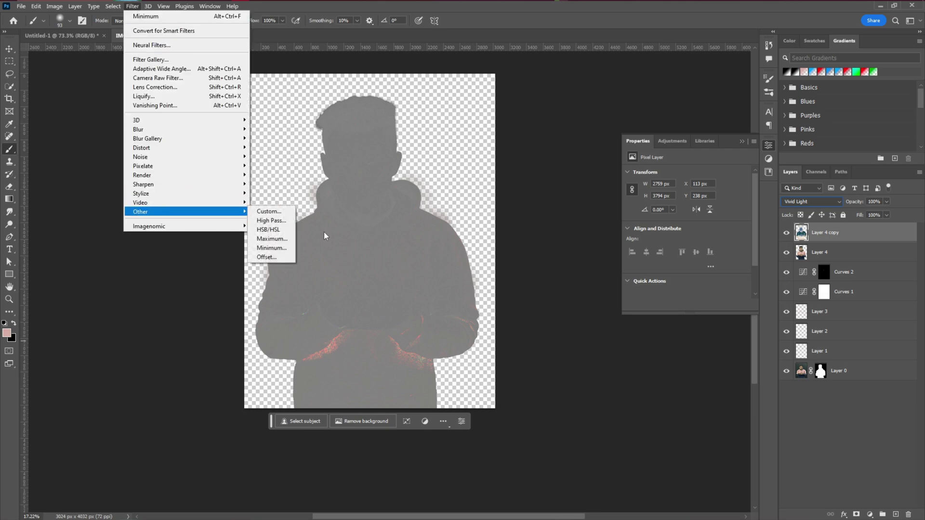
left_click(271, 221)
left_click(512, 128)
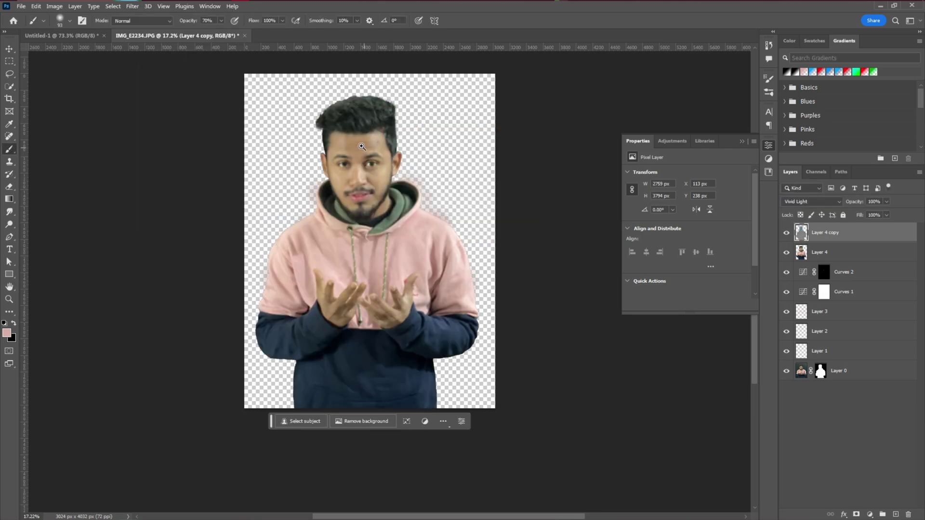
Soften the high-pass layer with a Gaussian Blur at a radius of about 9.2 pixels
key("b")
scroll(361, 125, "up", 3)
left_click(132, 5)
mouse_move(159, 124)
left_click(272, 166)
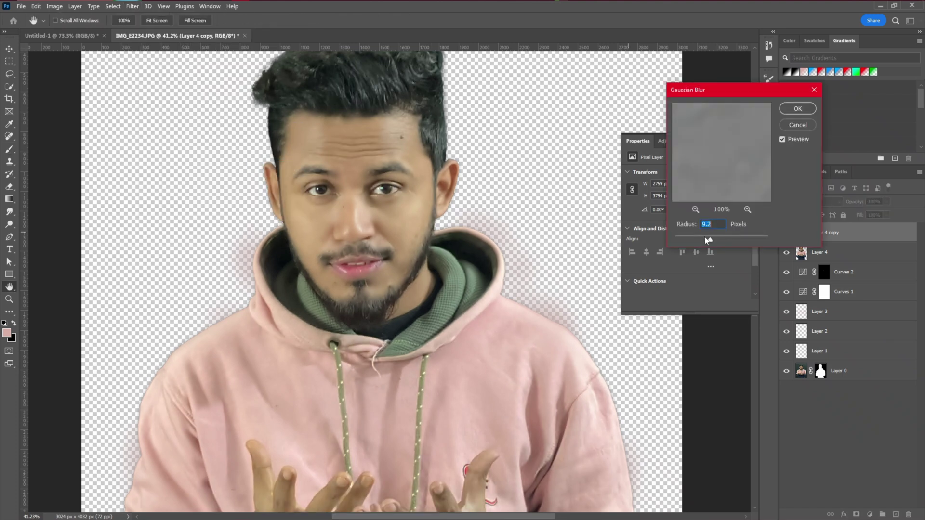
key("Return")
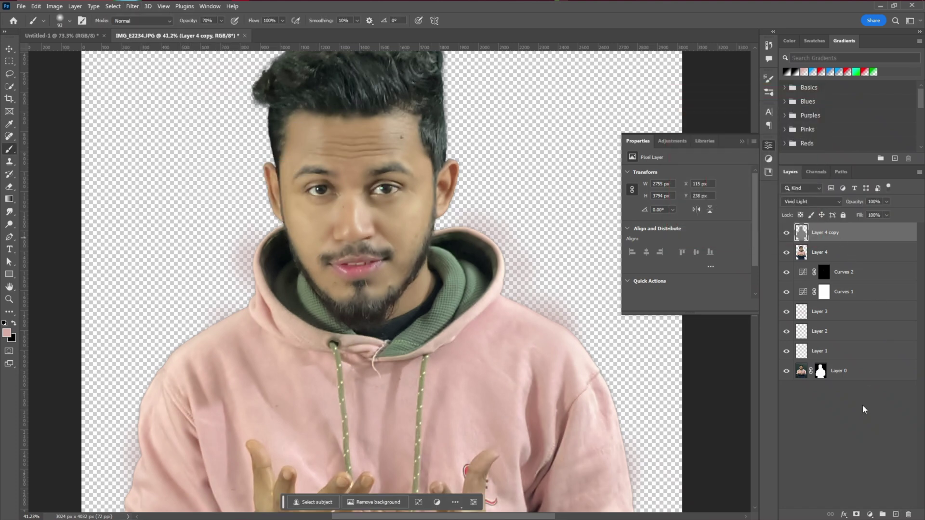
Add a black mask to the skin-smoothing layer and reveal it over the facial skin with a soft white brush at 70% opacity
left_click(856, 514, "alt")
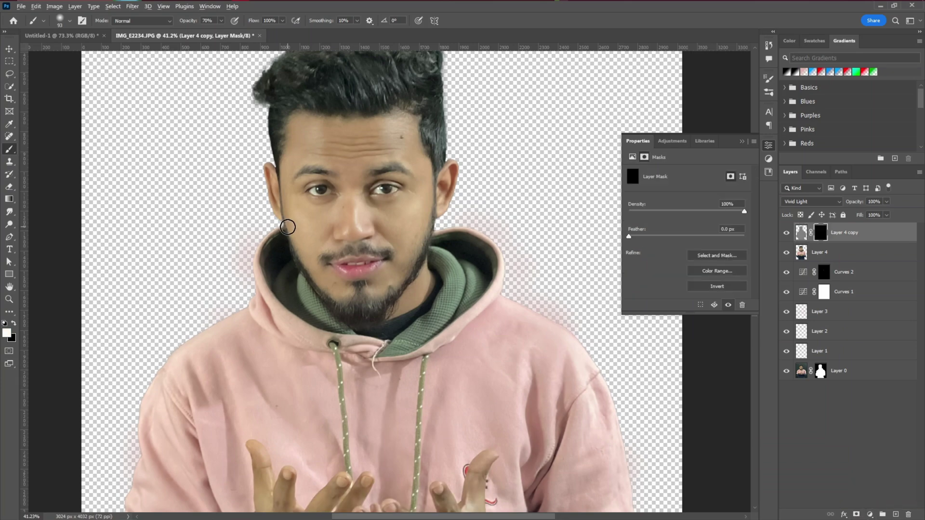
scroll(288, 227, "up", 4)
key("bracketright")
key("bracketright")
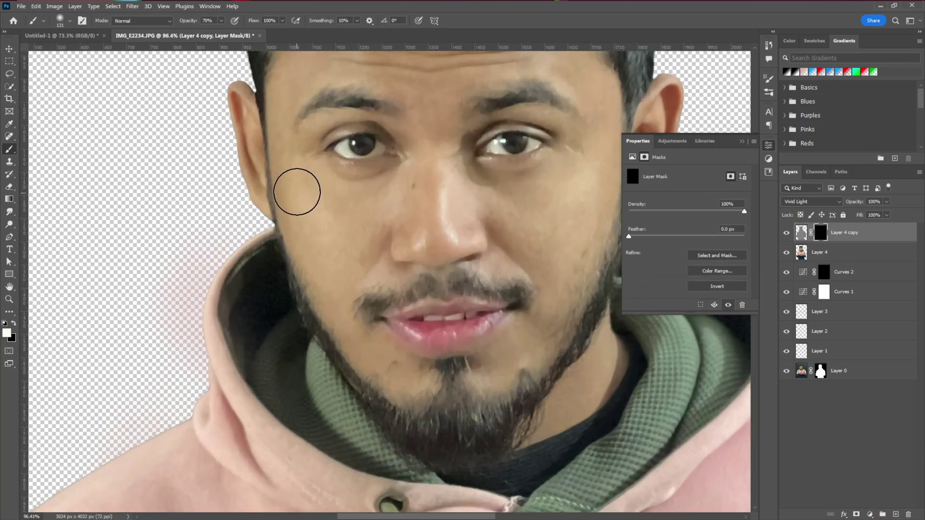
left_click_drag(531, 326, 394, 353)
mouse_move(423, 282)
left_mouse_down()
mouse_move(396, 229)
mouse_move(416, 262)
left_mouse_up()
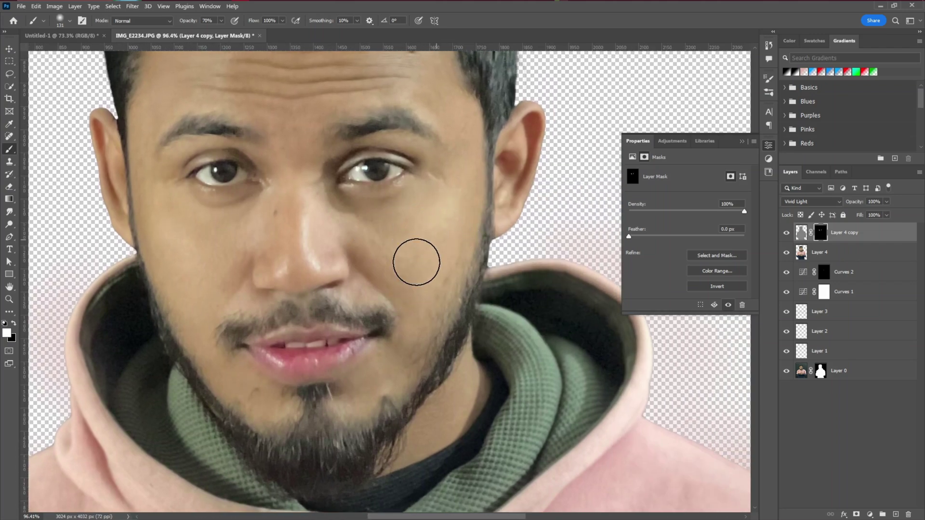
scroll(418, 314, "up", 1)
scroll(434, 302, "up", 1)
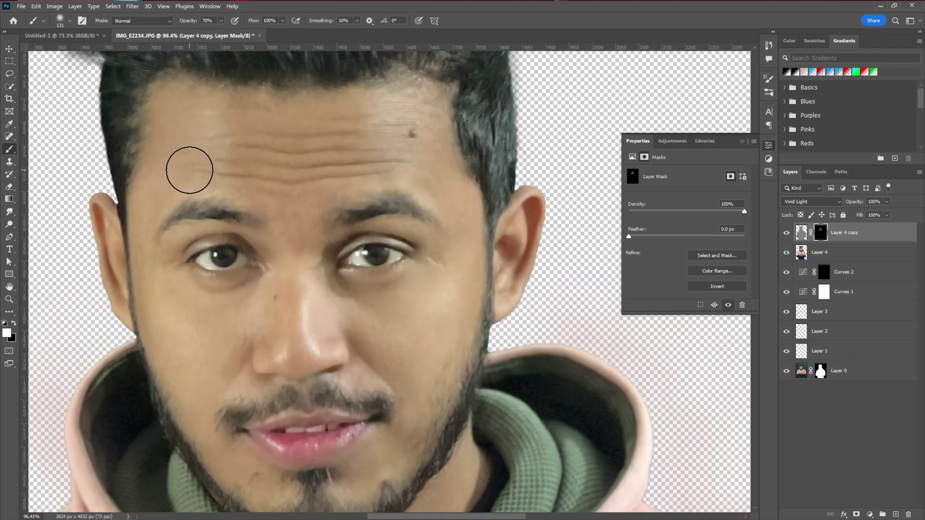
scroll(380, 151, "up", 1)
left_click_drag(380, 150, 460, 245)
scroll(312, 180, "down", 5)
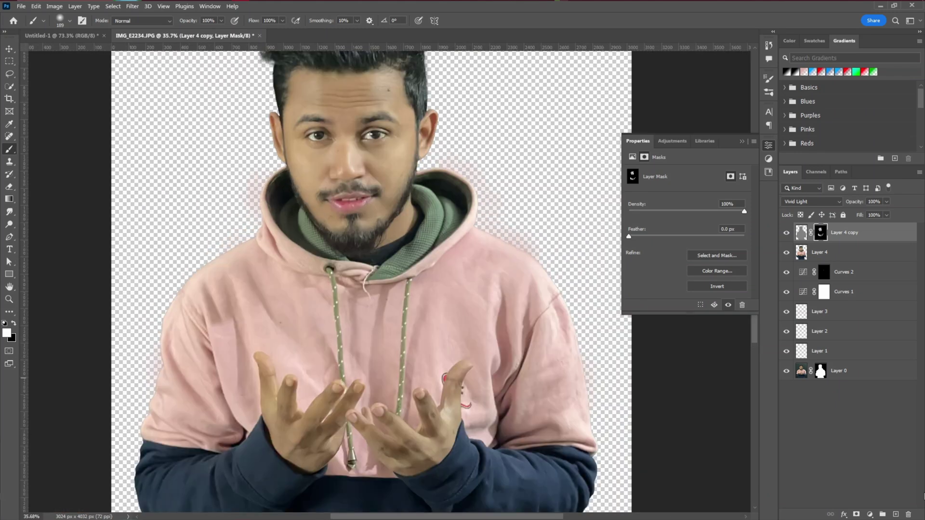
Add a Curves adjustment above the portrait layers and set its blend mode to Linear Dodge (Add)
left_click(869, 514)
left_click(863, 390)
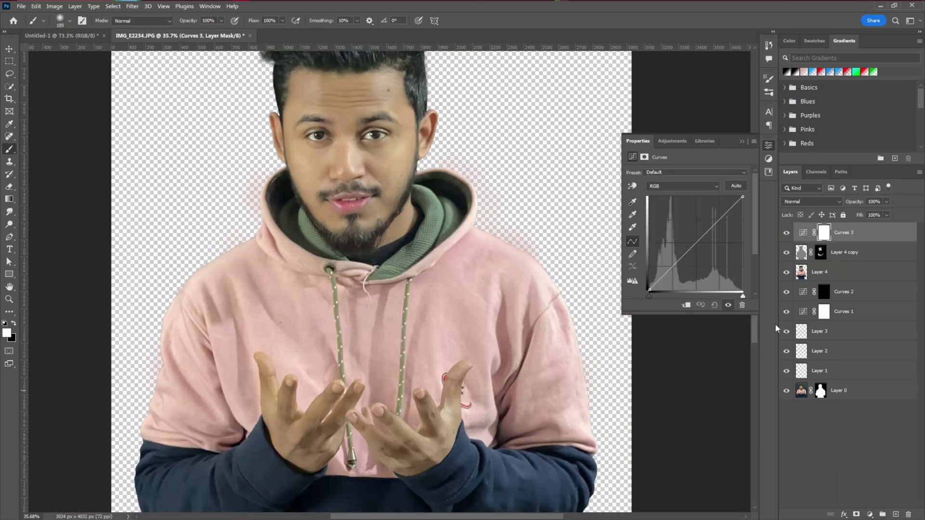
left_click(812, 201)
left_click(815, 287)
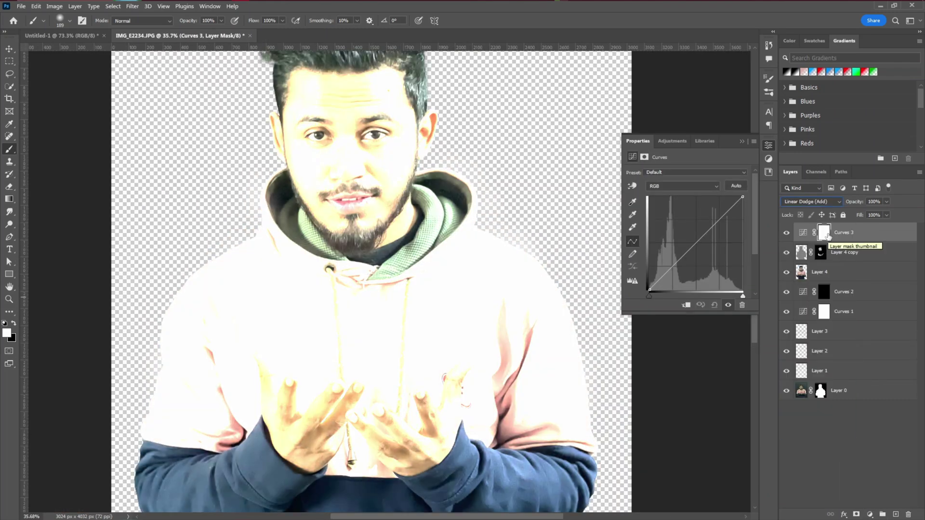
Limit the brightening Curves layer to highlights by setting Blend If's underlying black point to 178 / 255, then compare it on and off
double_click(877, 233)
left_click_drag(594, 183, 559, 88)
left_click_drag(646, 286, 767, 293)
left_click_drag(725, 291, 730, 290)
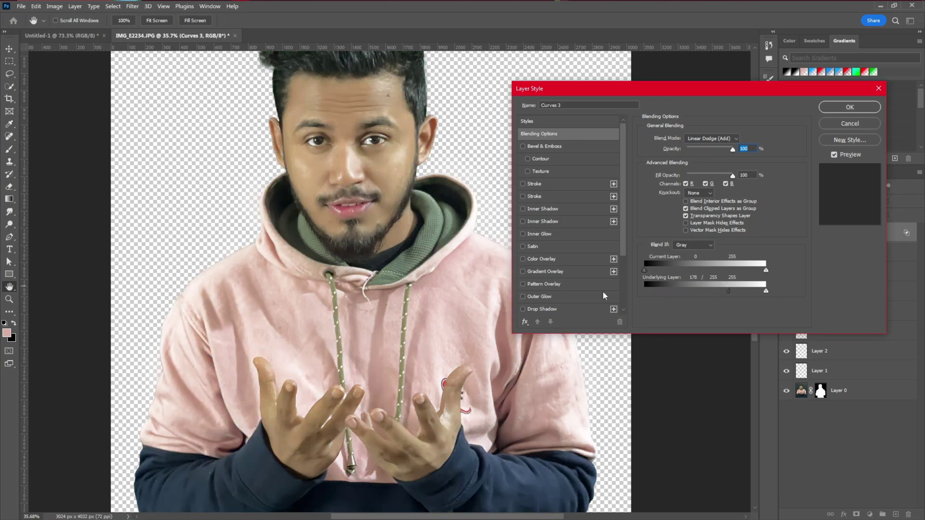
left_click(830, 112)
left_click(787, 233)
left_click(787, 234)
Add another Curves adjustment in Linear Burn mode and limit it to the shadows with a split underlying white Blend If point
scroll(392, 308, "down", 3)
scroll(373, 221, "up", 4)
left_click(869, 514)
left_click(862, 392)
left_click(812, 201)
left_click(848, 250)
double_click(871, 234)
left_click_drag(766, 291, 718, 292)
left_click_drag(717, 291, 695, 287, "alt")
left_click(849, 107)
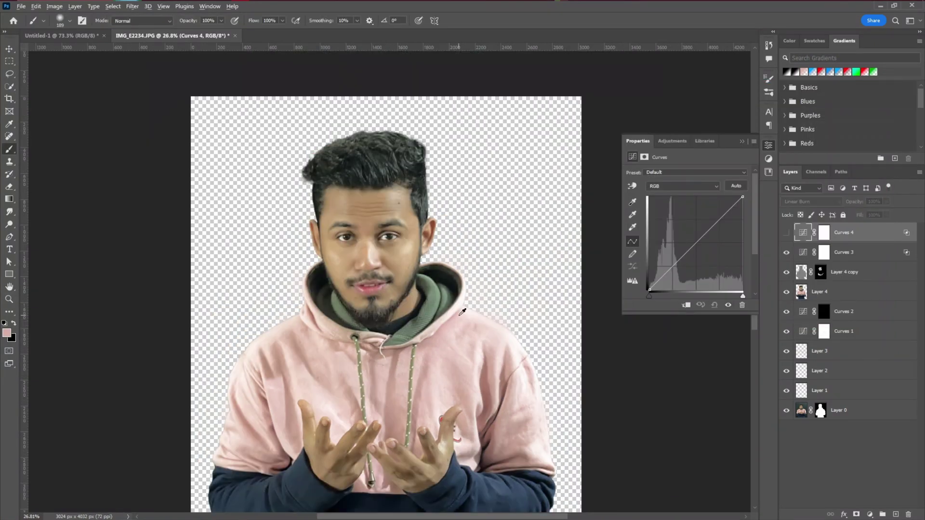
Shape the face with a darkening and a brightening Curves adjustment brushed in through black masks, and compare the brightening on and off
scroll(410, 305, "up", 3)
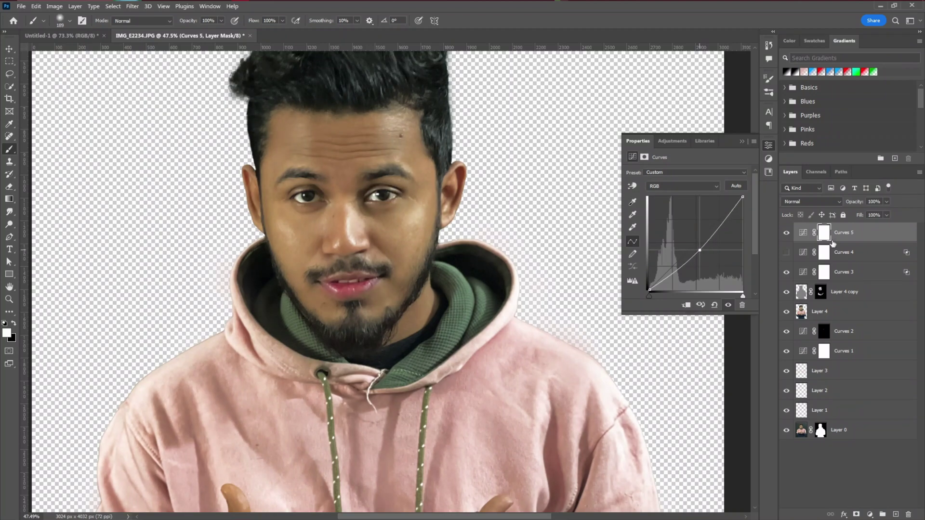
scroll(409, 202, "down", 2)
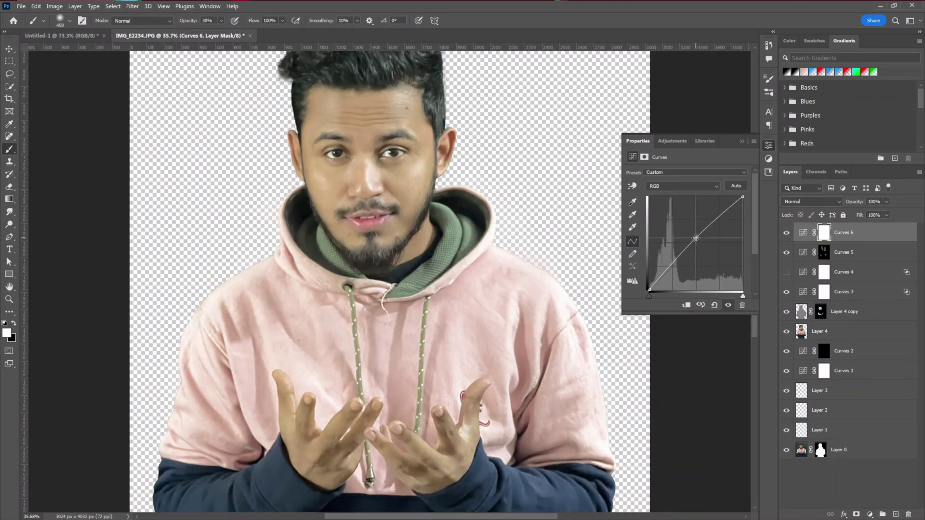
scroll(376, 277, "up", 3)
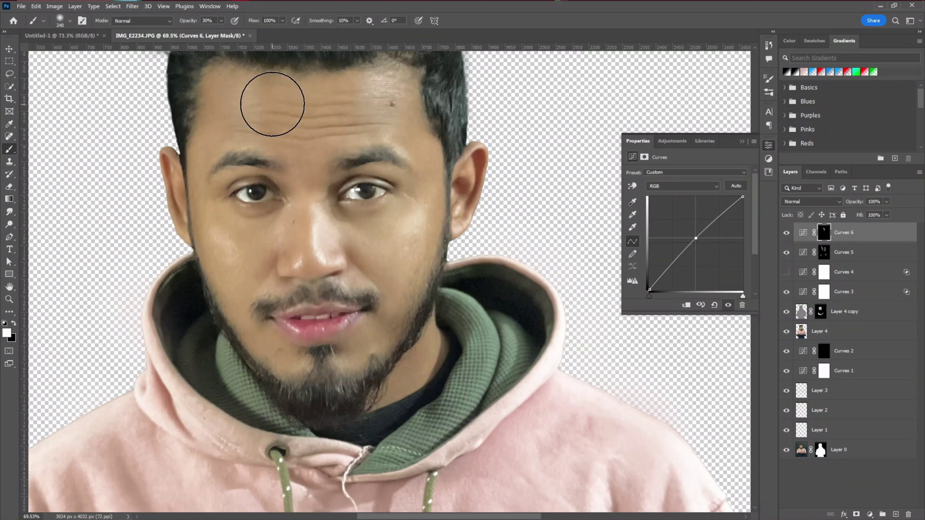
left_click(787, 234)
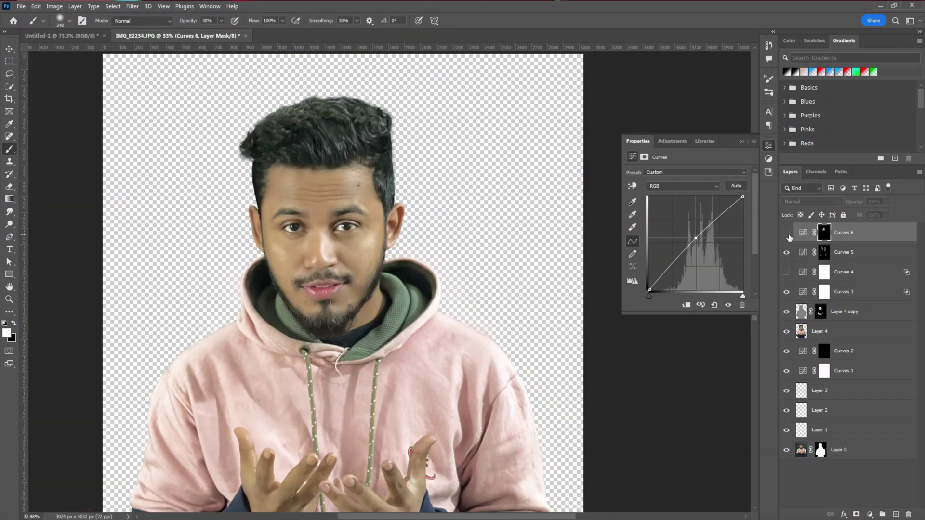
left_click(787, 233)
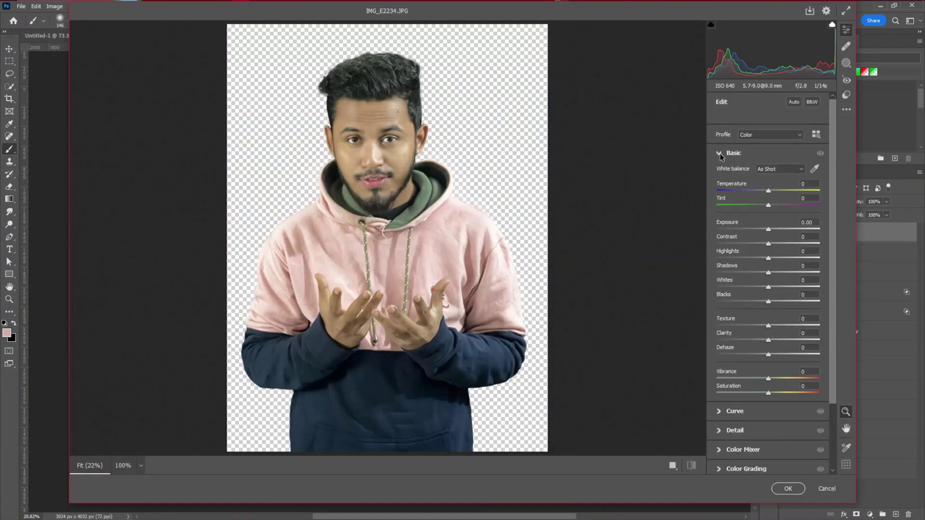
In the Camera Raw filter, set Highlights +20, Shadows +66, Blacks -68, Texture +24, Clarity +5 and Dehaze +8
left_click_drag(768, 259, 803, 273)
left_click_drag(768, 301, 781, 326)
left_click_drag(768, 340, 780, 340)
left_click_drag(768, 355, 773, 354)
left_click_drag(781, 339, 767, 341)
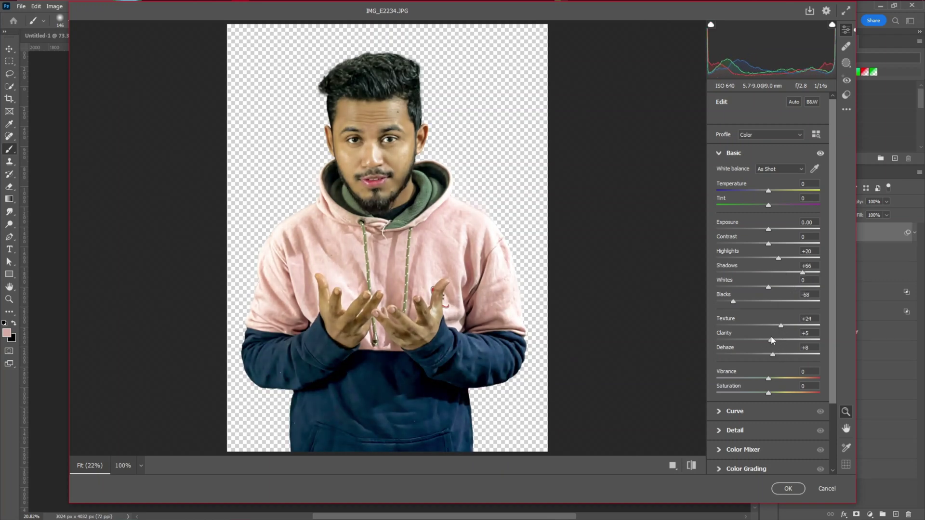
Adjust the Camera Raw Detail settings and shift the red, orange and yellow hues in the Color Mixer
left_click(750, 428)
left_click_drag(717, 215, 734, 253)
left_click(743, 293)
left_click(720, 240)
left_click_drag(769, 298, 754, 298)
left_click_drag(769, 282, 772, 268)
Adjust the warm colours' saturation in the Color Mixer and set luminance to Reds +10, Oranges -2 and Yellows +27
left_click(747, 240)
left_click_drag(769, 269, 757, 298)
left_click_drag(768, 283, 775, 298)
left_click(781, 240)
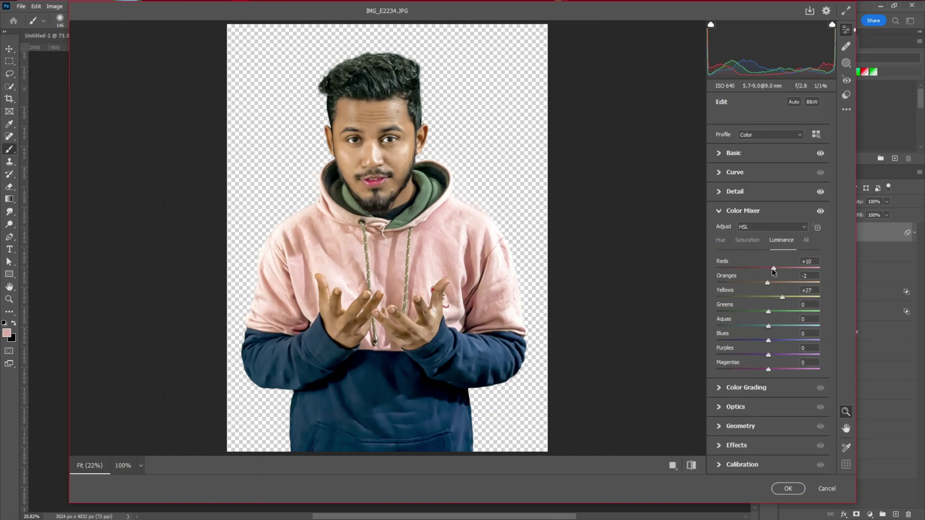
Tint the portrait's midtones, shadows and highlights slightly with Color Grading
left_click(746, 388)
left_click_drag(769, 329, 773, 330)
left_click_drag(737, 407, 729, 407)
left_click_drag(800, 407, 792, 407)
left_click_drag(768, 432, 783, 433)
Calibrate Red Primary to hue -1 and saturation -13, Green Primary hue +36 and Blue Primary hue -19, compare with the original, and apply the filter
scroll(752, 438, "down", 3)
left_click(742, 464)
mouse_move(768, 378)
left_mouse_down()
mouse_move(755, 379)
mouse_move(768, 377)
mouse_move(768, 363)
left_mouse_up()
left_click_drag(765, 377, 788, 403)
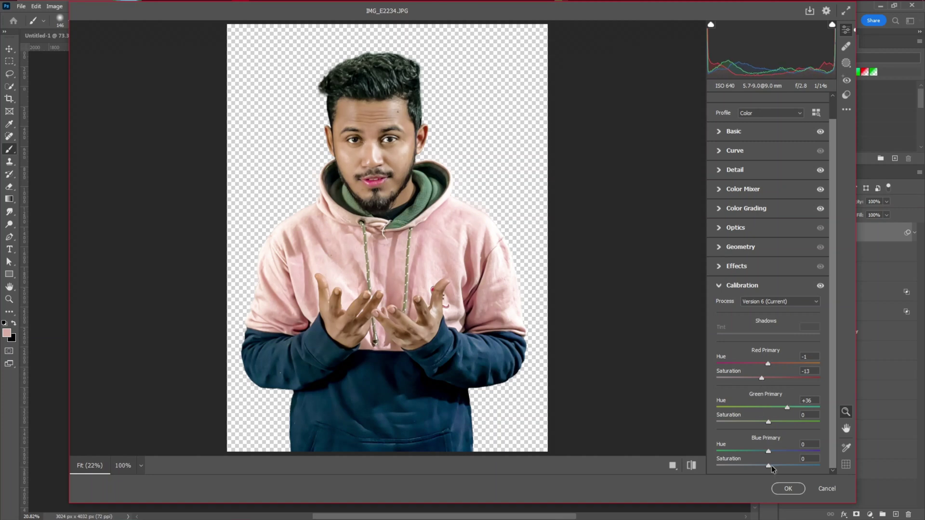
left_click_drag(768, 451, 760, 451)
left_click(694, 465)
left_click(694, 465)
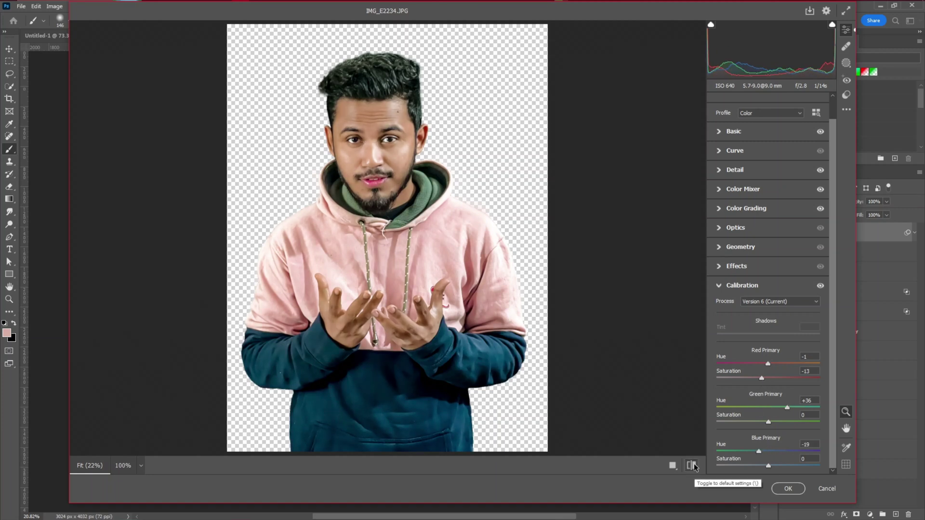
left_click(780, 492)
Convert the retouched portrait layer to a smart object and bring it into the Untitled-1 document
right_click(860, 233)
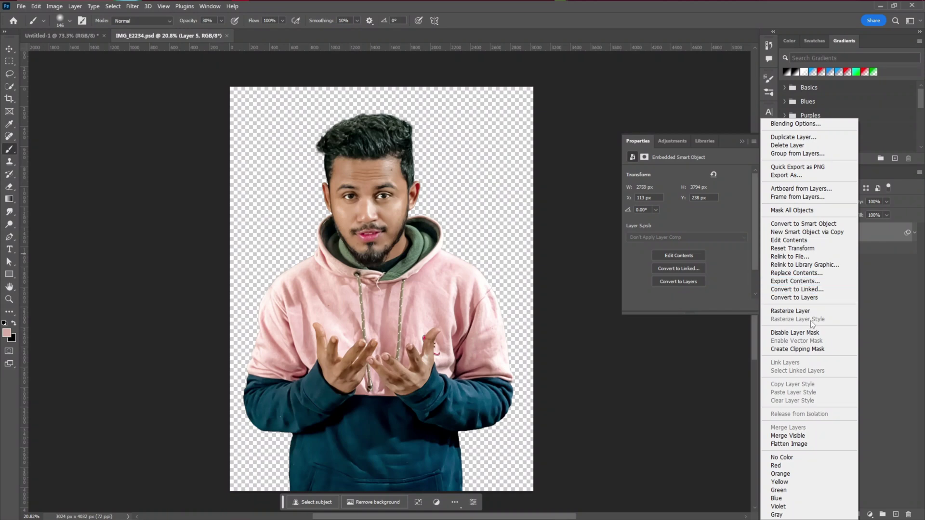
left_click(814, 248)
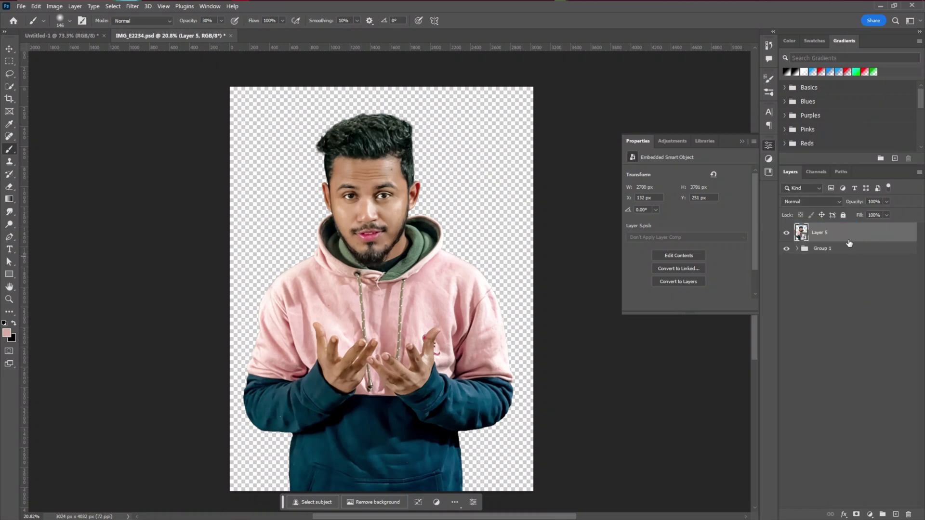
left_click_drag(845, 239, 373, 297)
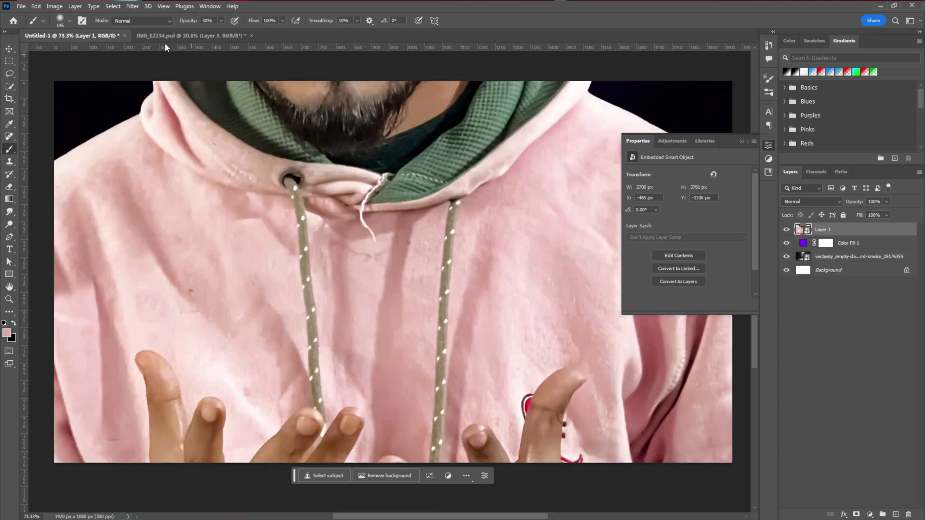
Scale the portrait down to about 891 x 1248 px and move it to the right side of the canvas
key("ctrl+t")
left_click_drag(171, 21, 164, 21)
left_click_drag(428, 212, 428, 258)
left_click_drag(376, 68, 377, 17)
left_click_drag(379, 61, 383, 103)
key("Return")
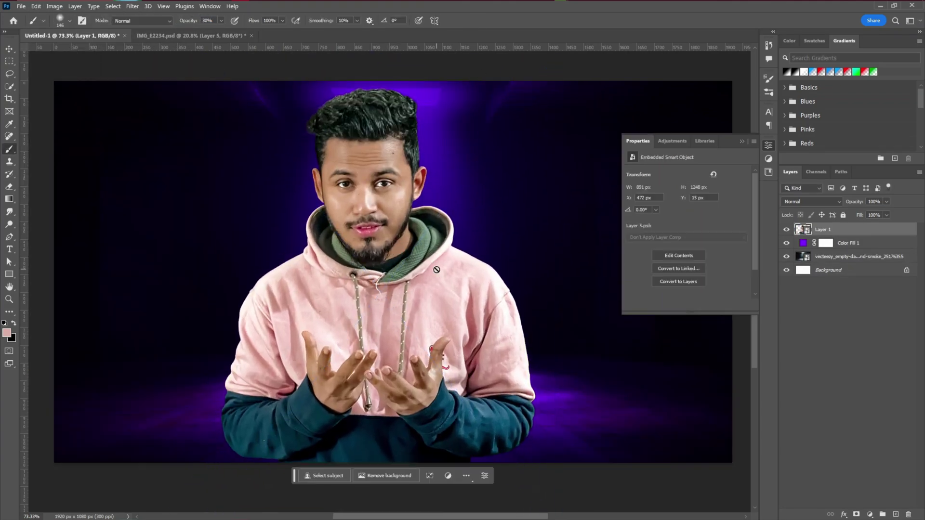
left_click(741, 140)
left_click_drag(426, 324, 621, 324)
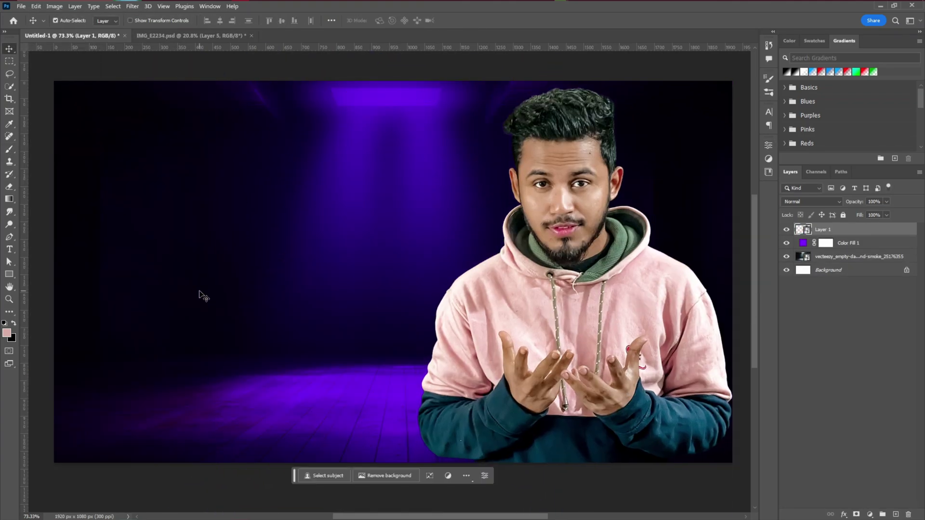
left_click_drag(620, 361, 616, 360)
Enlarge the dark-stage background image and shift its spotlight towards the man
left_click(821, 258)
key("ctrl+t")
scroll(438, 296, "down", 5)
left_click_drag(672, 441, 750, 487)
left_click_drag(704, 332, 719, 333)
left_click(477, 21)
scroll(367, 268, "up", 3)
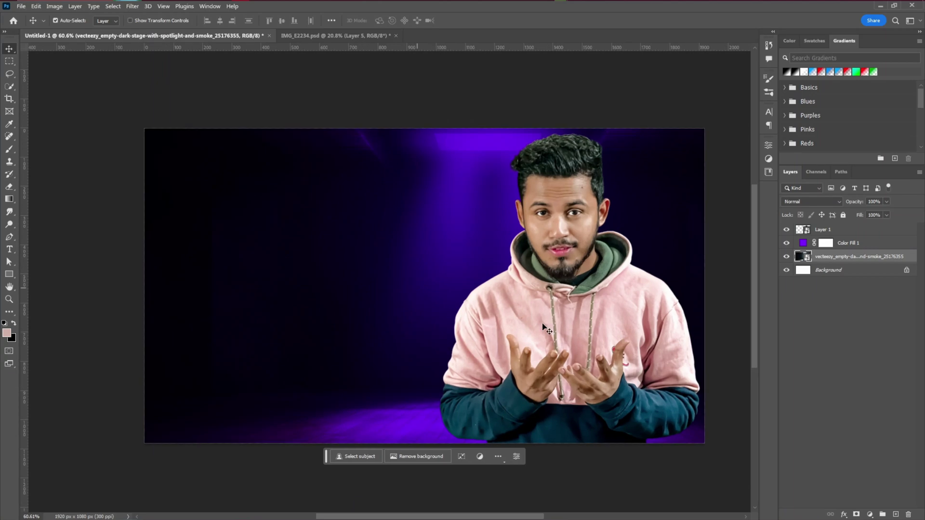
Enlarge the portrait so that the man's lower arms run off the canvas's bottom edge
left_click(588, 395)
key("ctrl+t")
scroll(589, 402, "down", 5)
left_click_drag(669, 460, 703, 506)
left_click_drag(587, 378, 572, 369)
key("Return")
left_click_drag(586, 309, 584, 307)
scroll(585, 338, "up", 6)
Add the white text "youtube" in Tungsten Bold, 18 pt, on the dark area beside the man
left_click(358, 284)
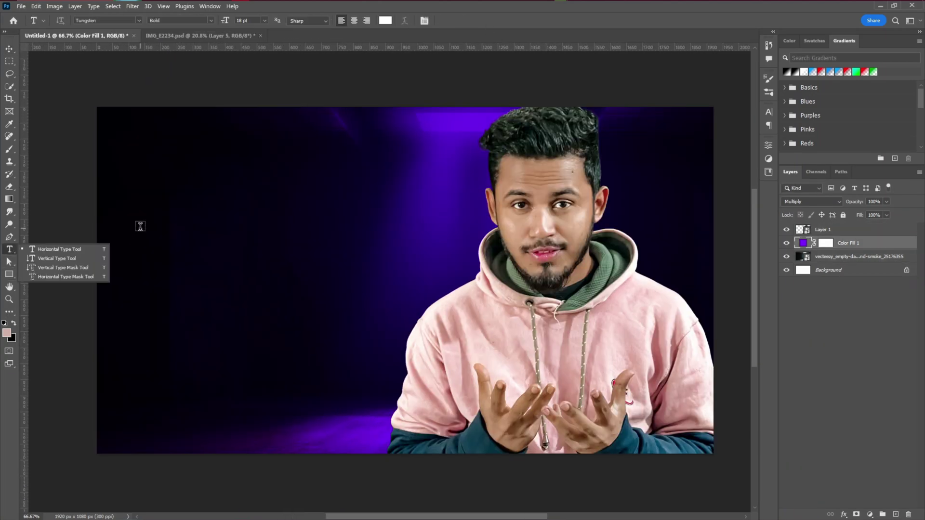
left_click(152, 205)
type("youtube")
left_click(459, 20)
Duplicate the text line twice below and change the copies to "thumbnail" and "design"
left_click_drag(198, 197, 440, 392)
double_click(201, 218)
type("thumbnail")
double_click(224, 241)
type("design")
left_click(459, 21)
Select all three text layers, scale them to 361.30% and place them in the empty area beside the man
left_click(213, 221, "shift")
left_click(210, 200, "shift")
key("ctrl+t")
left_click_drag(337, 311, 310, 302)
left_click_drag(364, 274, 347, 261)
left_click_drag(392, 369, 413, 386)
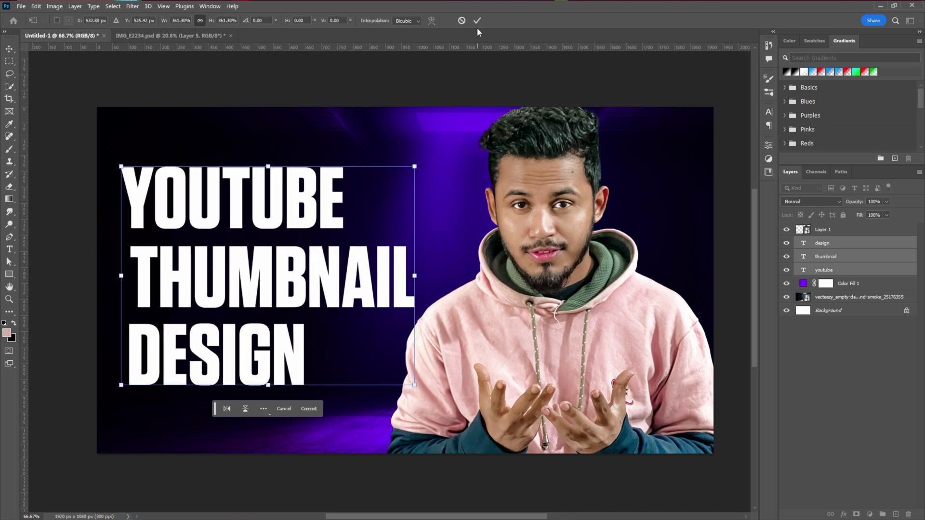
left_click(477, 20)
Scale down the "thumbnail" line to bring its width closer to the other two lines
left_click(289, 277)
key("ctrl+t")
left_click_drag(413, 281, 380, 280)
left_click(477, 20)
Scale the three text lines to about 120.83% and skew them vertically by about -3.93 so they slope upward
key("ctrl+t")
left_click_drag(423, 193, 351, 264)
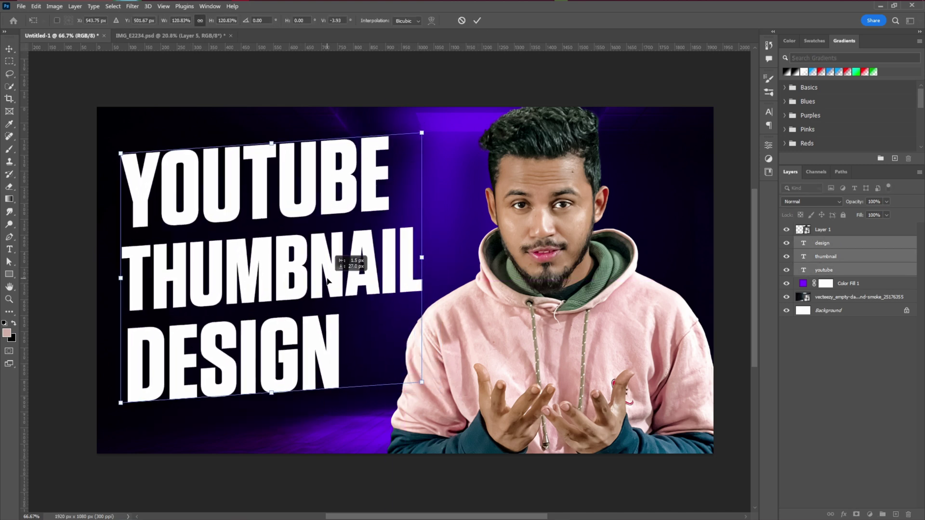
key("Return")
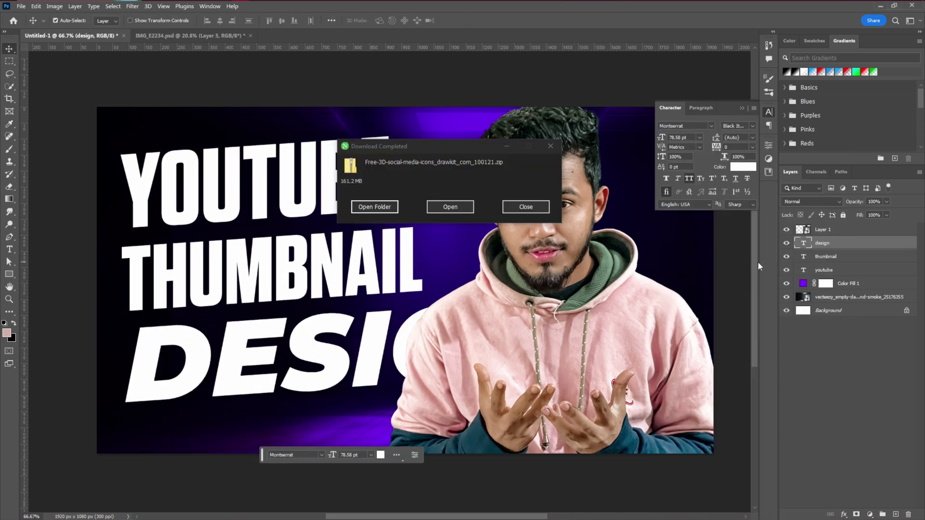
Extend the last line to "design like this" in Tungsten Bold and scale it to fit beneath "thumbnail"
left_click(737, 125)
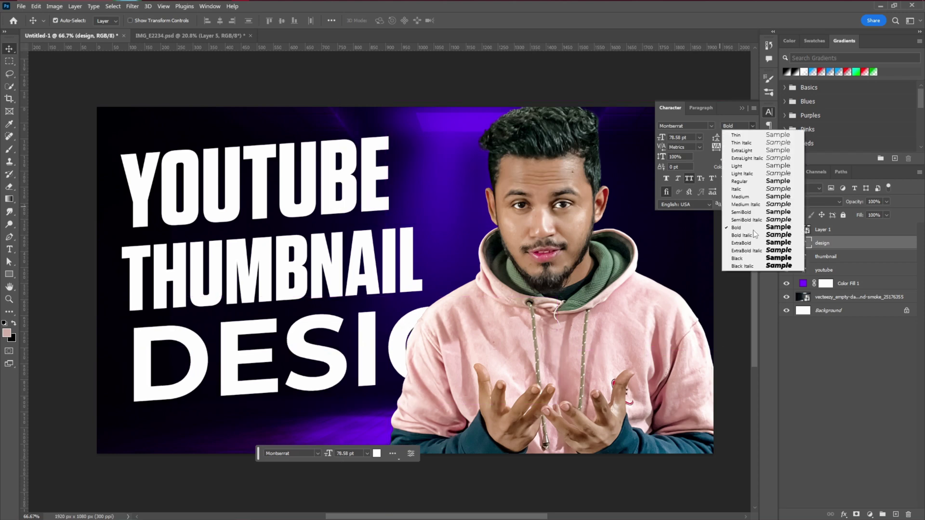
left_click(753, 230)
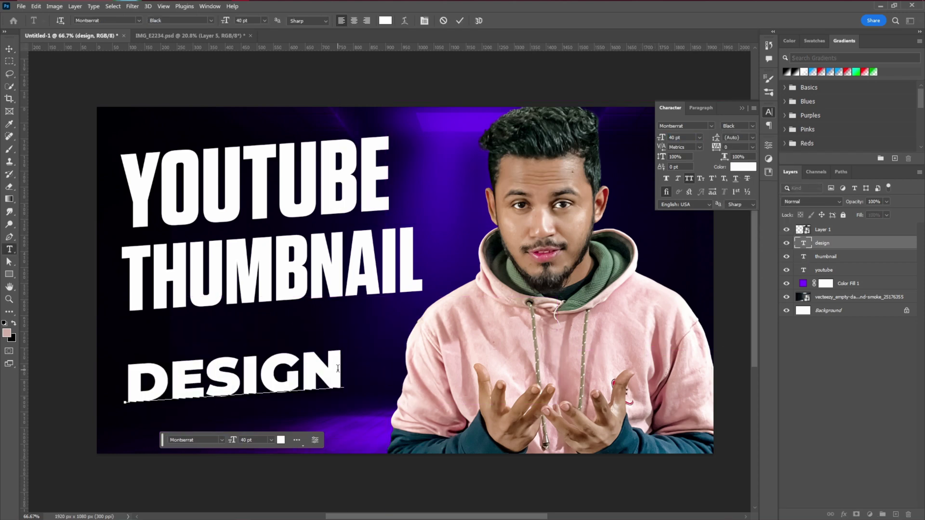
type("LIKE THIS")
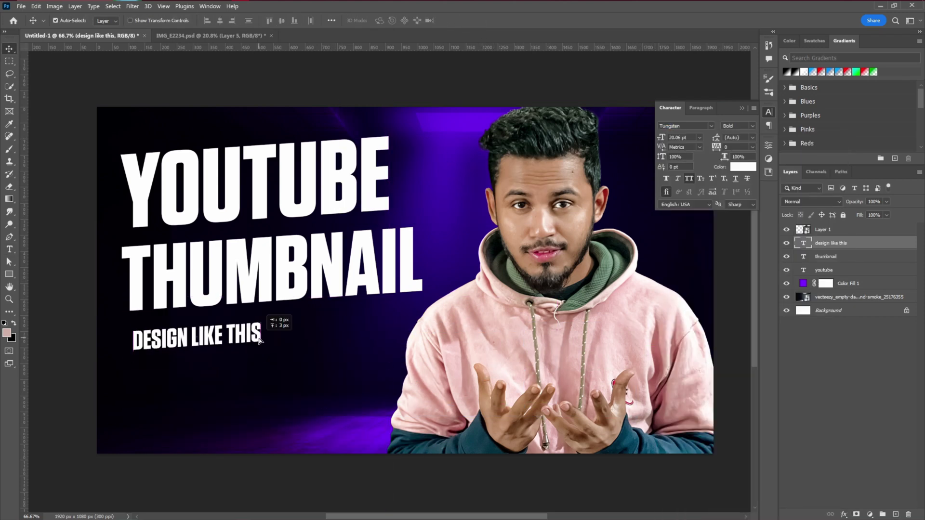
key("ctrl+t")
left_click_drag(303, 342, 302, 343)
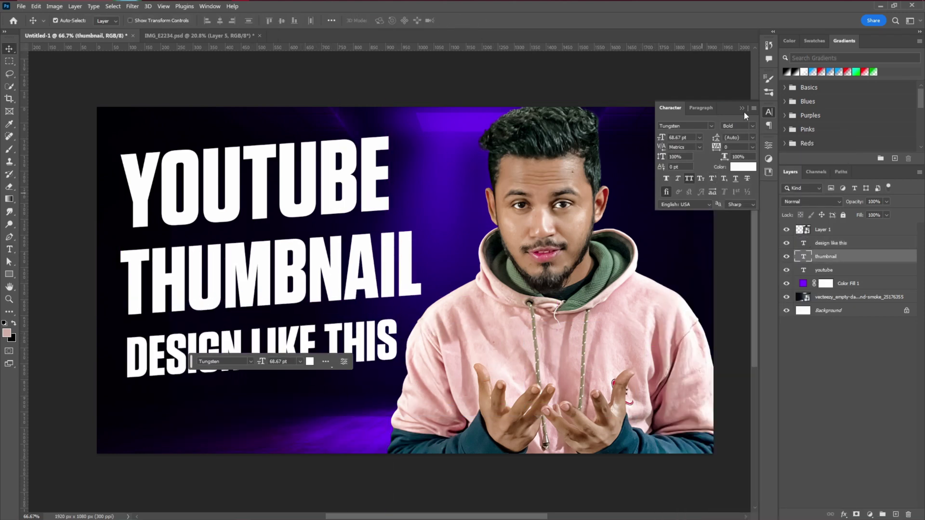
left_click(743, 108)
Create a black-filled layer above the text layers, beneath the portrait, and set its blend mode to Screen
left_click(598, 326)
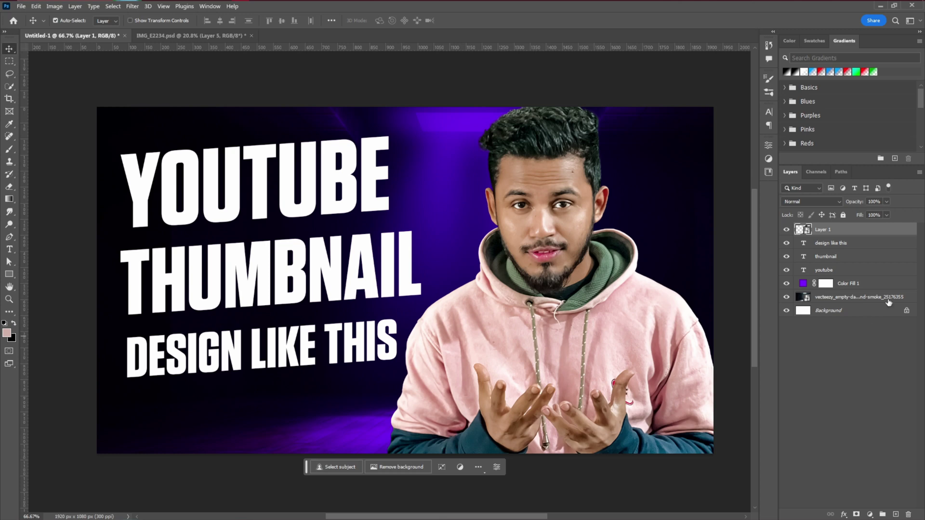
left_click(855, 245)
left_click(895, 514)
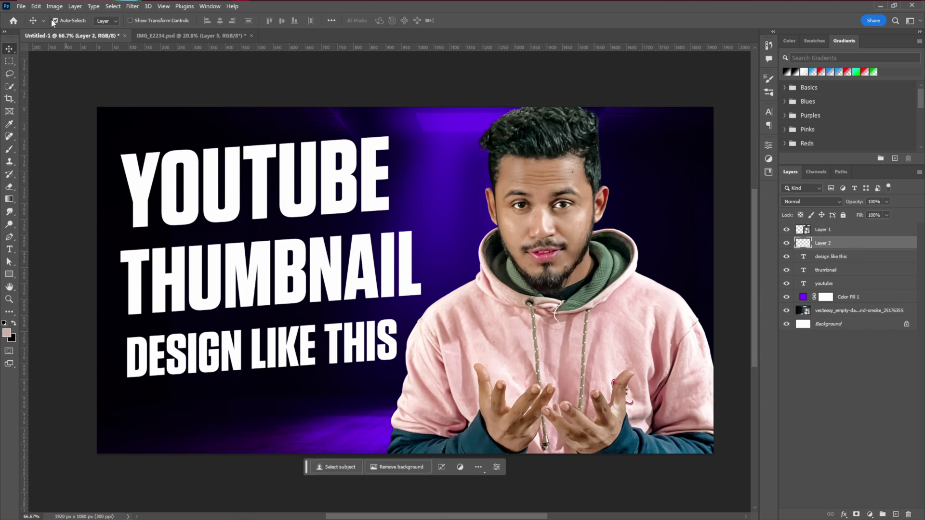
left_click(36, 6)
left_click(48, 158)
left_click(465, 134)
left_click(448, 211)
left_click(522, 136)
left_click(811, 201)
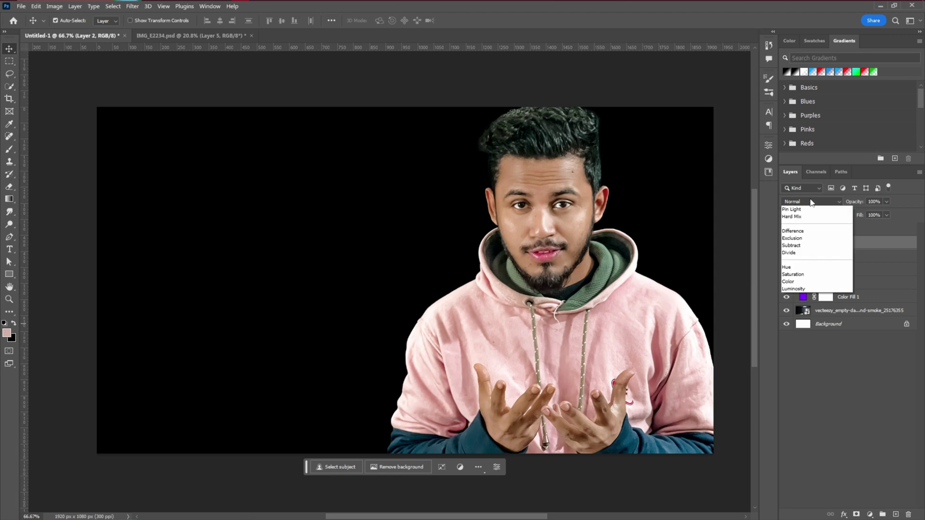
left_click(799, 284)
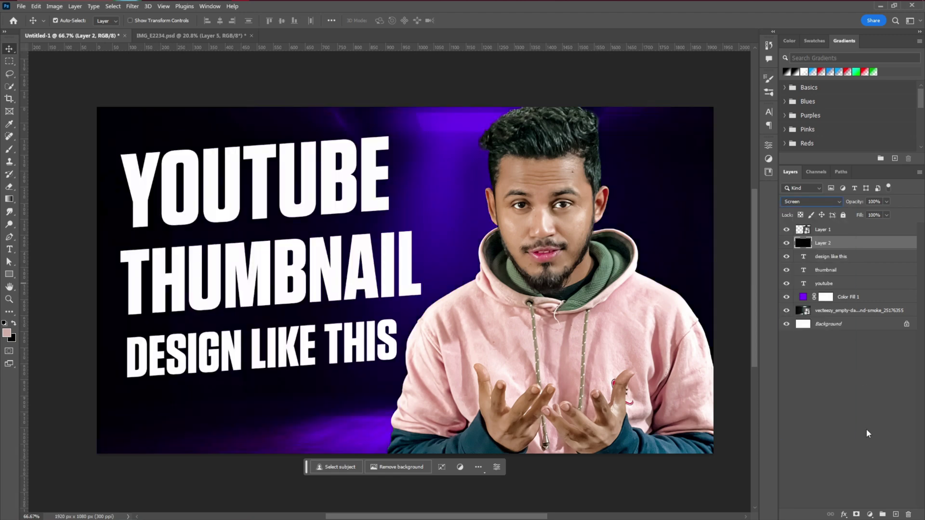
Add an empty layer clipped to the black Screen layer, with a clipped Gradient Map adjustment above it
left_click(895, 514)
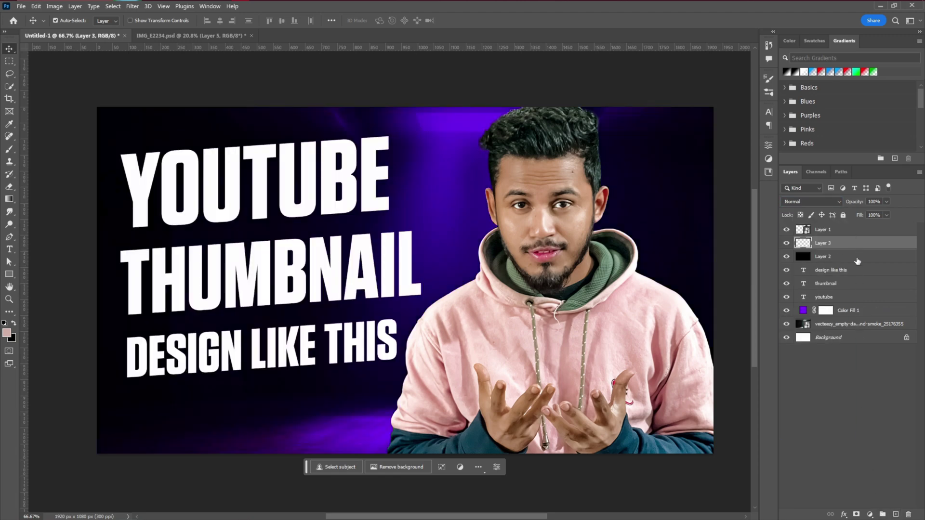
right_click(854, 244)
left_click(814, 330)
left_click(870, 514)
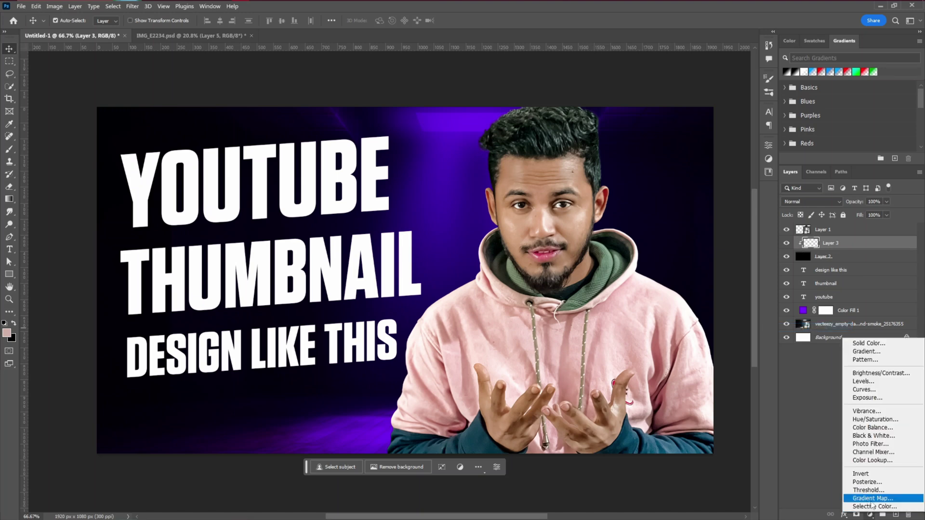
left_click(881, 499)
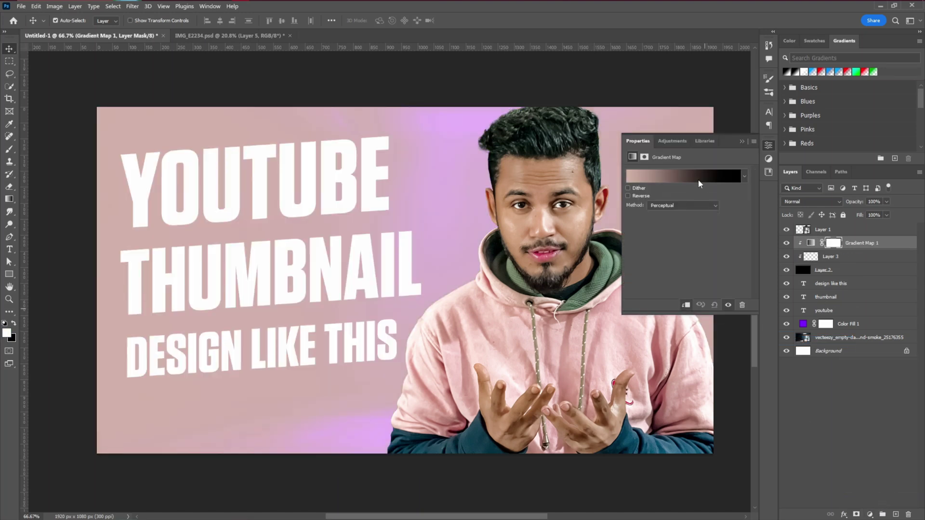
Make the gradient map start in black and end in white (ffffff)
left_click(699, 183)
mouse_move(852, 250)
left_mouse_down()
mouse_move(708, 251)
mouse_move(852, 251)
left_mouse_up()
left_click_drag(680, 250, 658, 251)
double_click(853, 251)
type("ffffff")
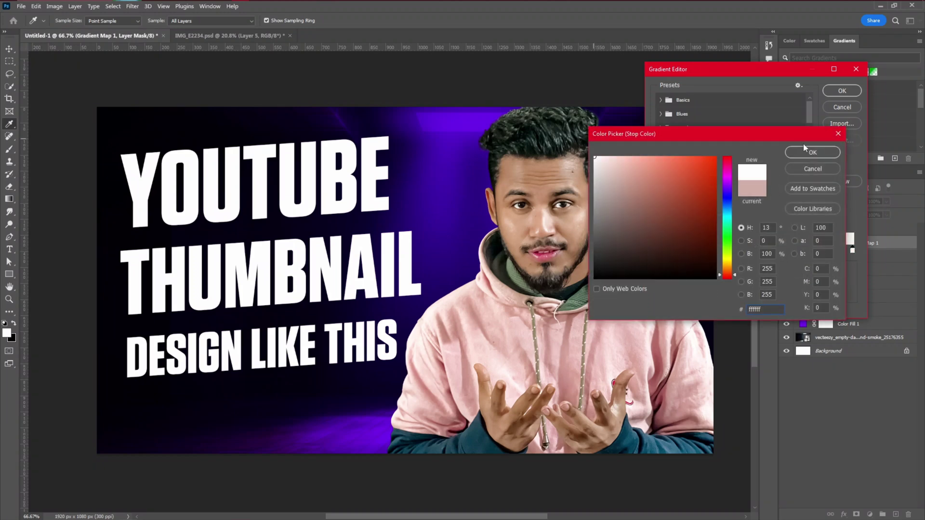
left_click(810, 150)
Add a purple 7e00ff color stop at location 40 in the gradient map and apply the gradient
left_click(734, 252)
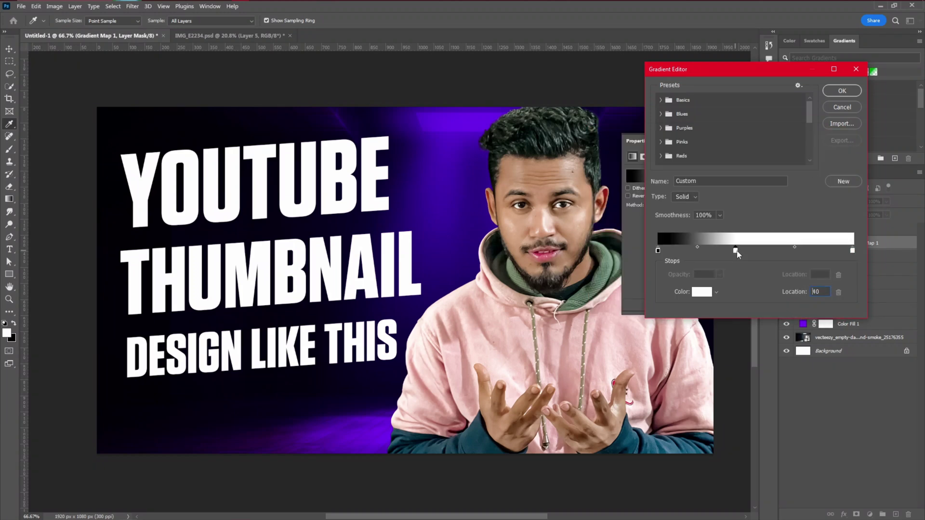
double_click(734, 250)
left_click_drag(729, 227, 726, 186)
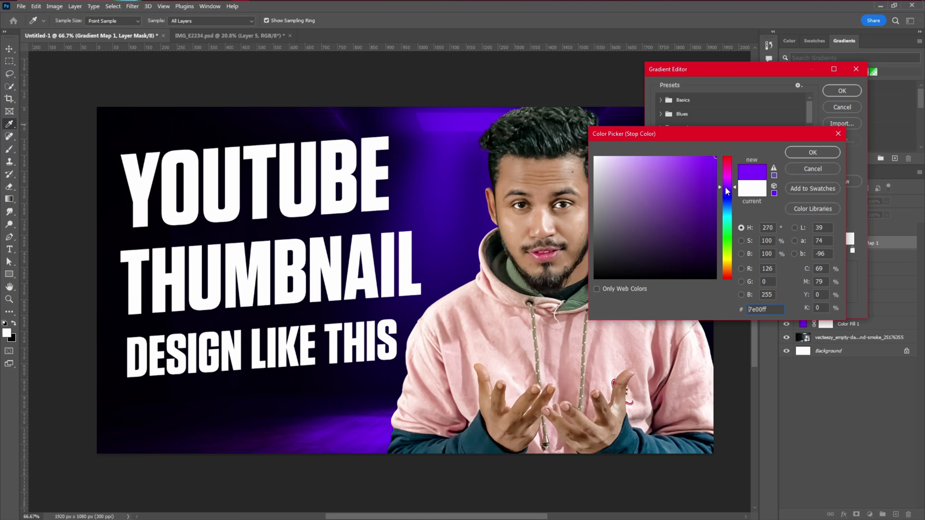
left_click(812, 152)
key("Return")
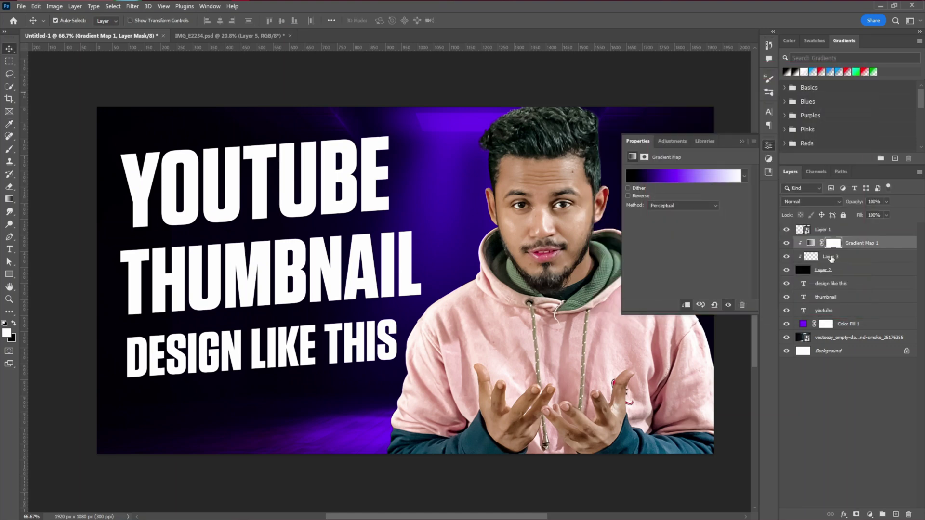
Paint a glow behind the man on the empty clipped layer, using a large soft white brush at 100% opacity
left_click(831, 259)
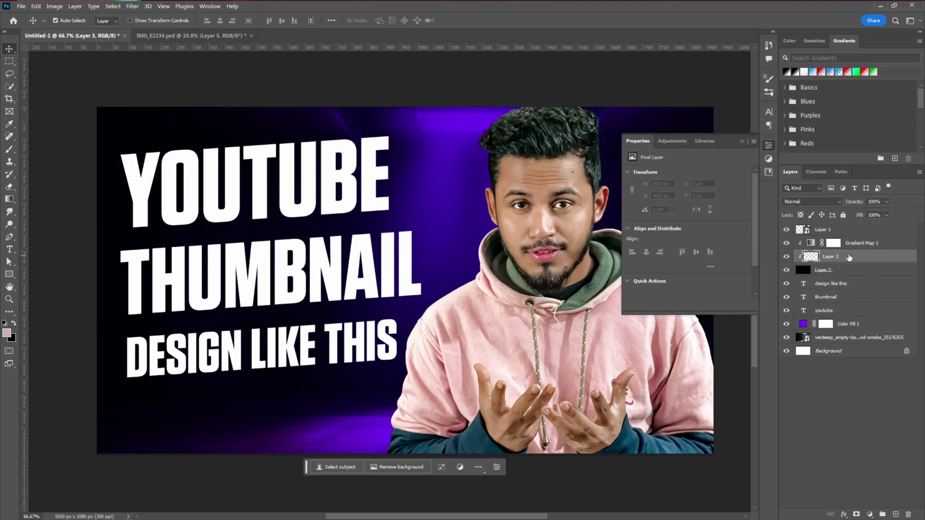
left_click(743, 142)
left_click(9, 149)
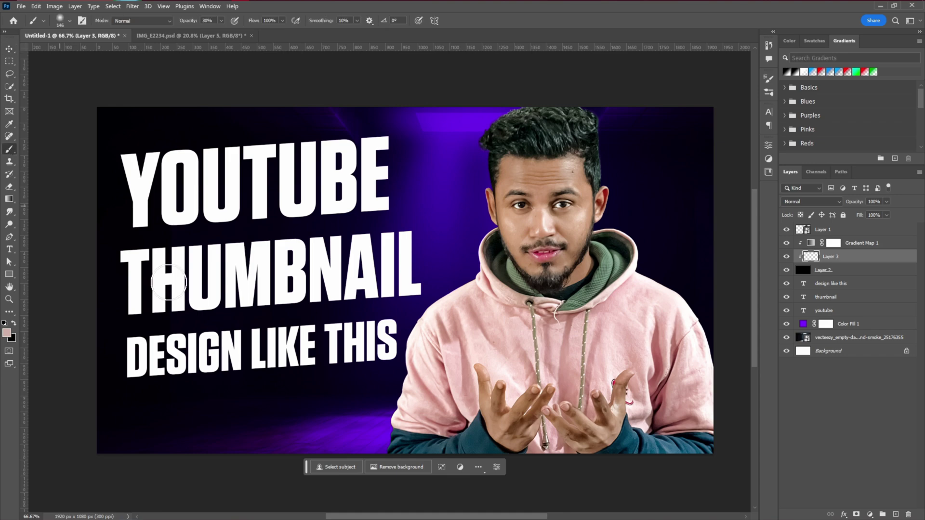
left_click(7, 333)
left_click_drag(622, 180, 583, 148)
left_click(796, 152)
scroll(481, 318, "down", 3)
left_click(525, 327)
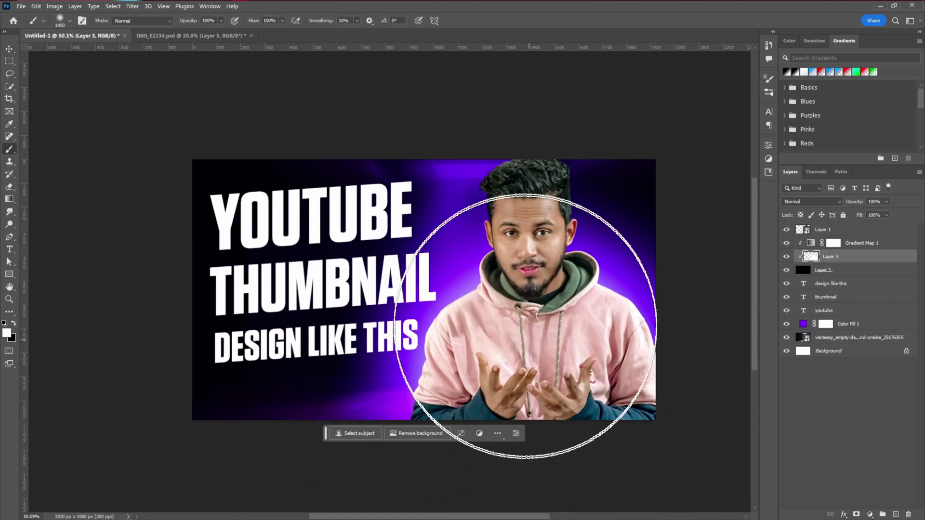
left_click(533, 274)
left_click_drag(528, 239, 453, 236)
scroll(614, 338, "up", 2)
Shift the stage background image slightly to the left with Free Transform
key("v")
left_click(858, 337)
key("ctrl+t")
left_click_drag(436, 378, 397, 376)
key("Return")
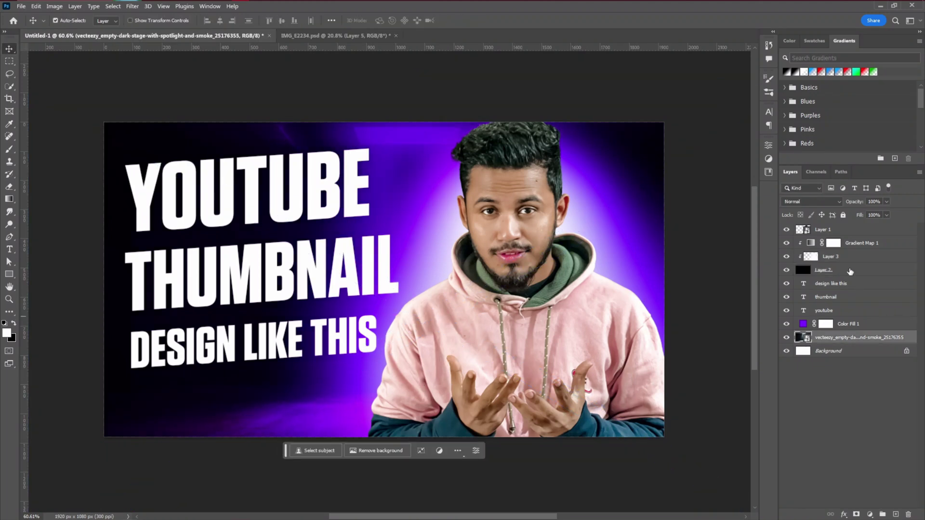
Duplicate the black Screen layer, the painted glow layer and the gradient map above the portrait layer
left_click(850, 271)
left_click(883, 246)
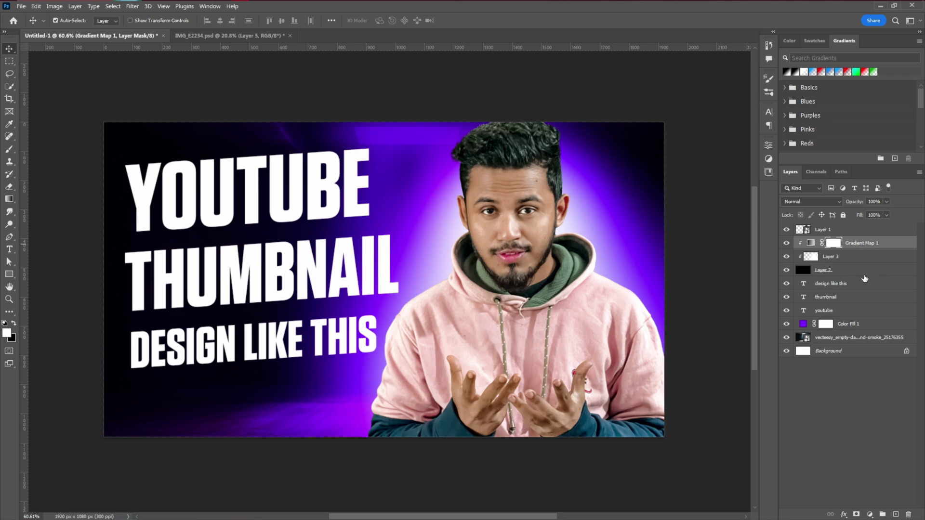
left_click(861, 274, "shift")
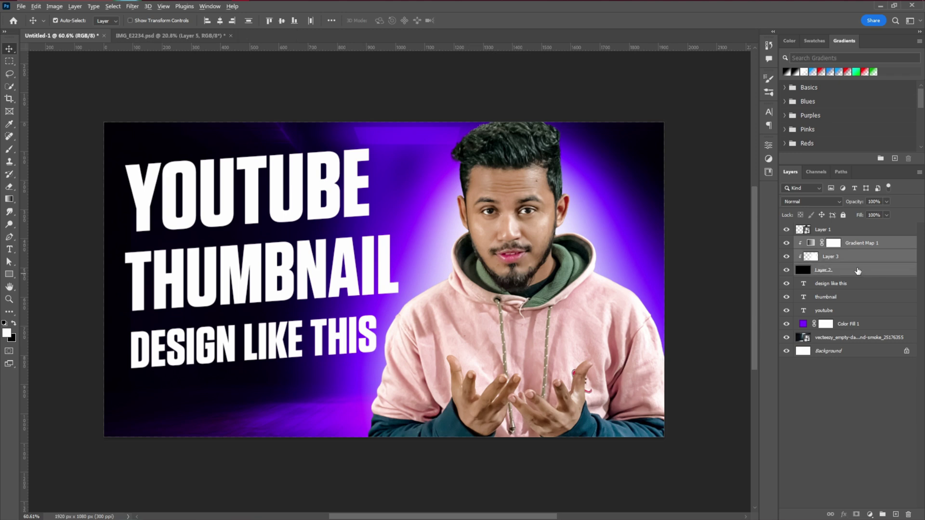
left_click_drag(858, 271, 851, 225)
Replace the painted glow layer in the duplicated stack with a new empty clipped layer
left_click(850, 246)
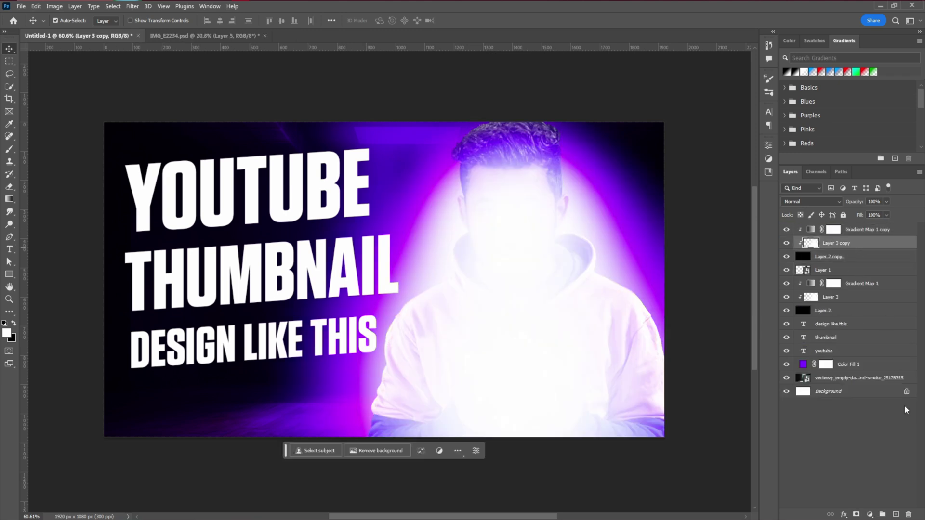
key("Delete")
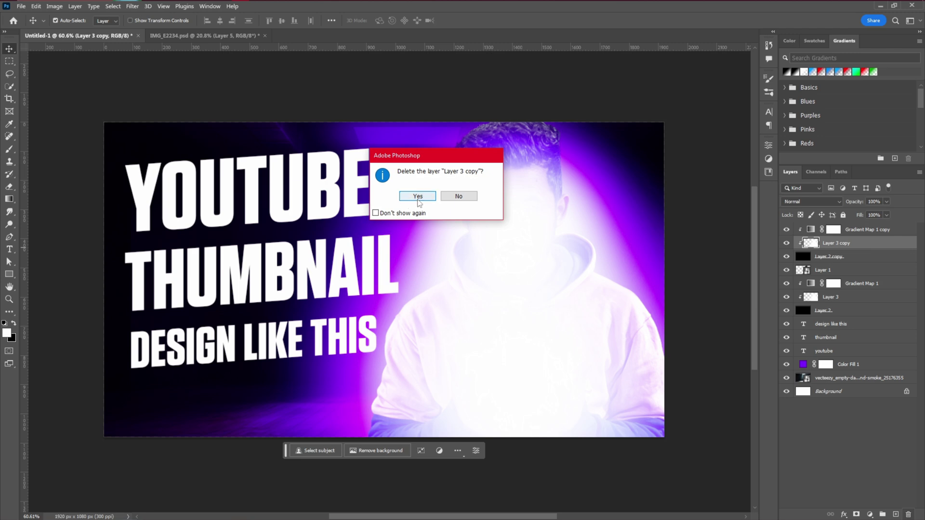
left_click(417, 198)
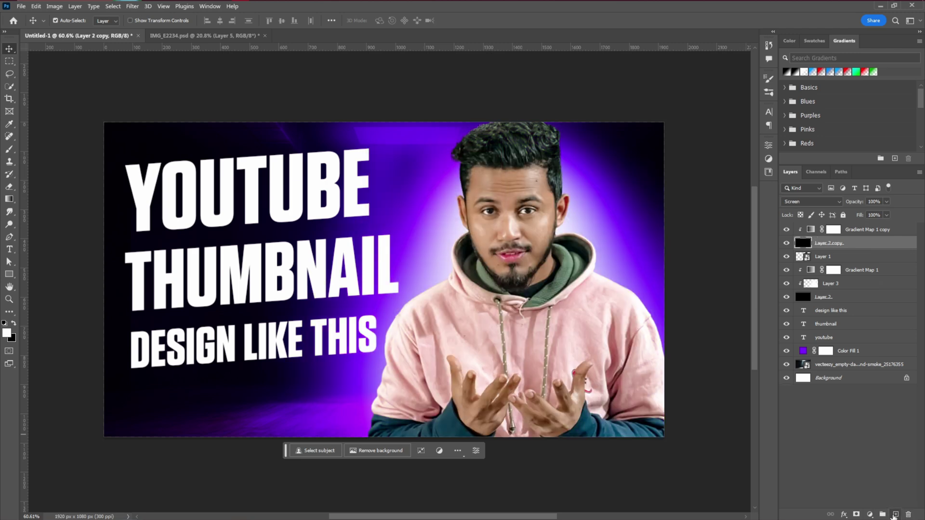
left_click(895, 515)
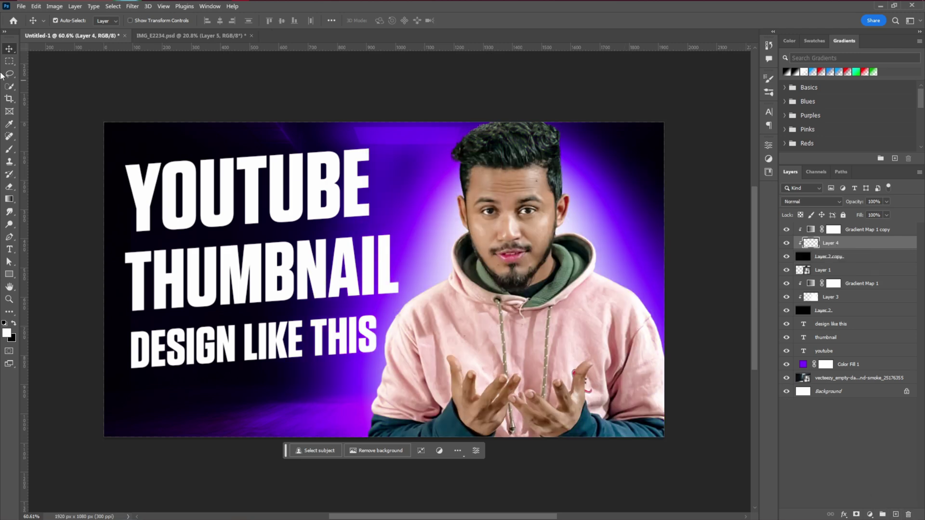
Paint a thin white rim light along the edges of the man's hair and ears with a small soft brush
left_click(12, 150)
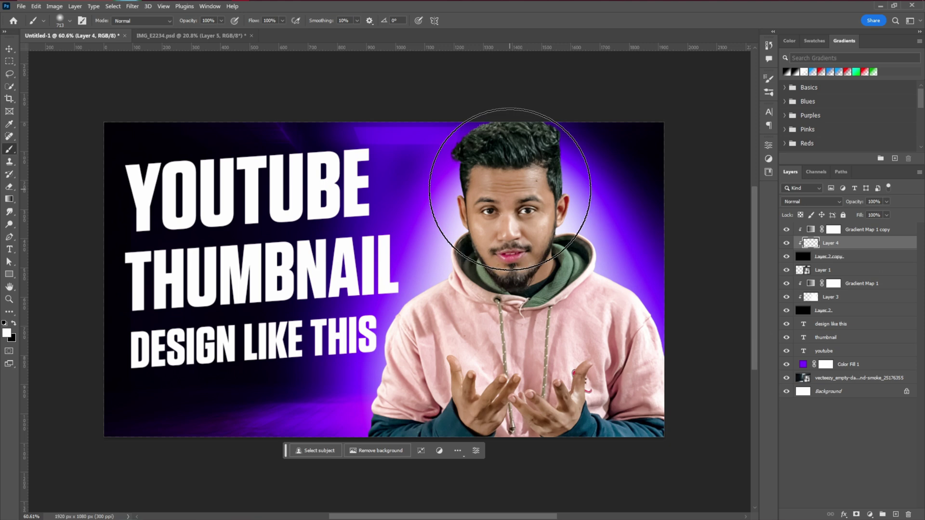
right_click(510, 189)
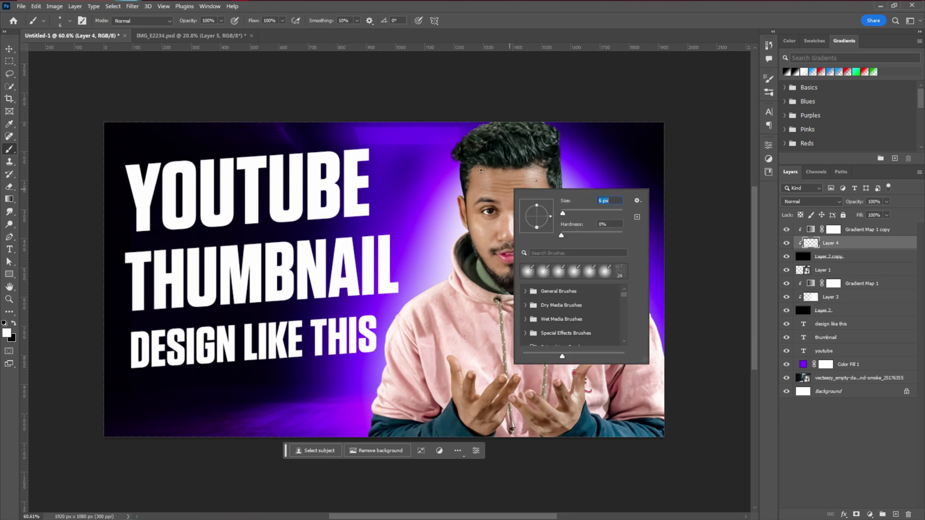
key("Escape")
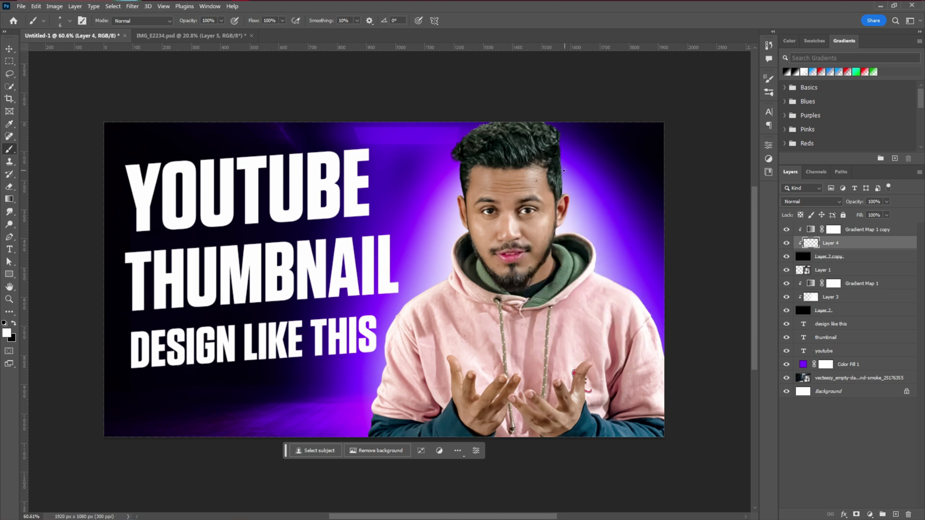
scroll(565, 171, "up", 6)
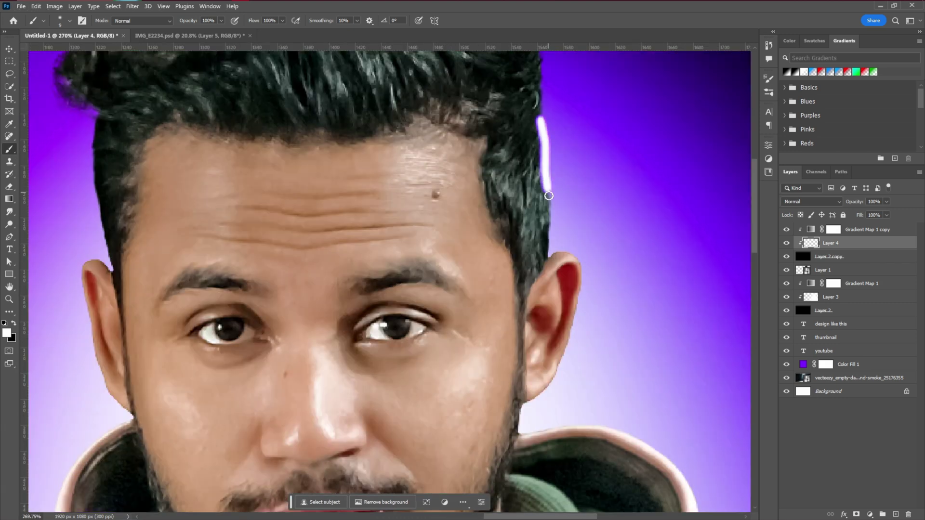
key("ctrl+z")
left_click_drag(195, 23, 186, 24)
mouse_move(540, 109)
left_mouse_down()
mouse_move(547, 249)
mouse_move(576, 261)
mouse_move(536, 394)
mouse_move(424, 219)
left_mouse_up()
mouse_move(415, 224)
left_mouse_down()
mouse_move(517, 258)
mouse_move(585, 418)
left_mouse_up()
mouse_move(585, 419)
left_mouse_down()
mouse_move(355, 215)
mouse_move(542, 318)
left_mouse_up()
left_click_drag(510, 314, 477, 190)
Continue the thin white rim light around the outline of the head, hood and shoulders
scroll(337, 223, "down", 5)
left_click_drag(337, 223, 458, 419)
scroll(401, 219, "up", 2)
mouse_move(401, 218)
left_mouse_down()
mouse_move(375, 130)
mouse_move(453, 63)
left_mouse_up()
left_click_drag(289, 77, 357, 97)
mouse_move(340, 76)
left_mouse_down()
mouse_move(270, 152)
mouse_move(294, 215)
left_mouse_up()
scroll(309, 289, "up", 4)
mouse_move(289, 173)
left_mouse_down()
mouse_move(315, 264)
mouse_move(279, 281)
mouse_move(339, 454)
left_mouse_up()
scroll(280, 257, "up", 4)
mouse_move(339, 454)
left_mouse_down()
mouse_move(490, 240)
mouse_move(387, 386)
left_mouse_up()
mouse_move(387, 385)
left_mouse_down()
mouse_move(366, 193)
mouse_move(313, 311)
left_mouse_up()
mouse_move(313, 310)
left_mouse_down()
mouse_move(543, 176)
mouse_move(408, 273)
left_mouse_up()
left_click_drag(408, 274, 466, 80)
left_click_drag(391, 174, 397, 63)
mouse_move(397, 63)
left_mouse_down()
mouse_move(342, 364)
mouse_move(340, 174)
left_mouse_up()
mouse_move(340, 175)
left_mouse_down()
mouse_move(282, 337)
mouse_move(334, 176)
left_mouse_up()
left_click_drag(334, 177, 299, 328)
left_click_drag(301, 217, 274, 337)
scroll(289, 332, "down", 7)
left_click_drag(387, 329, 337, 413)
scroll(359, 197, "up", 9)
Set the brush opacity to 82% and paint thin highlight strokes down both sides of the face
right_click(352, 197)
left_click_drag(404, 222, 401, 222)
left_click_drag(339, 169, 349, 251)
left_click_drag(600, 143, 532, 141)
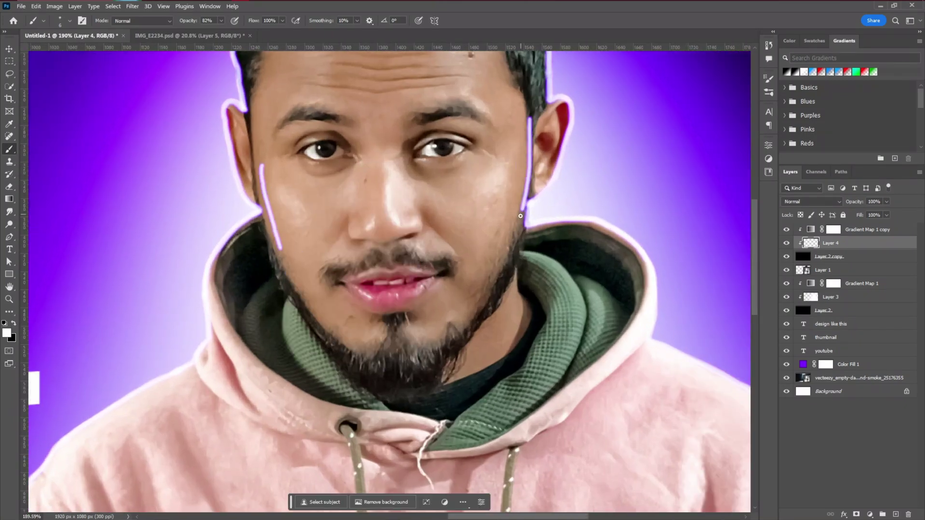
left_click_drag(520, 216, 509, 256)
Paint short highlight strokes through the front of the hair and on the green hood lining
left_click_drag(477, 159, 418, 331)
left_click_drag(339, 113, 366, 169)
left_click_drag(376, 100, 385, 158)
left_click_drag(463, 414, 454, 170)
left_click_drag(471, 188, 529, 260)
scroll(554, 181, "down", 10)
left_click_drag(546, 318, 424, 324)
scroll(423, 324, "up", 8)
left_click_drag(549, 174, 532, 357)
scroll(532, 357, "down", 4)
scroll(350, 159, "up", 4)
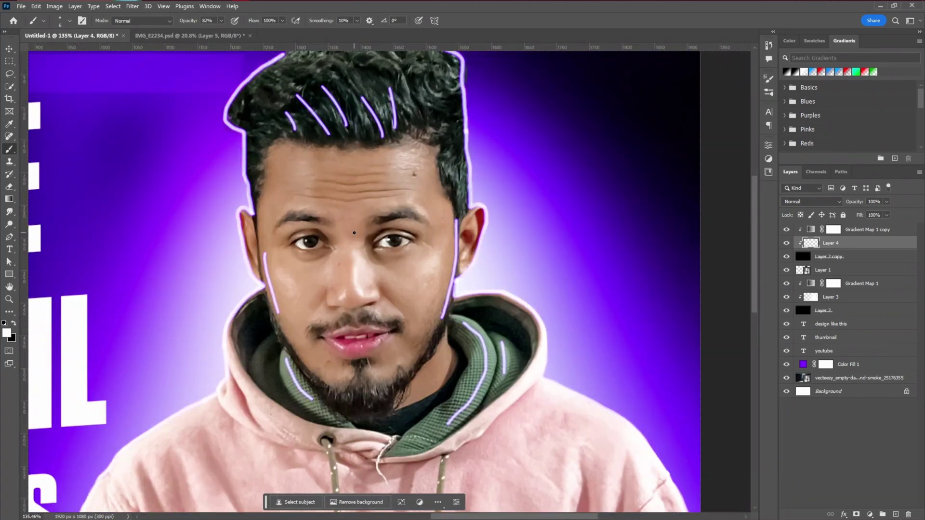
Set up the Smudge tool with a Soft Round 24 px brush, 0% hardness and 46% strength
scroll(413, 193, "up", 3)
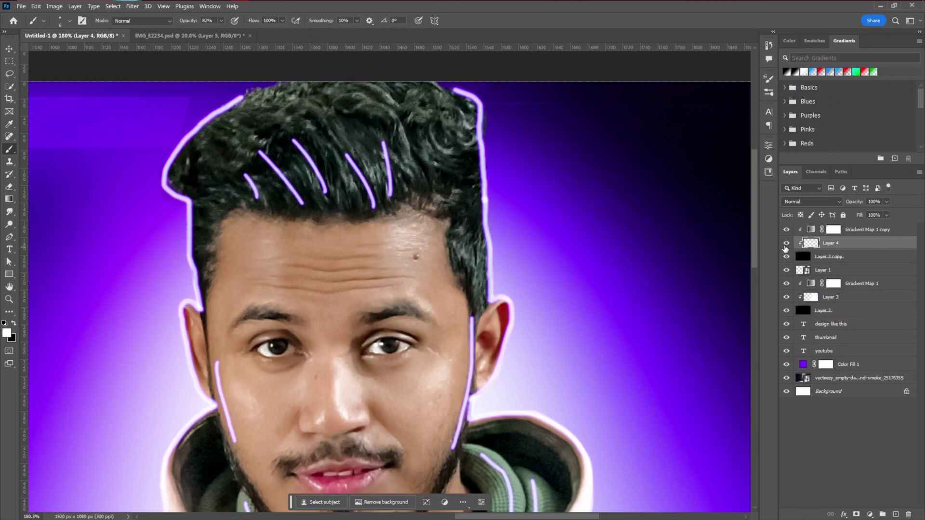
left_click(10, 215)
right_click(435, 110)
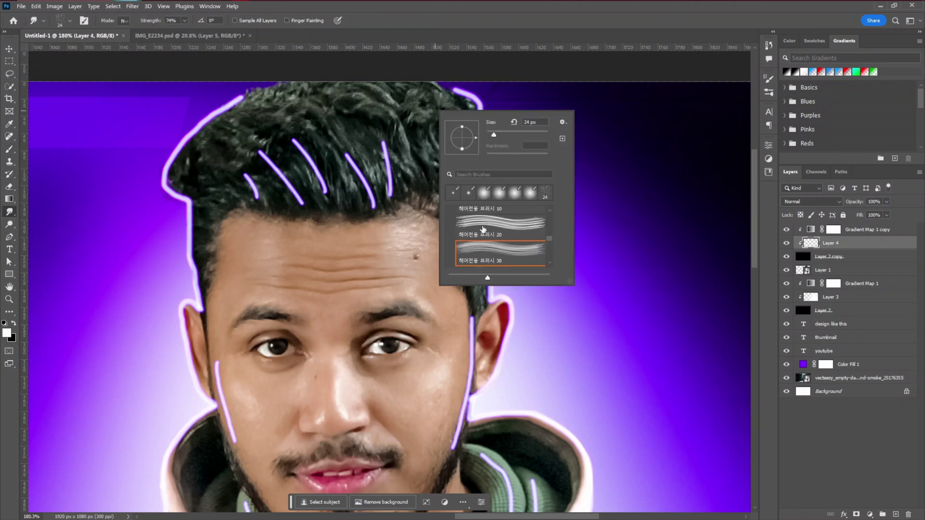
key("b")
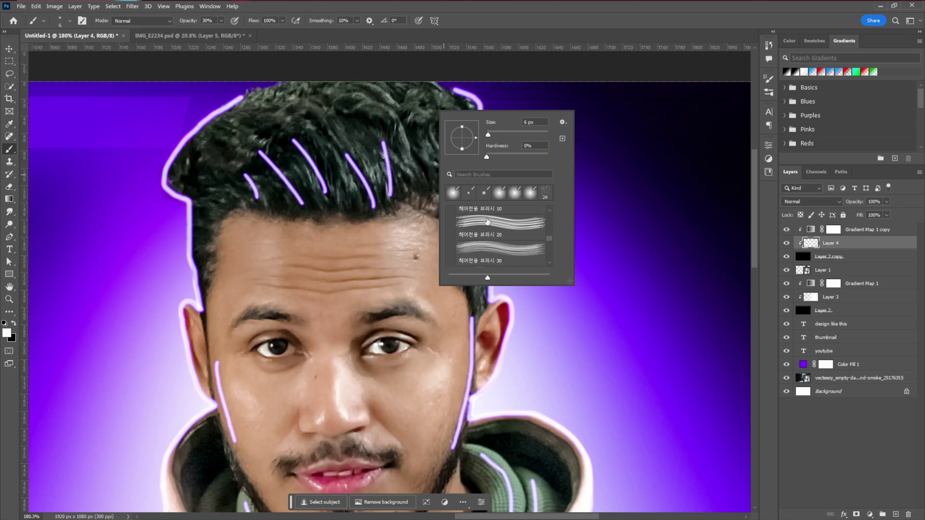
left_click(9, 212)
right_click(407, 141)
scroll(508, 285, "up", 1)
scroll(507, 286, "up", 5)
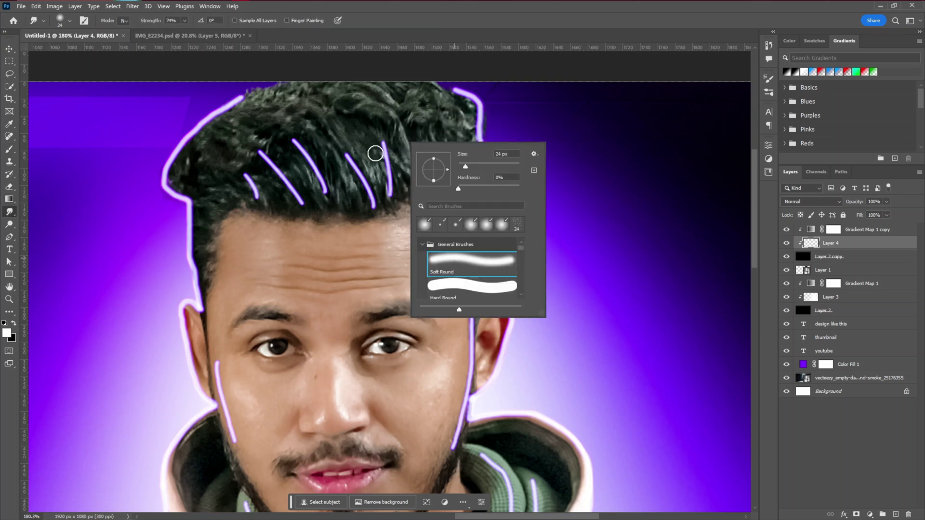
key("Escape")
scroll(479, 259, "up", 5)
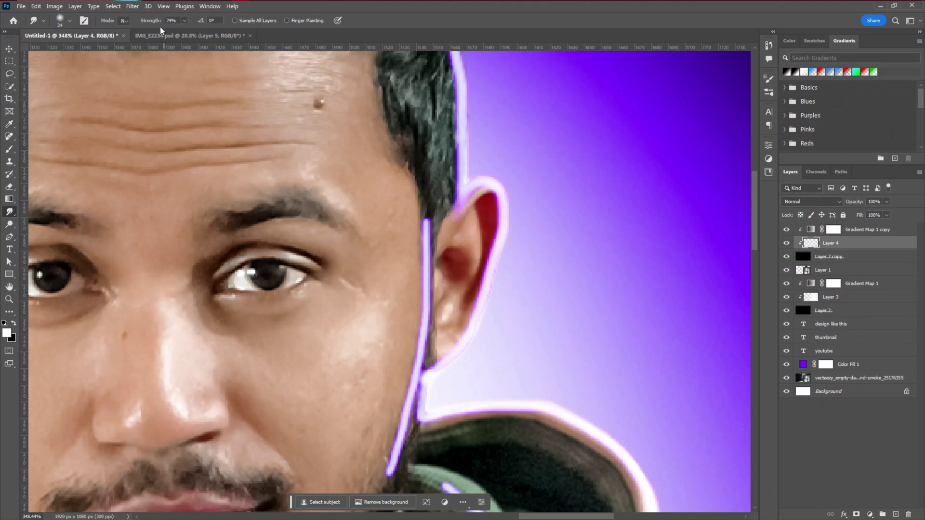
left_click_drag(157, 21, 144, 21)
Smudge the rim light inward around the ear and down the hood's outer edge on the image's right side
scroll(477, 250, "up", 3)
left_click_drag(452, 303, 454, 275)
mouse_move(491, 187)
left_mouse_down()
mouse_move(492, 250)
mouse_move(465, 311)
left_mouse_up()
mouse_move(410, 430)
left_mouse_down()
mouse_move(446, 353)
mouse_move(443, 412)
left_mouse_up()
left_click_drag(506, 368, 520, 389)
left_click_drag(603, 384, 666, 433)
mouse_move(670, 412)
left_mouse_down()
mouse_move(551, 311)
mouse_move(598, 419)
left_mouse_up()
left_click_drag(598, 419, 620, 332)
left_click_drag(608, 480, 619, 336)
left_click_drag(523, 419, 501, 450)
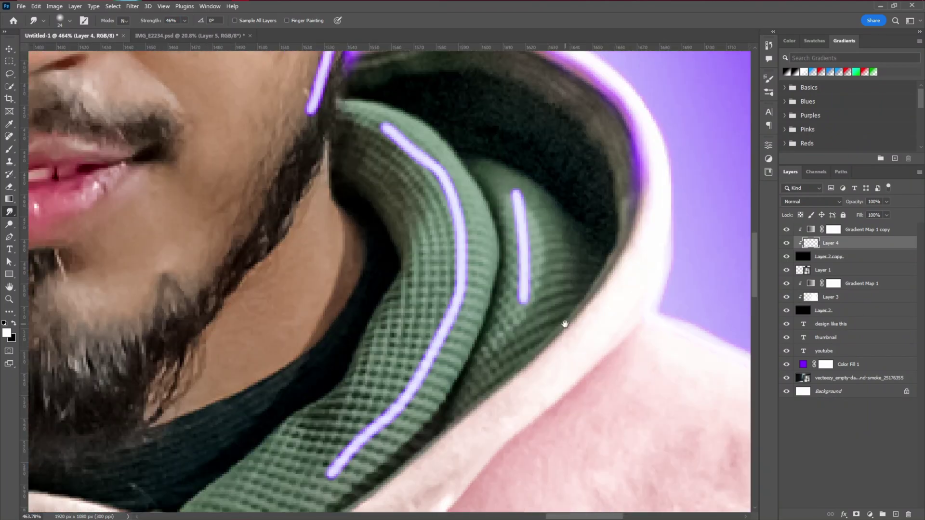
Smudge the rim light into the fabric along the shoulder and sleeve on the image's right side
left_click_drag(652, 333, 396, 256)
left_click_drag(449, 356, 372, 259)
scroll(527, 336, "down", 6)
left_click_drag(681, 453, 539, 182)
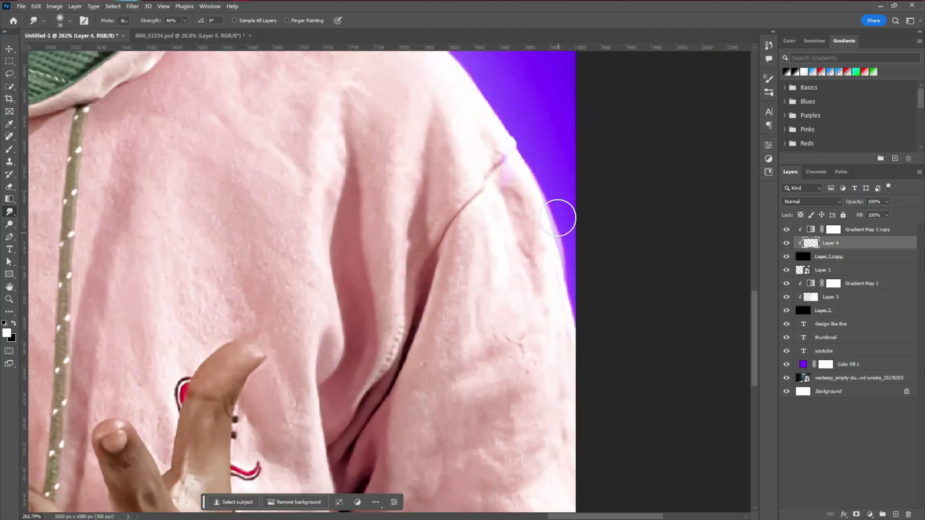
scroll(569, 250, "down", 2)
Soften the highlight down the right side of the face into the temple, cheek and beard with a larger smudge brush
scroll(533, 310, "up", 2)
scroll(549, 107, "up", 3)
scroll(549, 337, "down", 2)
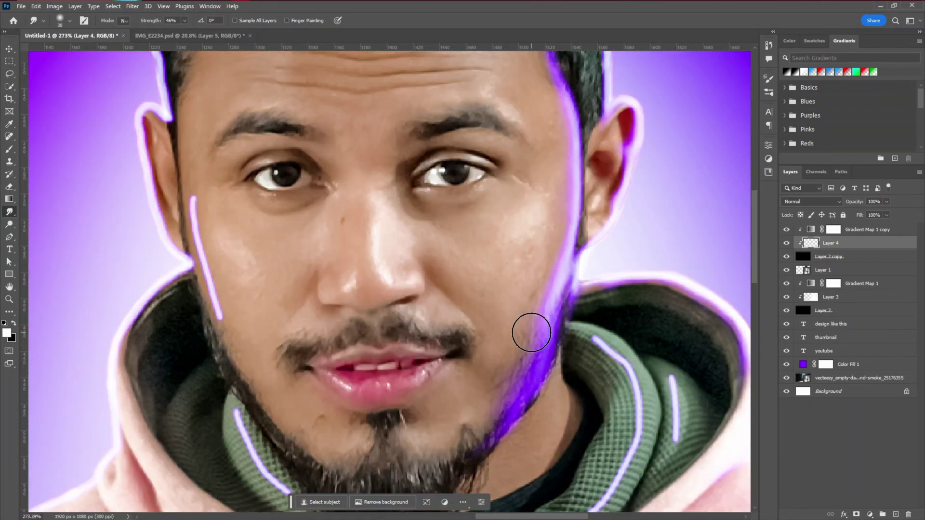
scroll(573, 284, "up", 2)
scroll(544, 203, "down", 1)
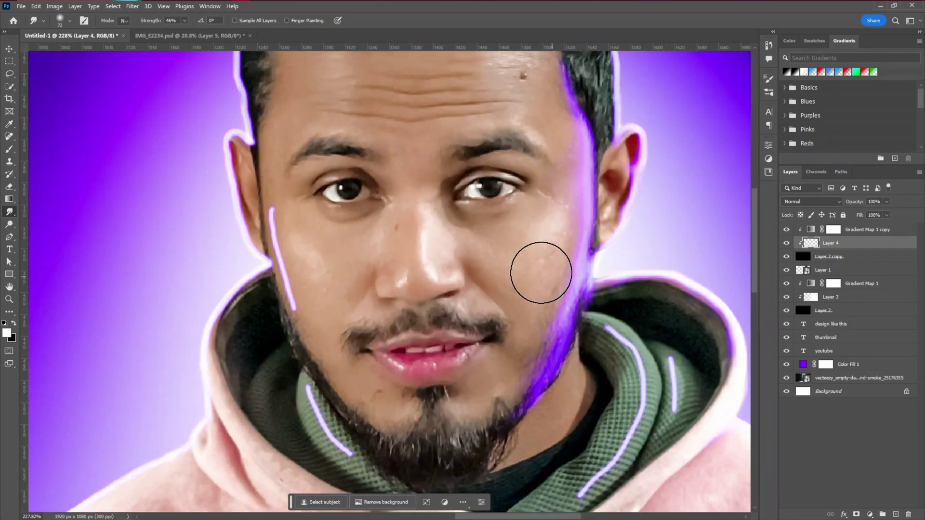
scroll(549, 193, "up", 2)
left_click_drag(559, 104, 520, 61)
scroll(535, 342, "down", 6)
Smudge the highlight on the left side of the face up to the temple and down to the jaw
scroll(491, 394, "up", 8)
left_click_drag(504, 328, 549, 424)
left_click_drag(483, 216, 483, 173)
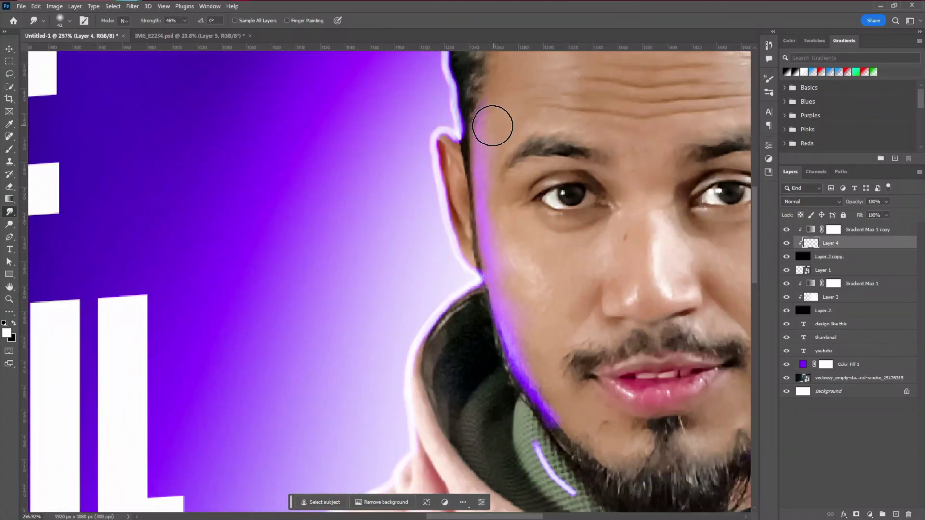
Smudge the rim light into the hair along the temple and the upper-left edge of the hairstyle with a smaller brush
scroll(511, 193, "down", 3)
scroll(424, 337, "up", 5)
key("bracketleft")
key("bracketleft")
key("bracketleft")
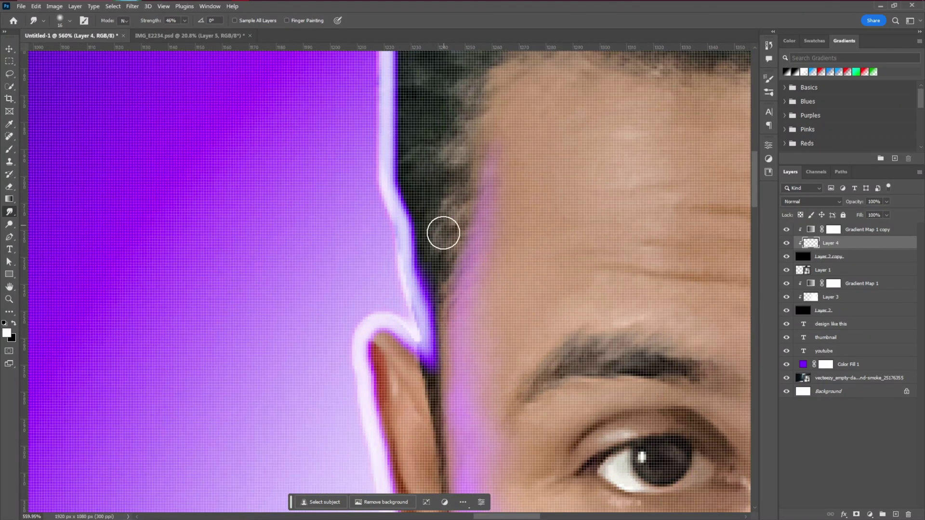
left_click_drag(407, 226, 430, 171)
left_click_drag(415, 144, 410, 308)
left_click_drag(390, 178, 431, 168)
left_click_drag(410, 121, 413, 236)
left_click_drag(337, 187, 366, 167)
left_click_drag(409, 120, 347, 273)
left_click_drag(367, 193, 404, 205)
scroll(433, 193, "down", 3)
scroll(530, 233, "down", 2)
scroll(385, 313, "down", 5)
Smudge the highlight on the left part of the green hood lining so it blends over the fabric
scroll(347, 345, "up", 5)
right_click(384, 332, "alt")
left_click_drag(376, 318, 344, 289)
left_click_drag(332, 255, 304, 207)
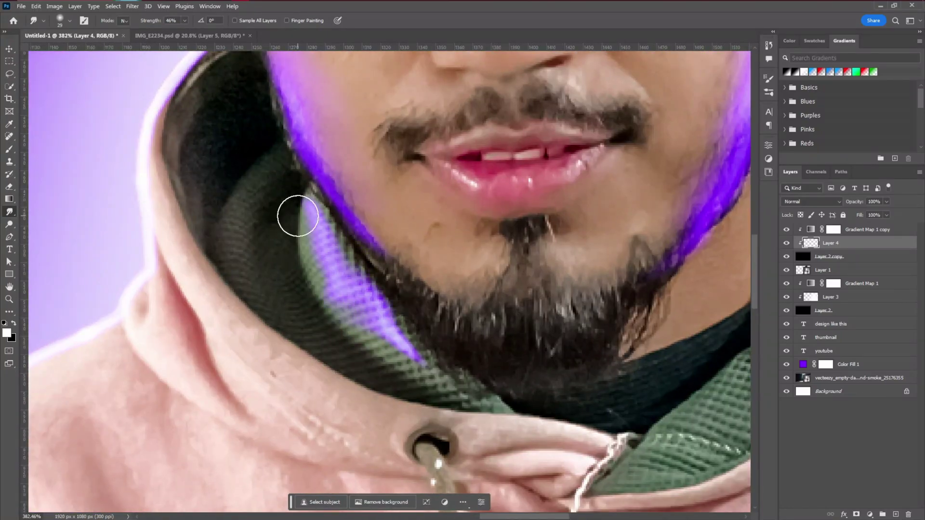
scroll(484, 367, "right", 5)
Spread both highlights on the right part of the green hood lining with the Smudge tool
mouse_move(520, 236)
left_mouse_down()
mouse_move(479, 361)
mouse_move(409, 448)
left_mouse_up()
mouse_move(448, 415)
left_mouse_down()
mouse_move(528, 345)
mouse_move(558, 284)
left_mouse_up()
left_click_drag(473, 183, 460, 139)
scroll(510, 217, "up", 3)
right_click(560, 285, "alt")
mouse_move(560, 285)
left_mouse_down()
mouse_move(582, 290)
mouse_move(544, 431)
left_mouse_up()
scroll(544, 431, "down", 3)
scroll(503, 403, "up", 3)
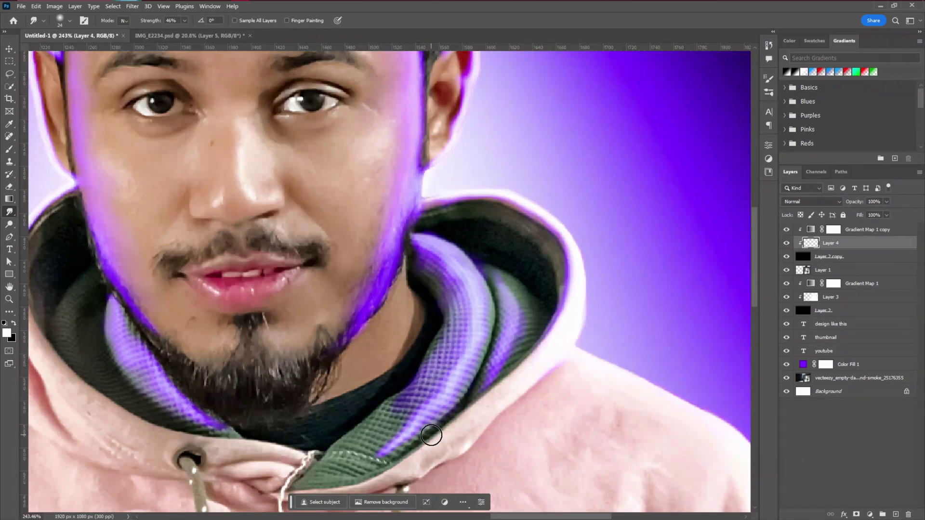
scroll(409, 432, "up", 2)
right_click(436, 446, "alt")
scroll(426, 419, "down", 5)
Smudge the highlight strokes in the front of the hair so they follow the strands
scroll(311, 171, "up", 4)
left_click_drag(425, 131, 464, 213)
left_click_drag(396, 170, 435, 235)
scroll(434, 155, "up", 2)
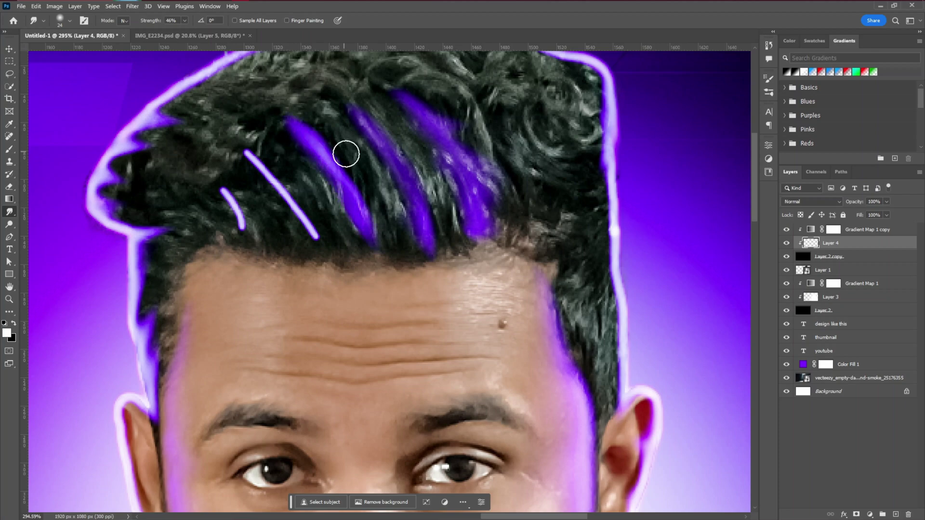
scroll(363, 261, "up", 1)
left_click_drag(424, 193, 381, 283)
left_click_drag(335, 190, 396, 301)
right_click(372, 265, "alt")
mouse_move(313, 248)
left_mouse_down()
mouse_move(324, 334)
mouse_move(292, 238)
left_mouse_up()
Blend the rim light into the pink hood edge on the image's left side with a resized smudge brush
scroll(292, 238, "down", 2)
scroll(568, 448, "up", 2)
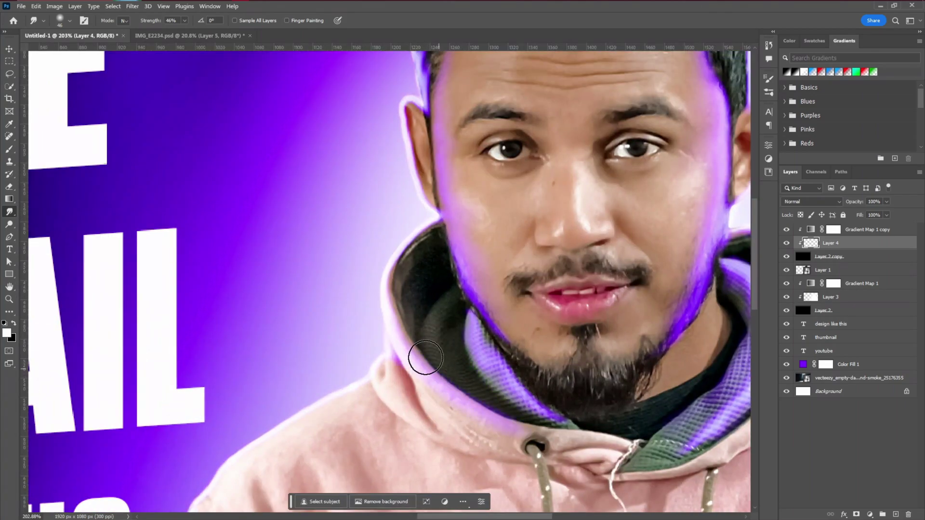
scroll(389, 401, "up", 1)
scroll(389, 401, "up", 2)
left_click_drag(397, 335, 411, 390)
right_click(380, 363, "alt")
Pull the rim light down into the fabric folds along the shoulder and upper sleeve on the image's left side
mouse_move(313, 424)
left_mouse_down()
mouse_move(381, 363)
mouse_move(358, 418)
left_mouse_up()
left_click_drag(343, 420, 411, 347)
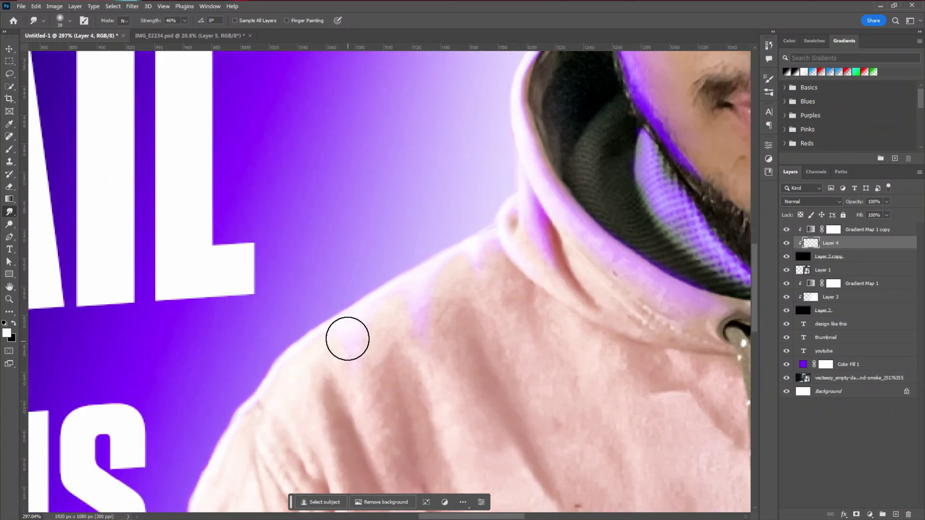
left_click_drag(361, 328, 371, 429)
left_click_drag(333, 425, 443, 347)
mouse_move(321, 449)
left_mouse_down()
mouse_move(401, 310)
mouse_move(386, 191)
left_mouse_up()
mouse_move(374, 312)
left_mouse_down()
mouse_move(431, 417)
mouse_move(466, 206)
left_mouse_up()
left_click_drag(384, 196, 403, 255)
left_click_drag(362, 271, 400, 304)
right_click(402, 370, "alt")
left_click_drag(339, 370, 378, 370)
left_click_drag(410, 151, 422, 252)
left_click_drag(440, 115, 405, 284)
left_click_drag(470, 106, 419, 231)
right_click(420, 231, "alt")
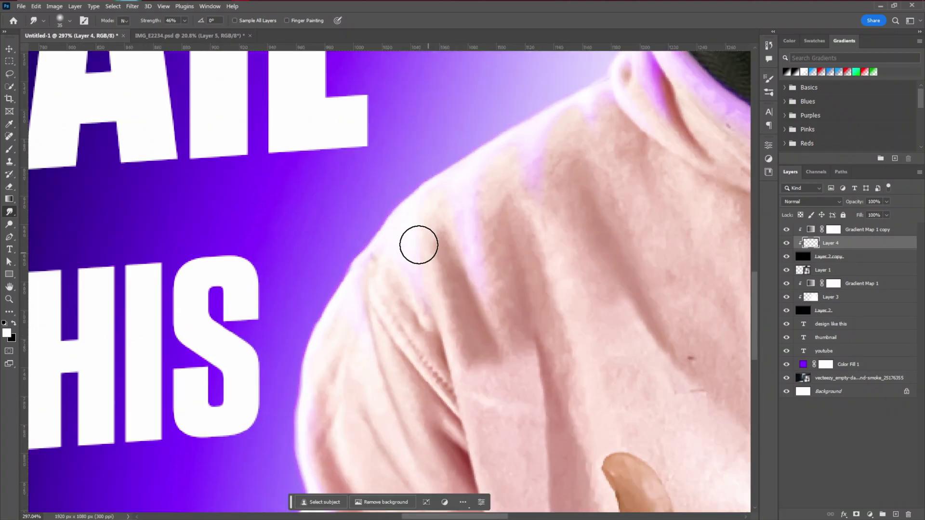
Erase stray rim light around the hoodie with the Eraser tool
scroll(419, 231, "down", 7)
left_click_drag(593, 68, 309, 297)
key("e")
scroll(545, 243, "up", 3)
left_click_drag(241, 299, 308, 433)
left_click_drag(510, 347, 482, 448)
scroll(207, 183, "up", 5)
Return to the Smudge tool and touch up the remaining rim light around the portrait
left_click(9, 212)
scroll(221, 177, "up", 3)
left_click_drag(277, 299, 323, 376)
scroll(322, 376, "down", 3)
left_click_drag(713, 410, 289, 203)
left_click_drag(346, 123, 338, 215)
scroll(339, 215, "down", 4)
left_click_drag(192, 228, 433, 262)
left_click_drag(222, 281, 223, 262)
scroll(328, 136, "down", 6)
key("e")
scroll(296, 271, "down", 4)
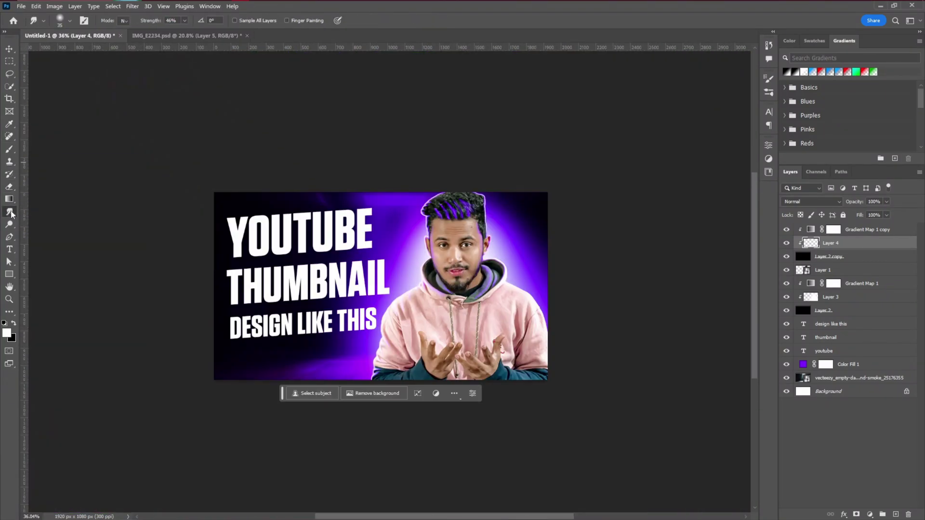
Choose a bristled hair-style brush for the Smudge tool
left_click(9, 212)
scroll(489, 223, "up", 4)
right_click(488, 223)
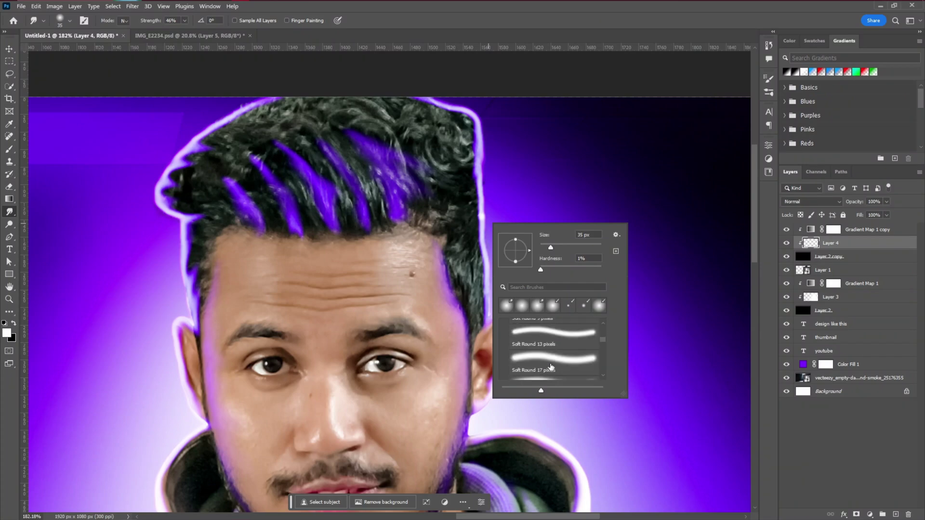
double_click(548, 354)
scroll(491, 221, "up", 1)
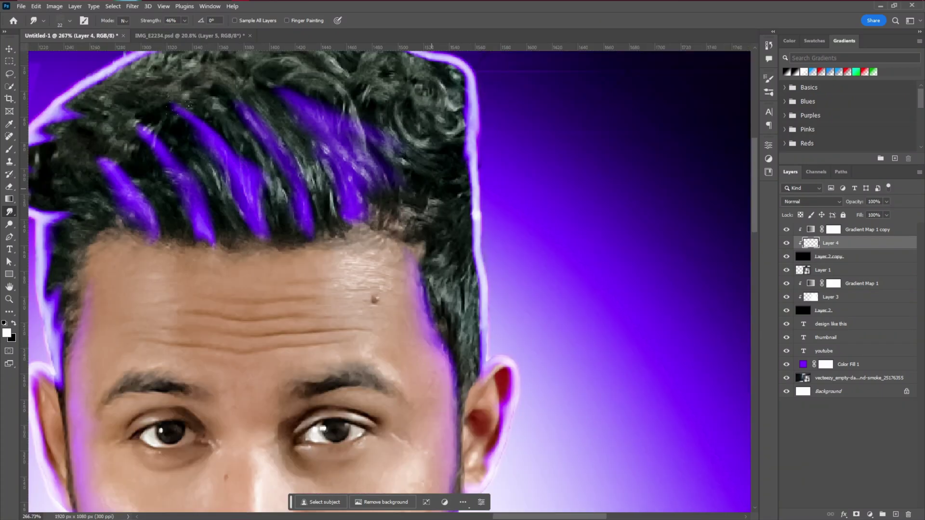
scroll(489, 265, "up", 1)
scroll(464, 276, "up", 3)
scroll(461, 255, "down", 2)
right_click(494, 294)
double_click(568, 432)
Smudge the rim light into fine hair strands along the right edge of the hair at 75% strength
scroll(463, 255, "up", 2)
left_click_drag(474, 216, 455, 256)
scroll(476, 236, "up", 2)
scroll(475, 236, "up", 1)
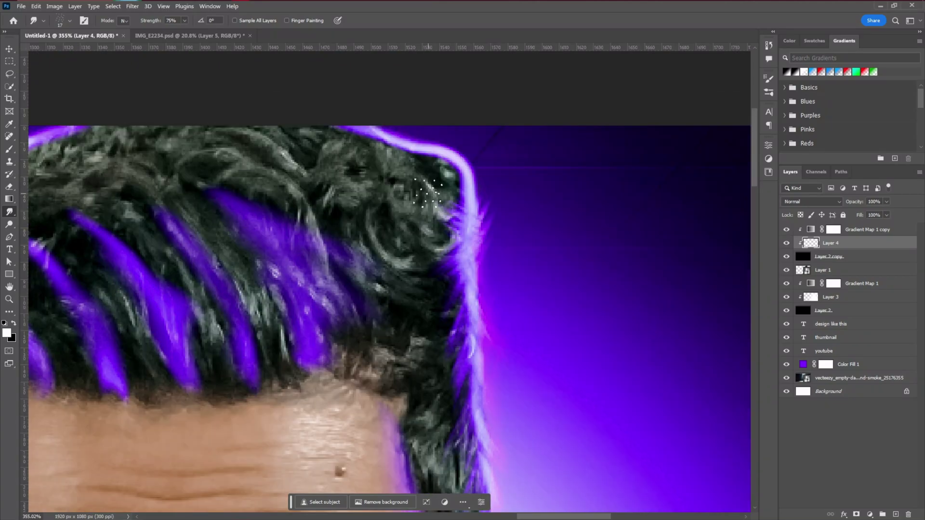
scroll(455, 311, "down", 4)
Set the smudge strength to 100% and pull fine strands out of the rim light along the top of the hair
scroll(448, 306, "up", 6)
key("0")
scroll(448, 250, "up", 3)
left_click_drag(354, 166, 370, 139)
left_click_drag(416, 186, 410, 153)
scroll(441, 280, "down", 3)
scroll(379, 240, "up", 4)
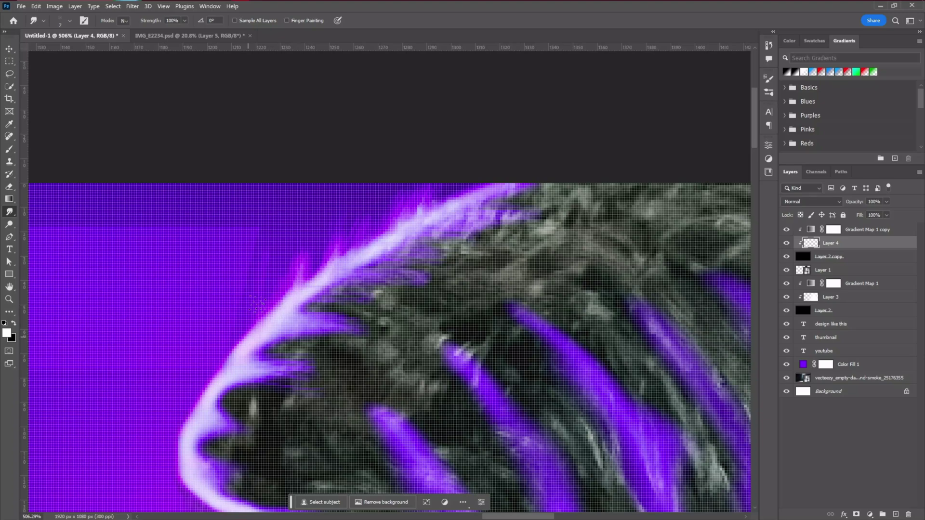
Smudge fine strands from the rim light down the left edge of the hair and the sideburn
scroll(289, 294, "up", 3)
left_click_drag(516, 186, 540, 139)
scroll(433, 338, "down", 2)
left_click_drag(403, 366, 434, 340)
scroll(371, 216, "down", 4)
left_click_drag(378, 208, 433, 265)
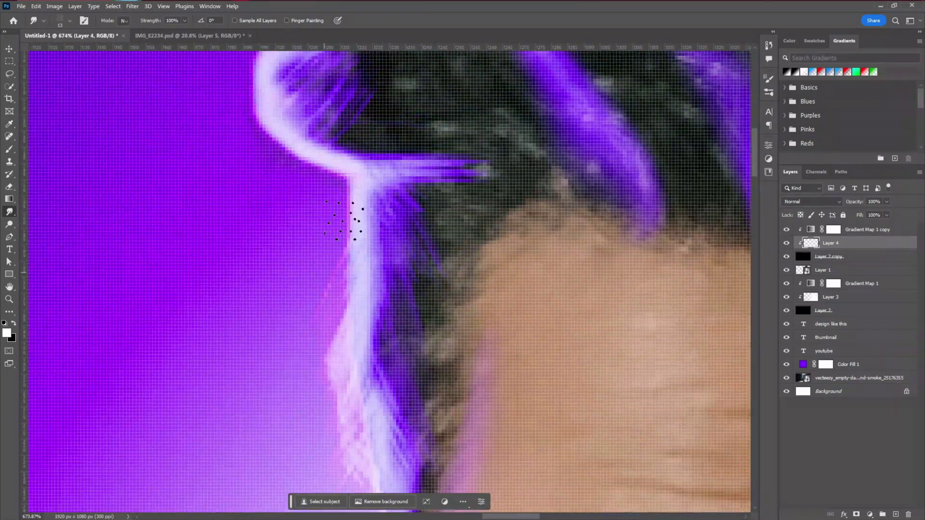
scroll(313, 328, "down", 4)
scroll(578, 308, "up", 3)
scroll(481, 241, "down", 3)
scroll(373, 161, "up", 3)
scroll(482, 251, "down", 5)
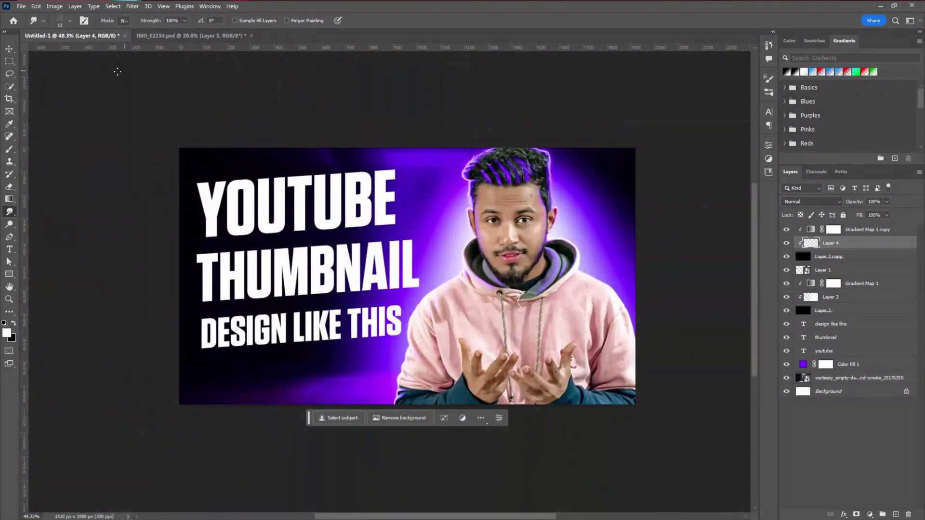
Place the YouTube, Facebook, Instagram and TikTok logos, and move the Gradient Map 1 copy layer directly above Layer 4
key("v")
scroll(731, 288, "up", 2)
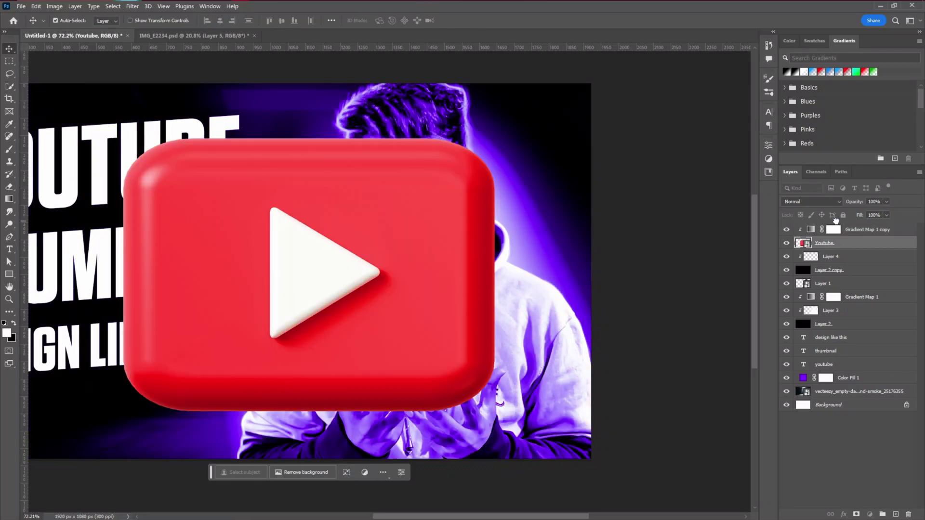
left_click_drag(867, 229, 860, 289)
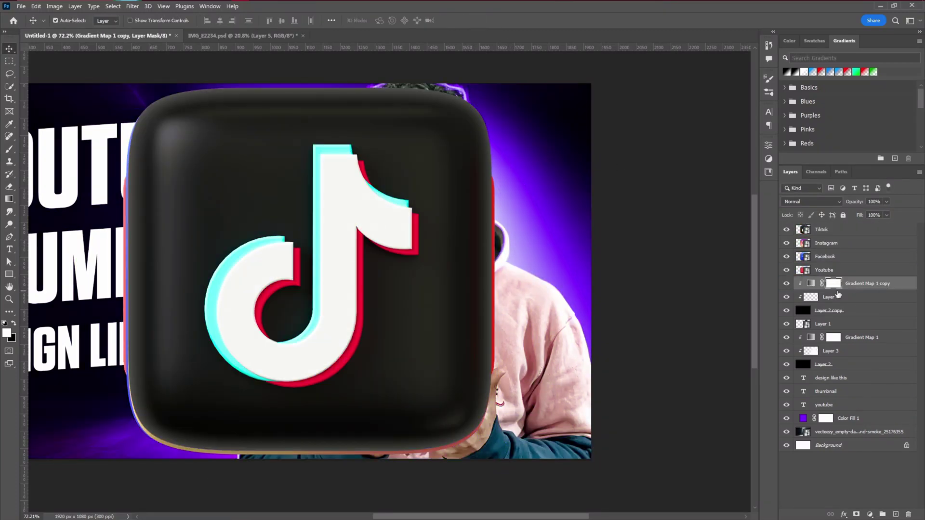
Scale the YouTube, Facebook, Instagram and TikTok logos down to 1.60% and move them over the hoodie above the hands
left_click(837, 271)
left_click(834, 232, "shift")
key("ctrl+t")
left_click_drag(494, 272, 181, 273)
left_click_drag(165, 283, 450, 340)
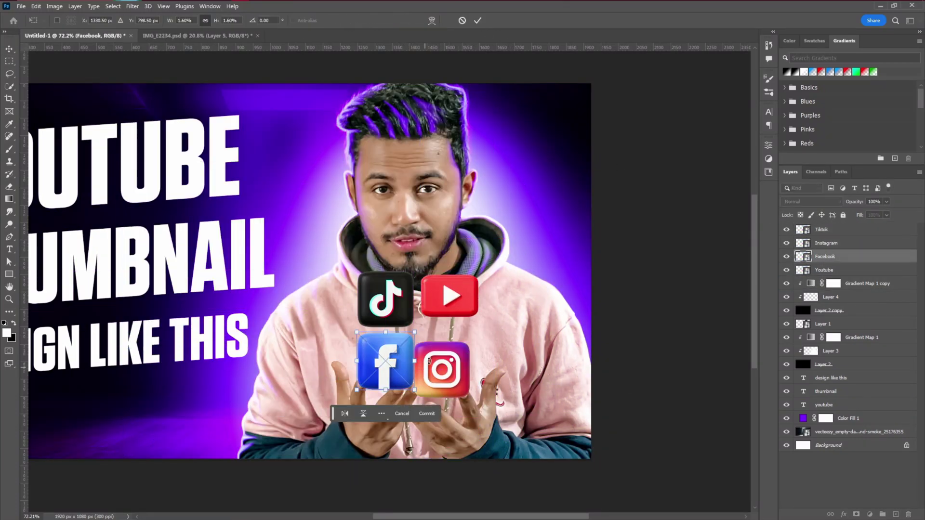
Shrink and tilt the Facebook and Instagram logos individually just above the open hands
left_click_drag(410, 385, 416, 382)
left_click(477, 20)
left_click(441, 369)
key("ctrl+t")
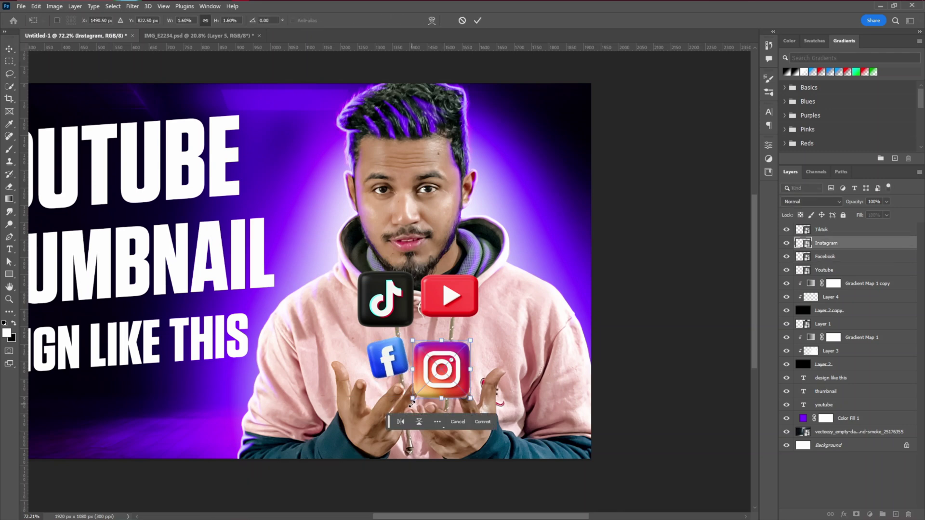
left_click_drag(469, 397, 463, 389)
left_click(477, 20)
Shrink and tilt the TikTok and YouTube logos individually above the Facebook and Instagram logos
left_click(385, 299)
key("ctrl+t")
left_click(477, 20)
left_click(449, 295)
key("ctrl+t")
left_click_drag(481, 271, 466, 282)
left_click(478, 21)
Bring the TikTok and YouTube logos closer to the lower pair and refine the TikTok logo's transform
left_click_drag(379, 311, 409, 337)
key("ctrl+t")
key("Return")
left_click(388, 316)
key("ctrl+t")
key("Return")
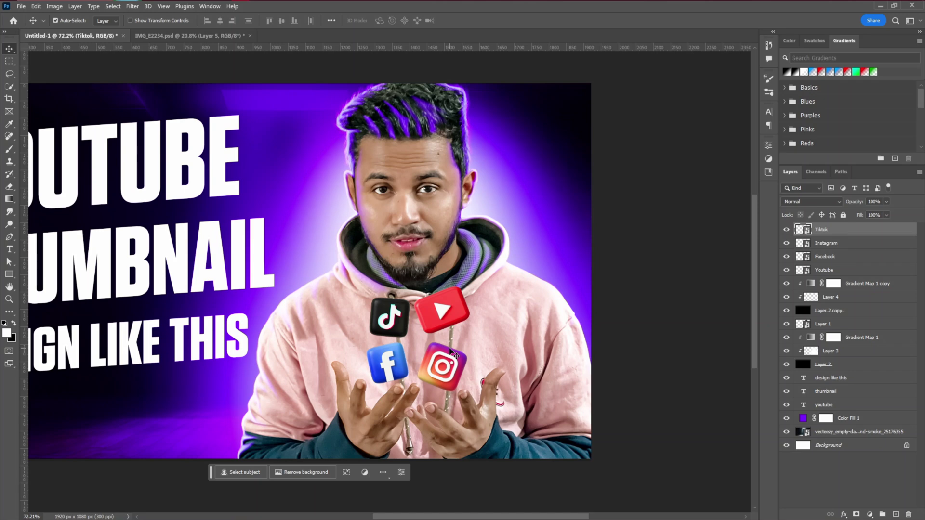
Add a new layer directly above the Gradient Map 1 copy layer for painting with the Brush tool
left_click(480, 435)
left_click(872, 280)
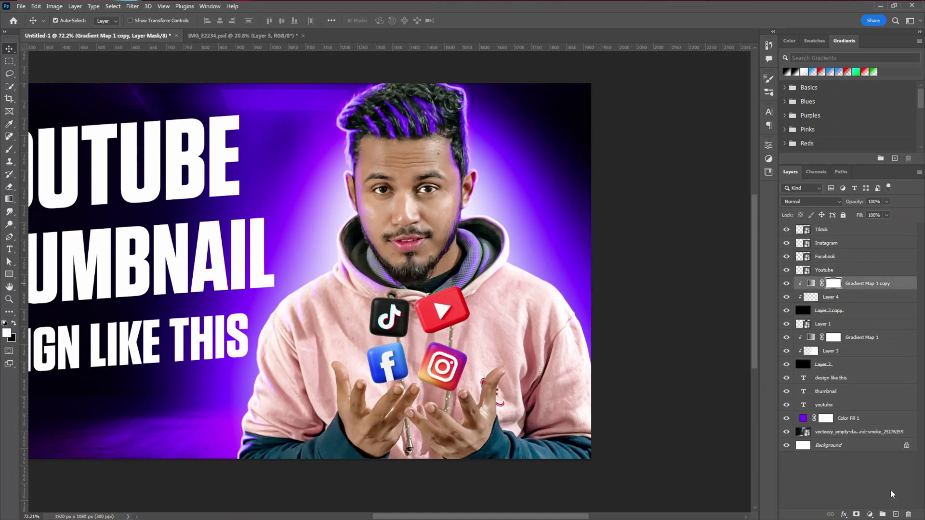
left_click(895, 515)
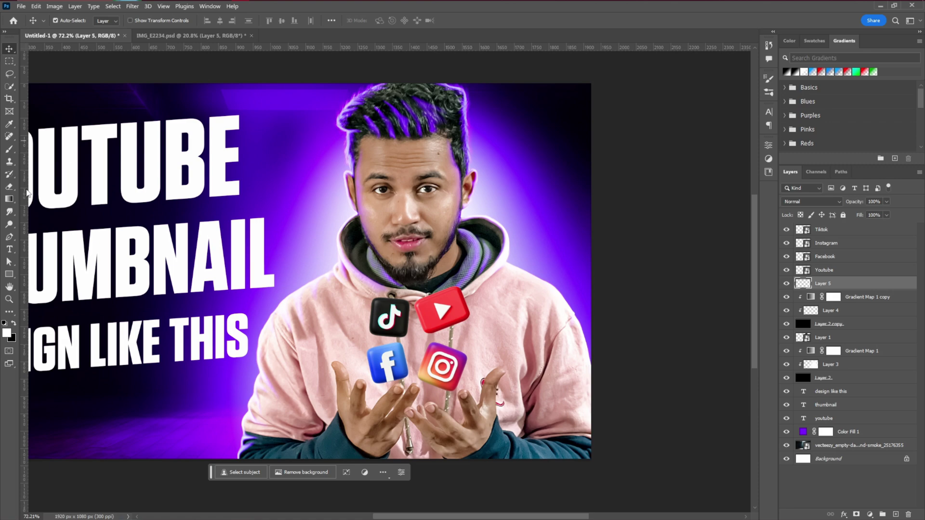
left_click(9, 149)
right_click(374, 232)
scroll(451, 364, "up", 10)
key("alt+Tab")
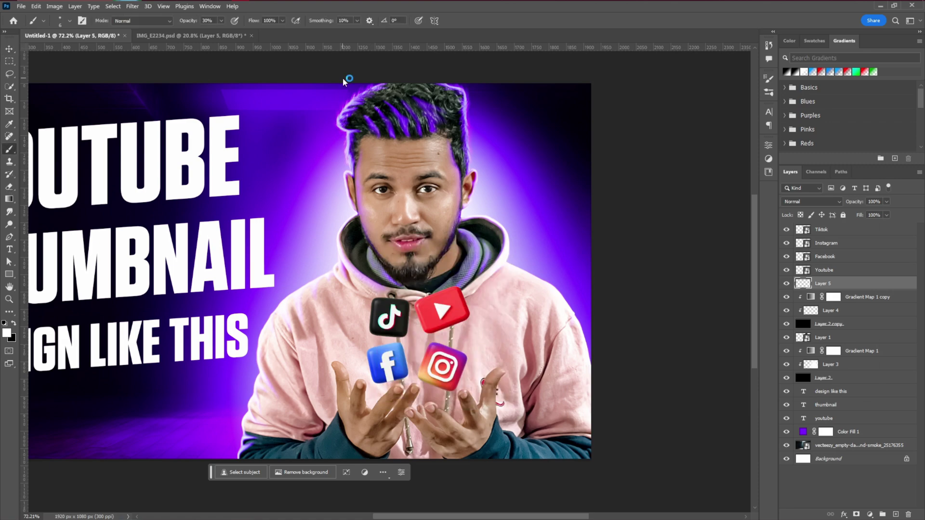
Load the light-ray brush set and choose a ray-burst brush tip
double_click(343, 81)
right_click(409, 282)
scroll(464, 382, "down", 1)
left_click(435, 431)
scroll(448, 424, "down", 2)
left_click(464, 418)
Paint white light rays rising from the hands on Layer 5, with the brush angled at 178° and 100% opacity
right_click(377, 382)
mouse_move(417, 370)
left_mouse_down()
mouse_move(404, 361)
mouse_move(388, 372)
left_mouse_up()
left_click(404, 333)
key("ctrl+z")
left_click_drag(532, 174, 482, 179)
key("ctrl+z")
key("ctrl+z")
key("ctrl+shift+z")
key("ctrl+shift+z")
left_click(431, 329)
key("0")
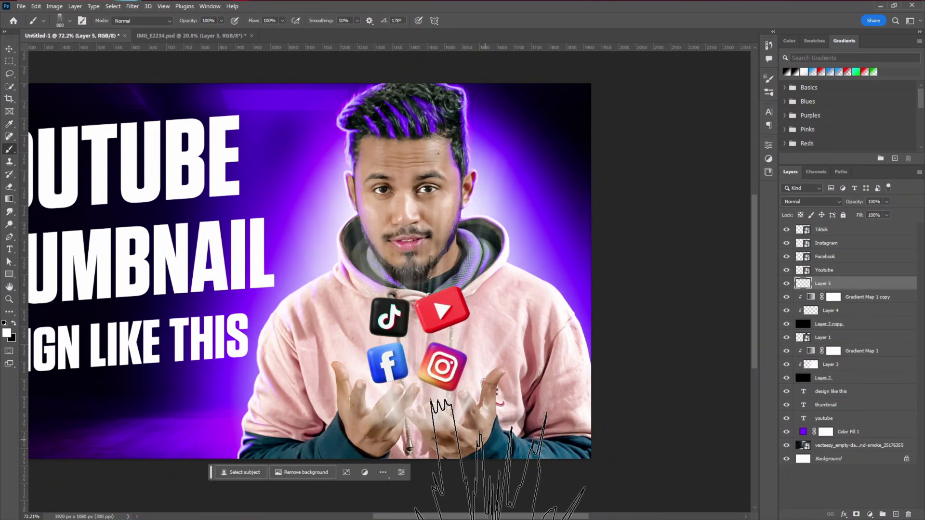
Sample the background purple, paint purple rays on a new layer above the white ones and blend it in Color Dodge
left_click_drag(414, 268, 382, 270)
left_click(304, 207, "alt")
left_click(895, 514)
left_click(418, 302)
left_click(844, 294, "shift")
left_click(811, 202)
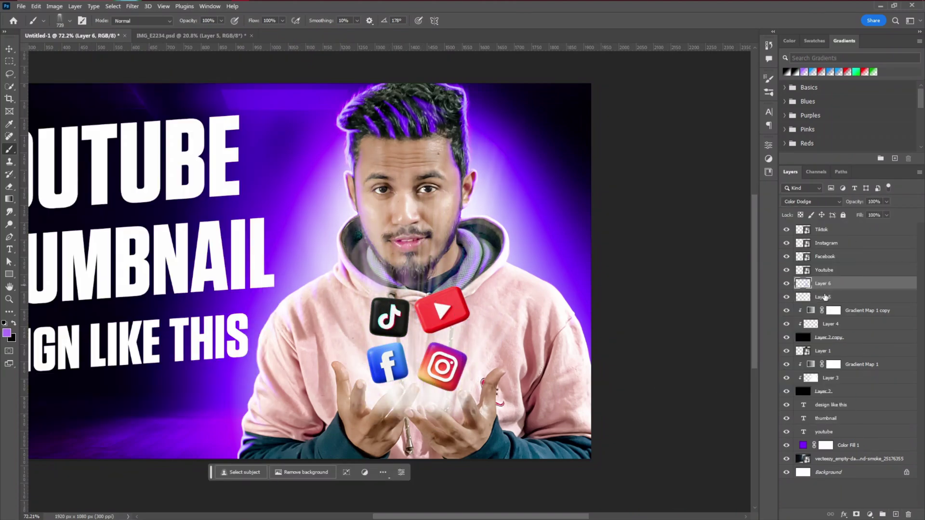
Hide the grouped light rays and try to select both hands on Layer 1 with the Quick Selection tool
left_click(786, 282)
left_click(10, 86)
left_click(372, 420)
left_click(823, 335)
mouse_move(376, 421)
left_mouse_down()
mouse_move(397, 393)
mouse_move(418, 420)
mouse_move(456, 433)
left_mouse_up()
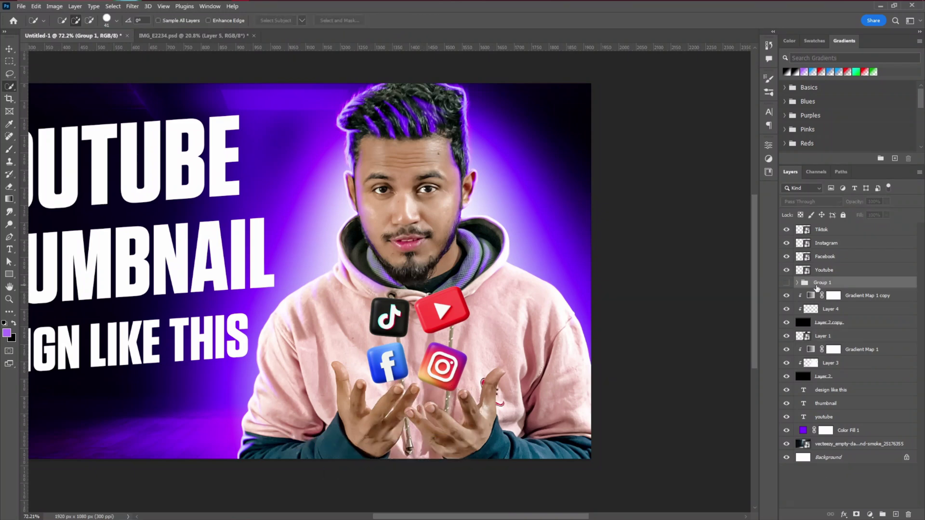
Give the Instagram logo a purple Color Dodge Inner Glow at 100% opacity and 58 px size, plus an Outer Glow
double_click(862, 243)
left_click(703, 139)
left_click(698, 230)
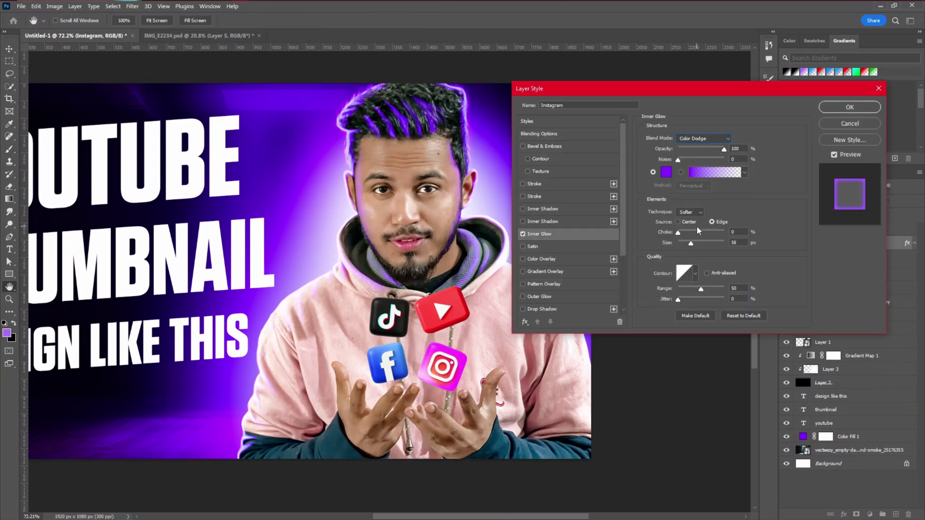
left_click(565, 292)
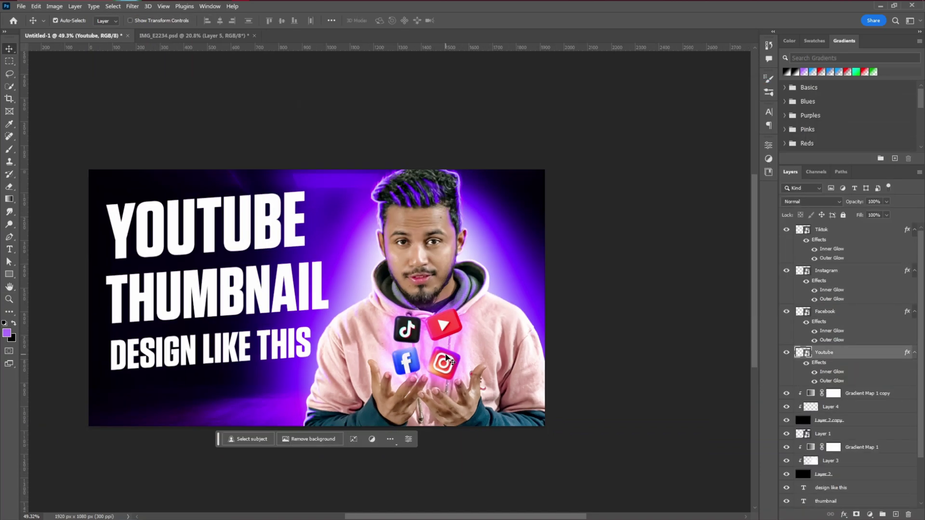
Fine-tune the positions of the TikTok, Facebook and YouTube logos around the Instagram logo
scroll(447, 358, "up", 4)
left_click(389, 317)
key("ctrl+t")
left_click(479, 20)
left_click_drag(385, 318, 374, 308)
left_click_drag(393, 365, 401, 357)
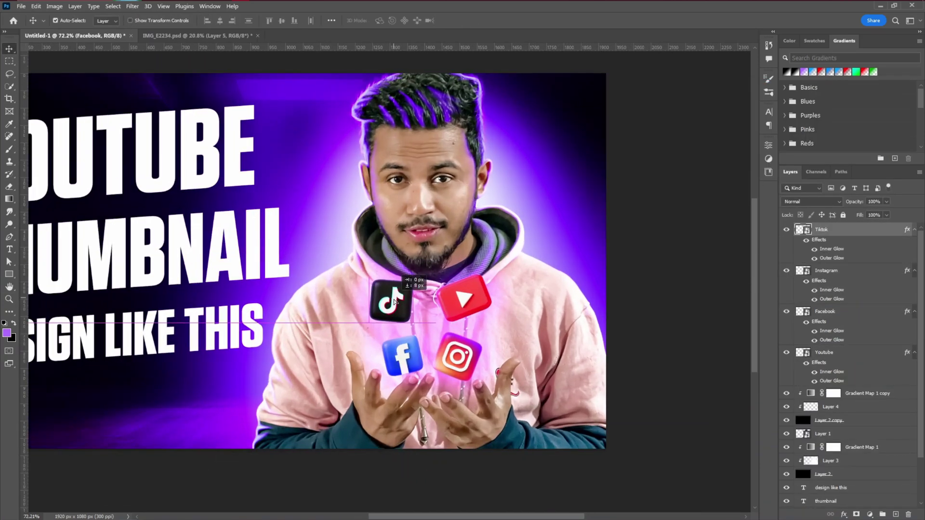
left_click_drag(466, 297, 457, 299)
Move the youtube, thumbnail and design like this text layers directly above the Gradient Map 1 copy layer
scroll(519, 321, "down", 1)
scroll(518, 320, "down", 5)
scroll(300, 315, "up", 2)
left_click(279, 217)
scroll(246, 214, "up", 3)
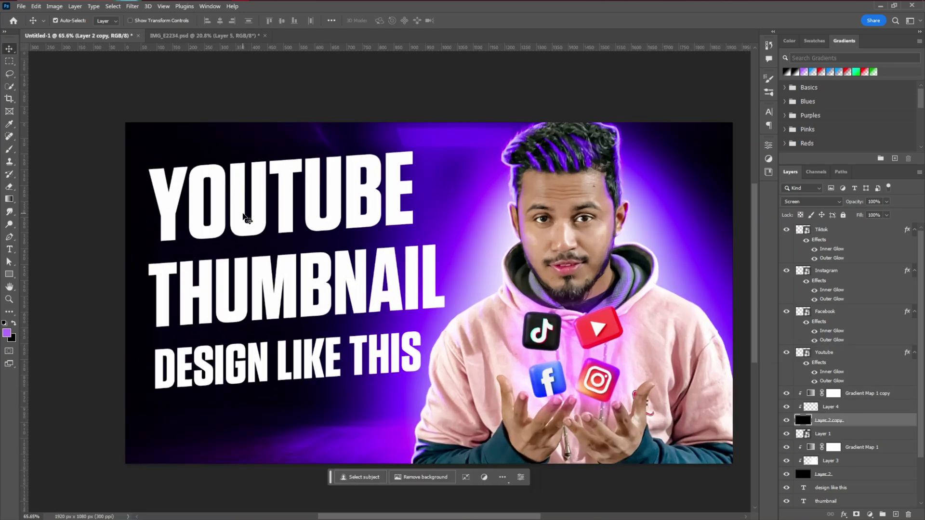
scroll(241, 209, "down", 1)
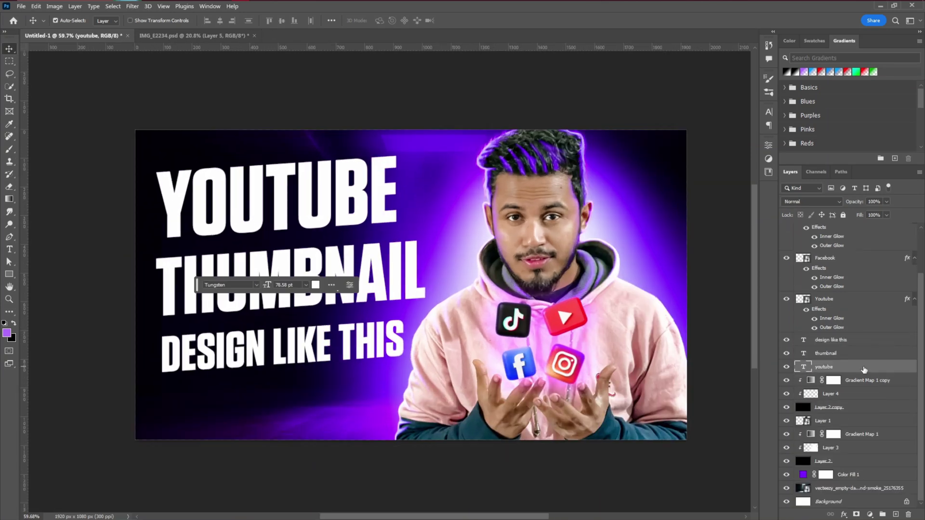
Add a Gradient Overlay to the youtube text and colour the gradient's first stop yellow-orange
left_click(562, 271)
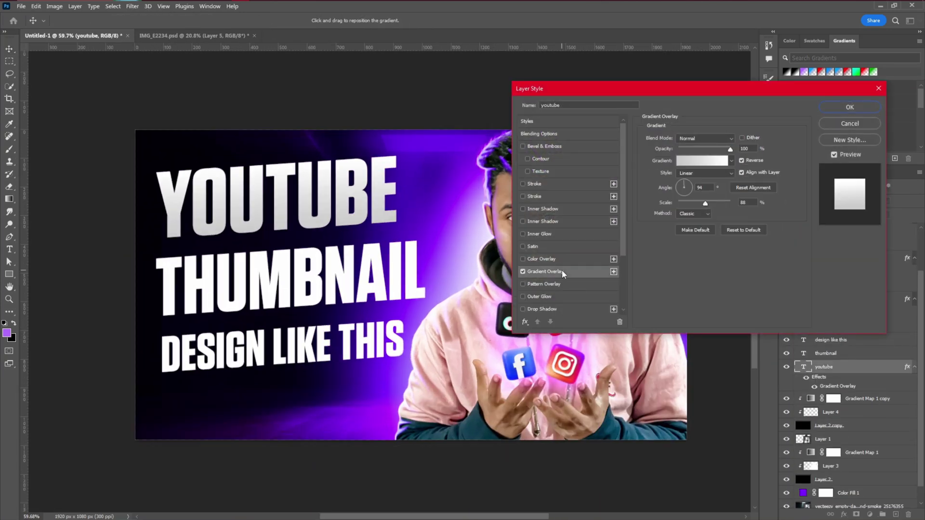
left_click(701, 161)
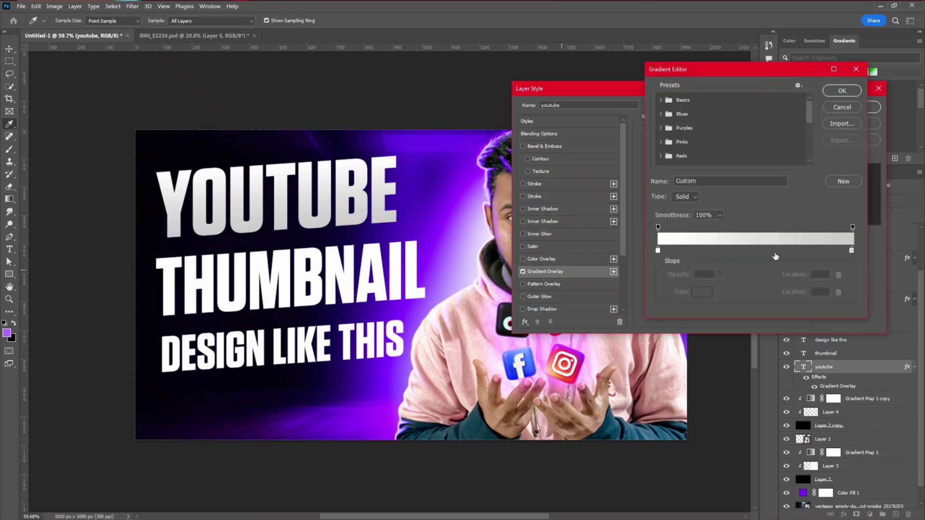
left_click(658, 251)
left_click(702, 292)
left_click_drag(702, 208, 717, 156)
left_click(727, 261)
left_click(812, 152)
left_click(702, 291)
left_click(728, 264)
left_click(813, 152)
Colour the gradient's other stop red-orange and set the youtube text's overlay to a 99° angle and 47% scale
double_click(851, 250)
left_click(727, 272)
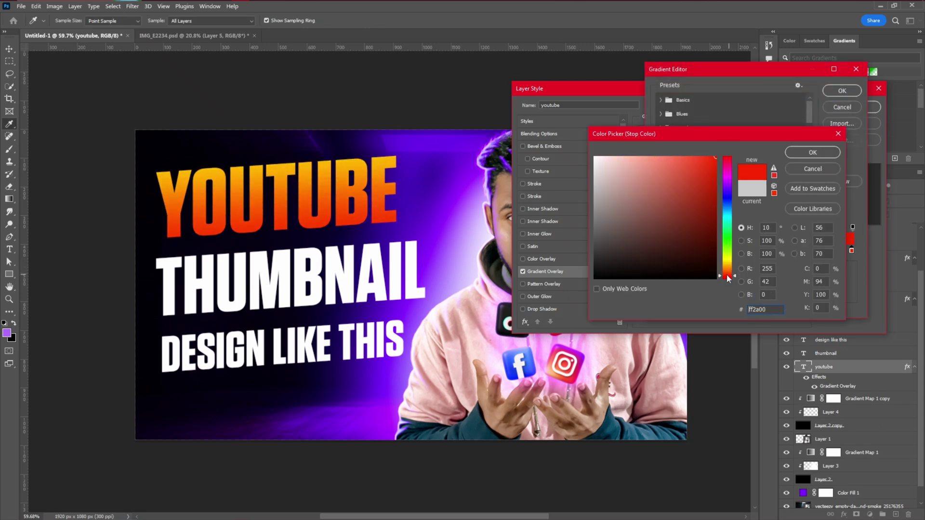
left_click(813, 152)
key("Return")
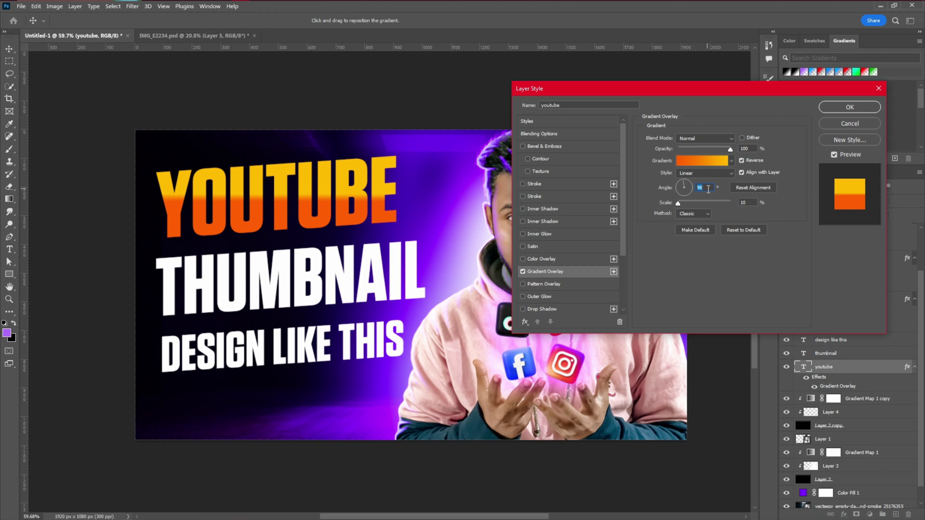
left_click_drag(678, 203, 690, 203)
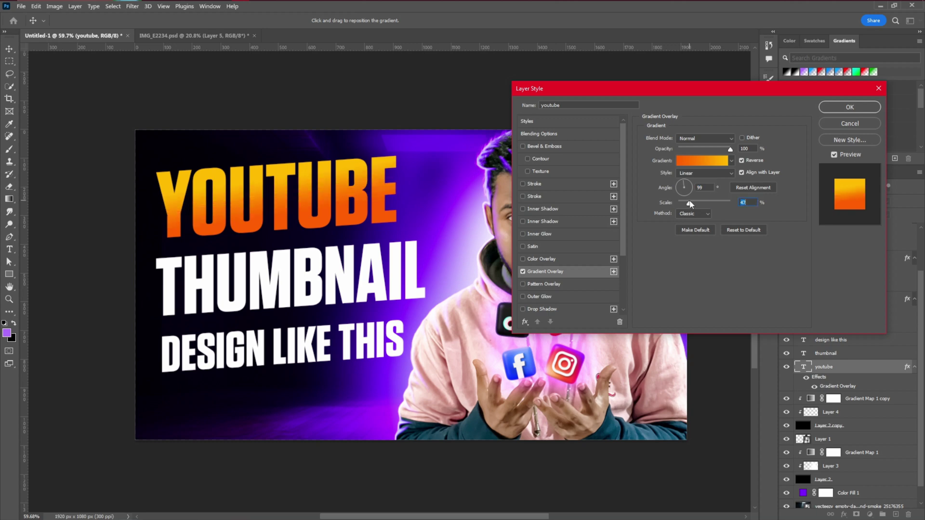
Add a white Color Dodge Inner Glow at 59% opacity to the youtube text and reduce its size
left_click(559, 236)
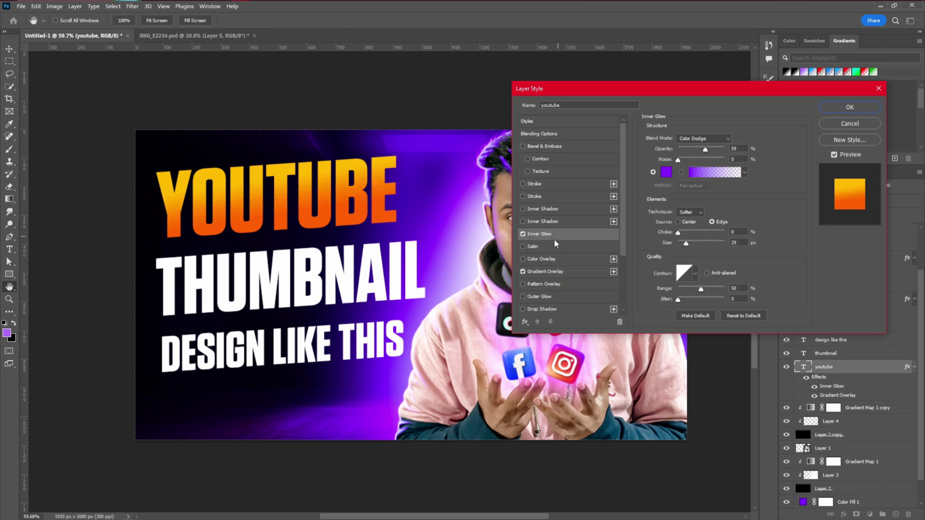
left_click(666, 172)
left_click_drag(627, 185, 582, 151)
key("Return")
left_click_drag(686, 244, 685, 245)
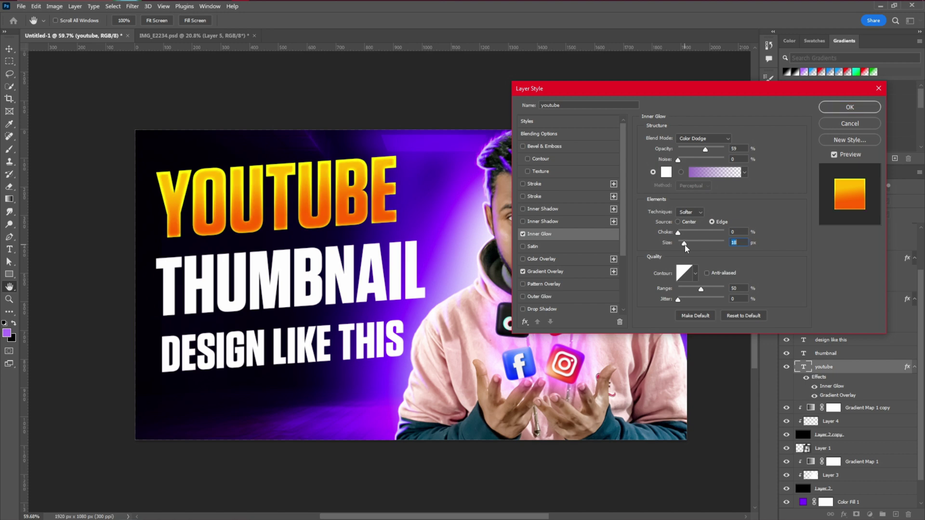
Add a black 2 px outside Stroke to the youtube text
left_click(538, 188)
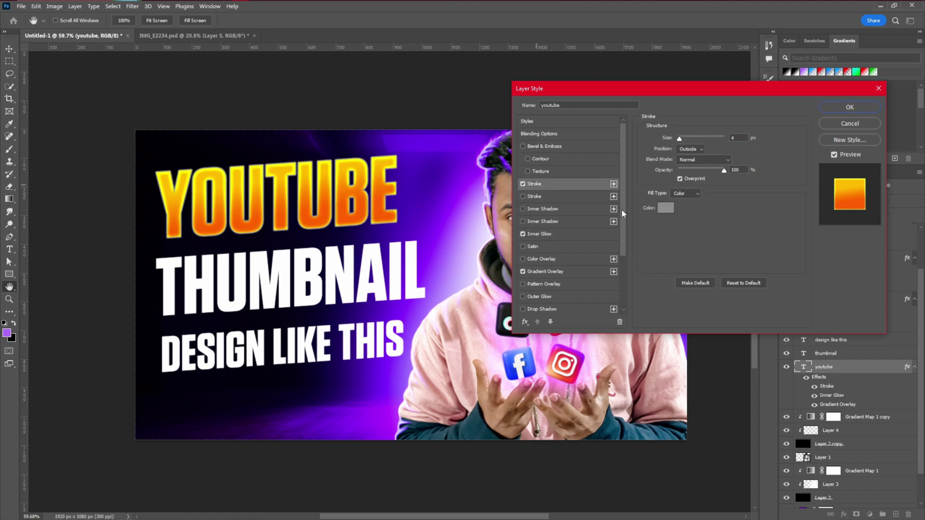
left_click(665, 208)
left_click(602, 276)
left_click(811, 150)
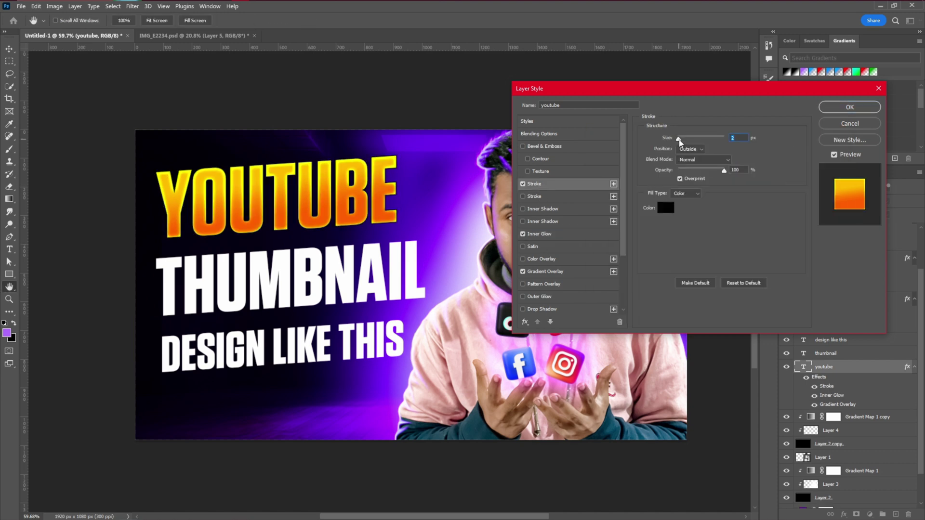
Add two drop shadows to the youtube text, the second dark red with 12 px distance, 100% spread and 0 px size
scroll(539, 289, "down", 3)
left_click(548, 272)
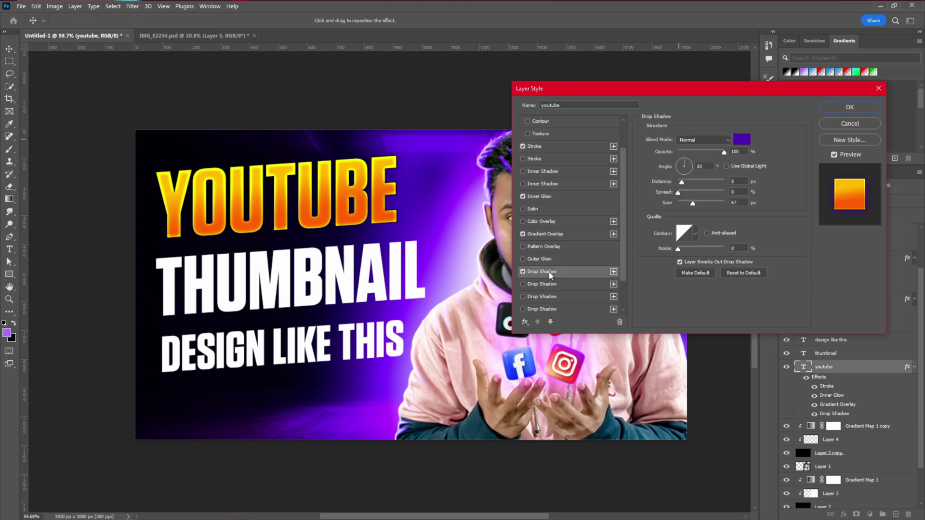
left_click(548, 284)
left_click(746, 140)
left_click_drag(709, 212, 727, 206)
key("Return")
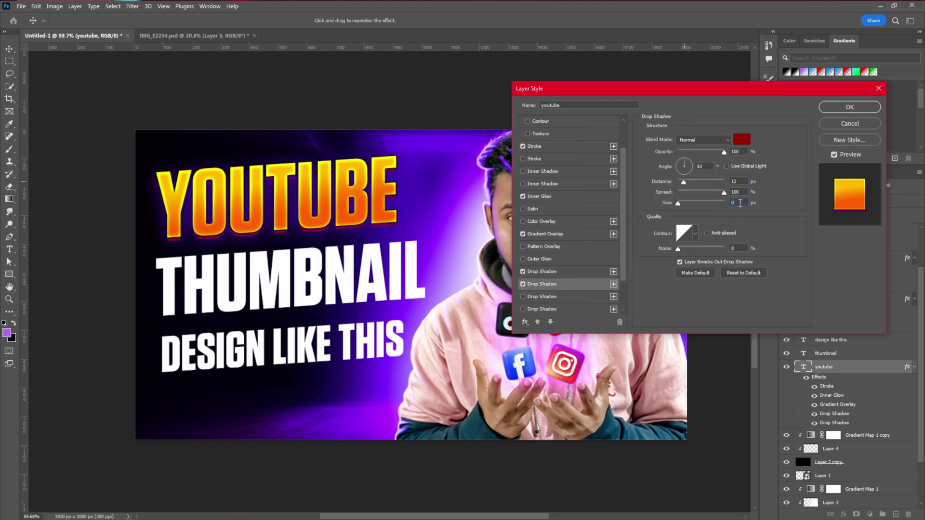
Stack more drop shadows on the youtube text, recolouring them brighter red and adding a black one with 83 px size
left_click(613, 285)
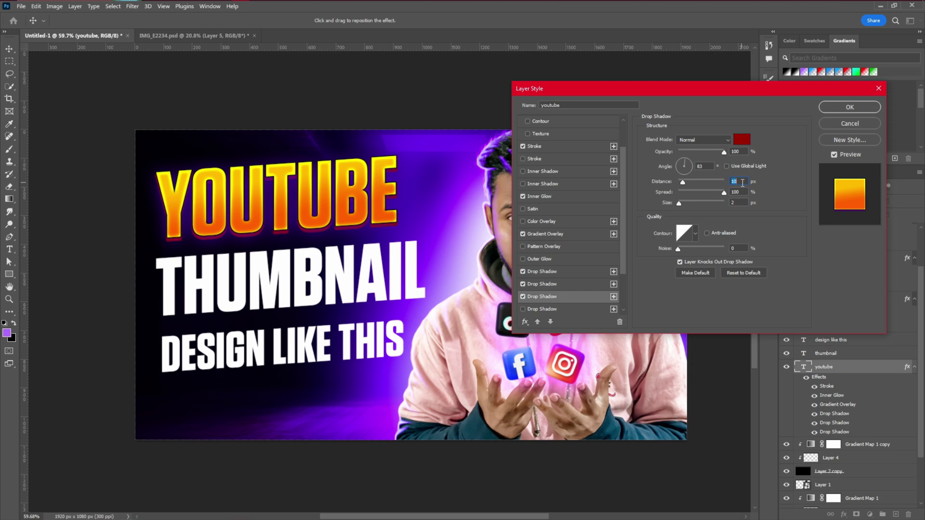
left_click(741, 139)
left_click(718, 241)
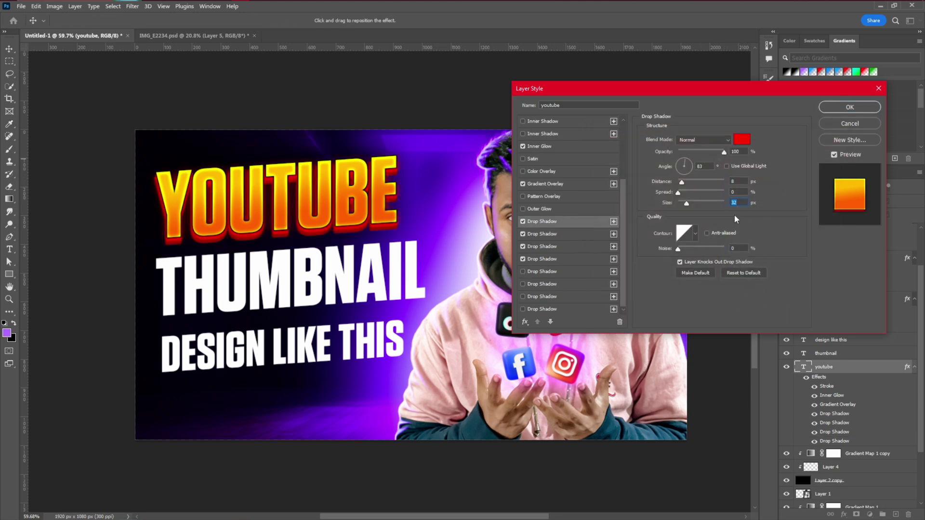
left_click(560, 273)
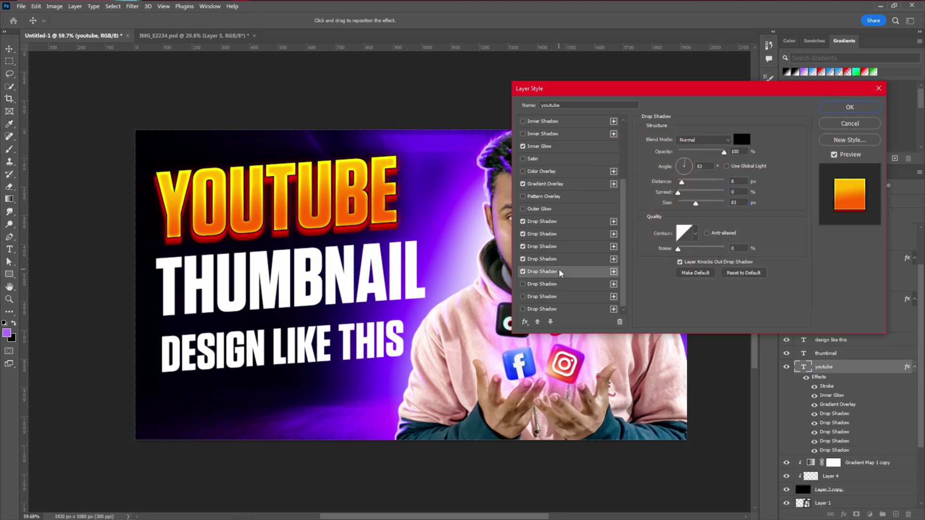
left_click(829, 108)
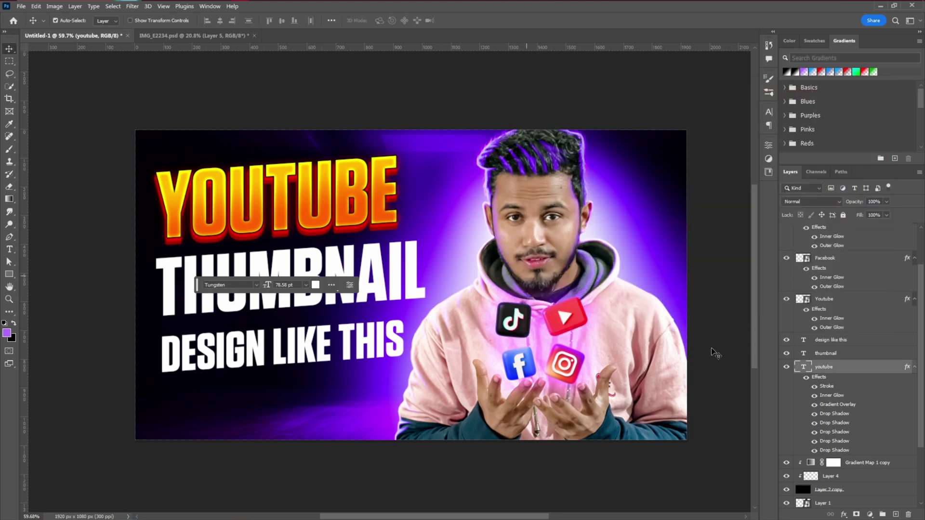
Copy the youtube text's layer style onto the thumbnail and design like this text layers
right_click(839, 381)
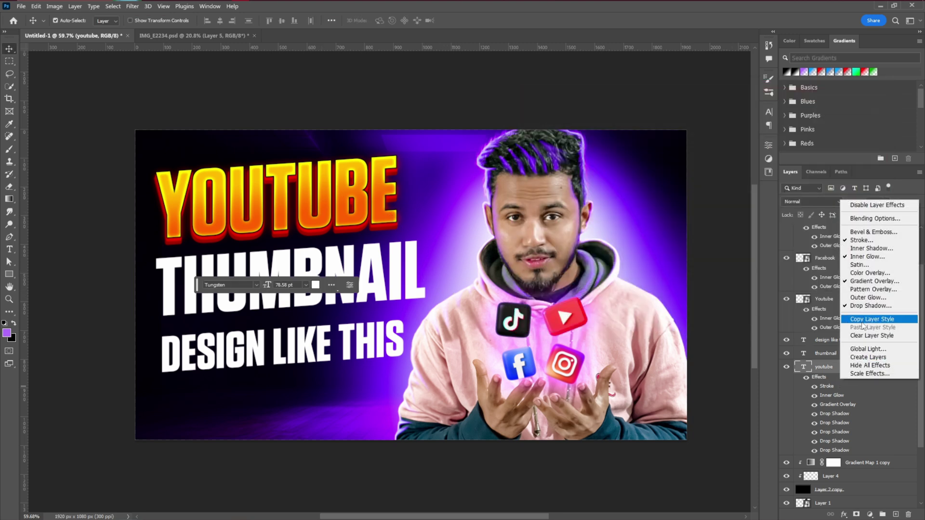
left_click(862, 321)
right_click(829, 353)
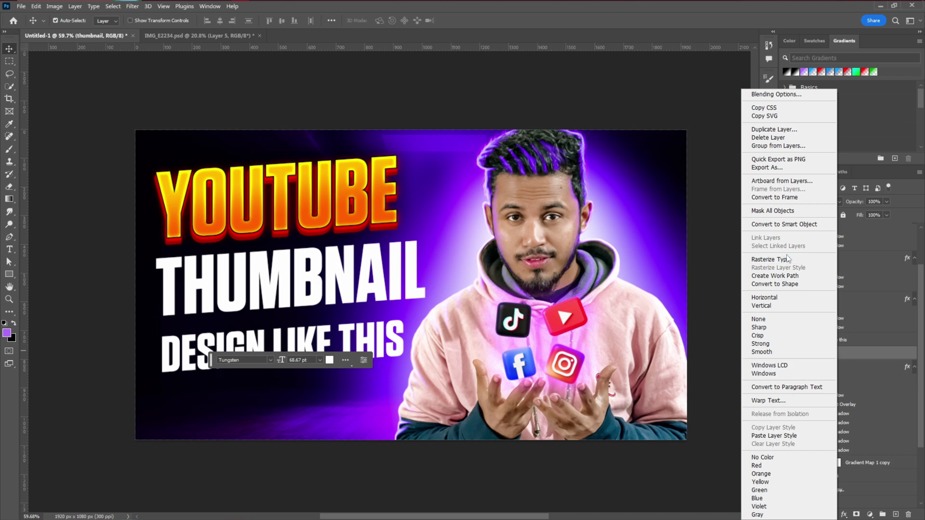
left_click(773, 436)
right_click(859, 341)
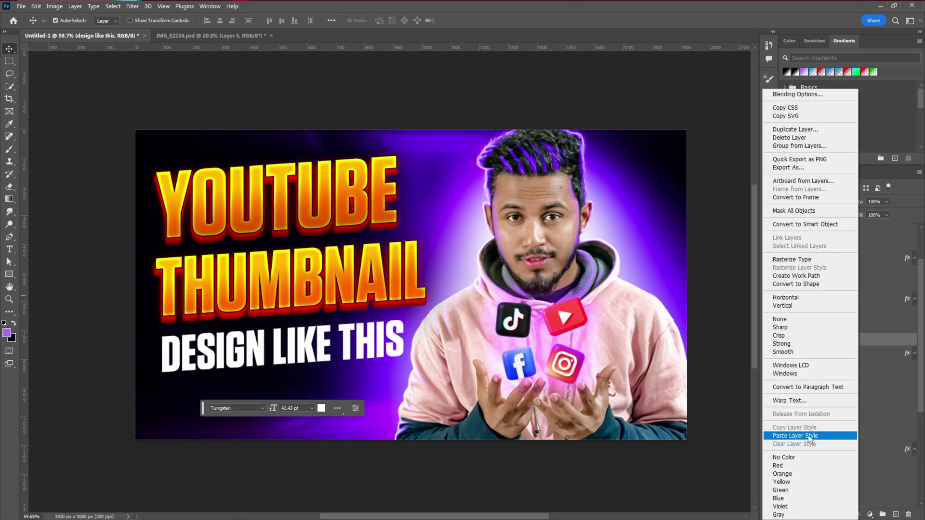
left_click(790, 436)
Recolour the design like this text with a grey-to-white gradient overlay and #565656 grey drop shadows, and give its black shadow a 103 px size
double_click(837, 378)
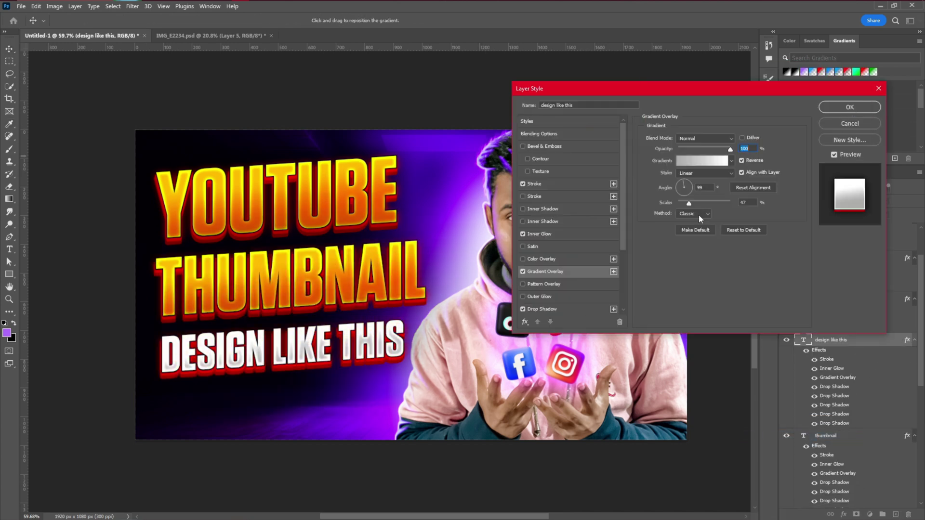
left_click(578, 221)
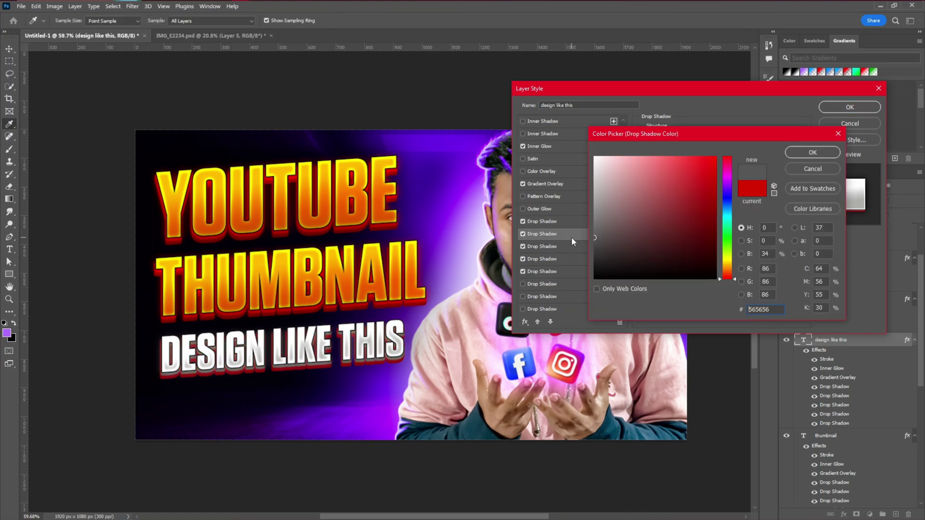
left_click(542, 246)
left_click(742, 139)
left_click(813, 152)
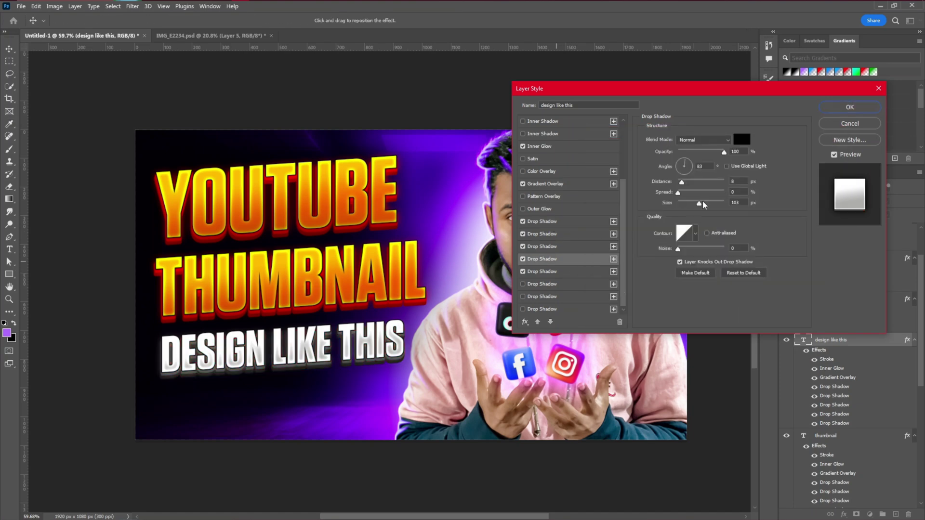
left_click(849, 107)
Reorder the text layers as youtube, thumbnail and design like this from top to bottom
left_click_drag(843, 341, 837, 478)
left_click_drag(842, 297, 842, 239)
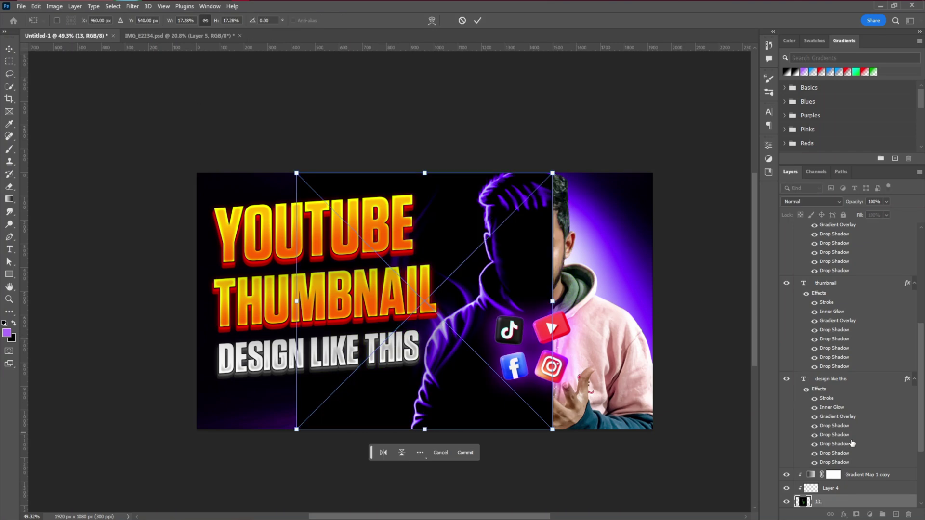
Move the green smoke layer 13 directly below the text layers and re-clip Layer 4 and Gradient Map 1 copy to Layer 2 copy
scroll(850, 442, "down", 5)
left_click_drag(832, 397, 828, 362)
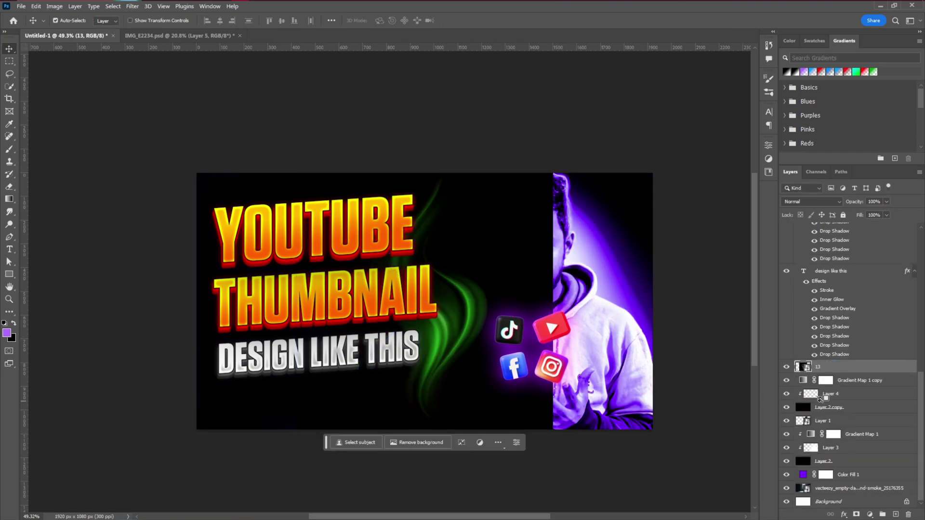
left_click(820, 399, "alt")
left_click(819, 387, "alt")
Set the green smoke layer's blend mode to Screen and shrink it to fit over the man's hands
left_click(814, 203)
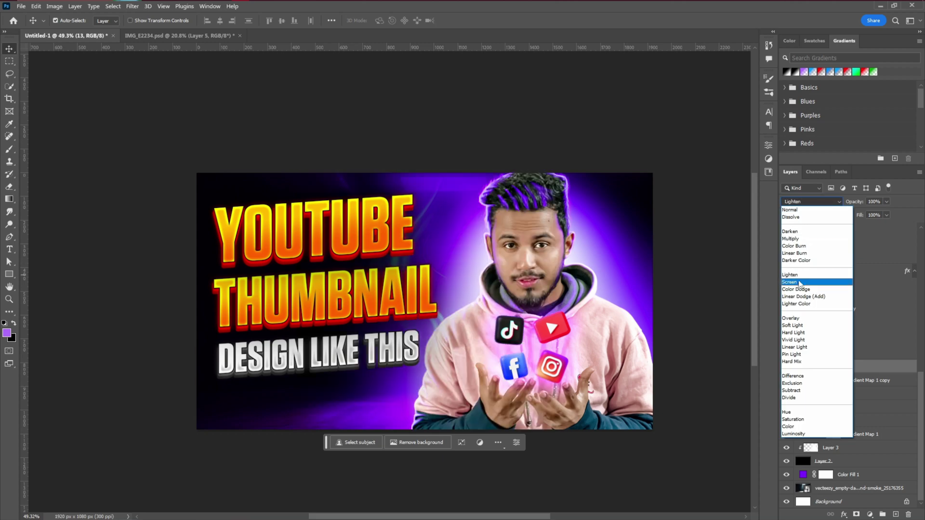
left_click(800, 282)
key("ctrl+t")
left_click_drag(553, 301, 416, 301)
left_click_drag(374, 322, 524, 370)
left_click_drag(591, 428, 615, 385)
left_click(477, 20)
Duplicate the smoke into four layers, flipping and shifting one copy across the hands, and group them all
key("ctrl+j")
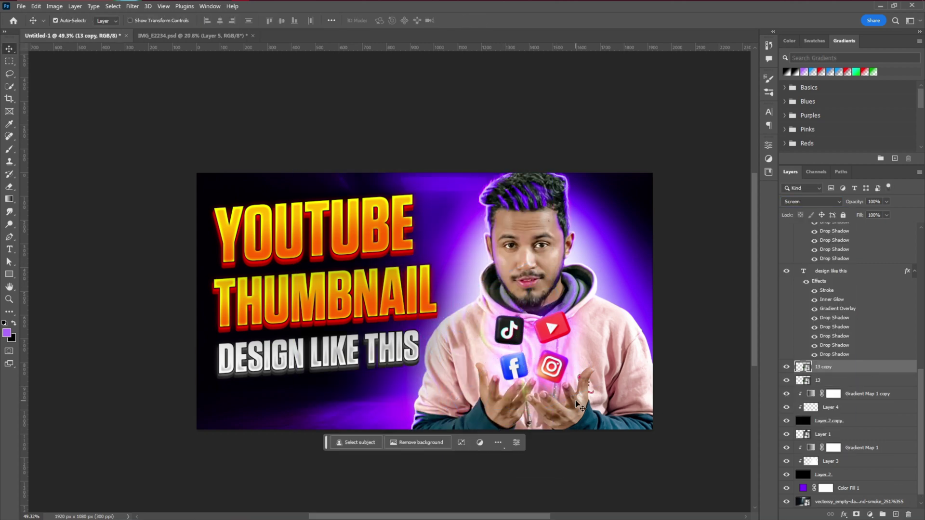
key("ctrl+j")
key("ctrl+t")
right_click(541, 339)
left_click(568, 324)
left_click_drag(545, 339, 598, 339)
left_click(477, 20)
key("ctrl+j")
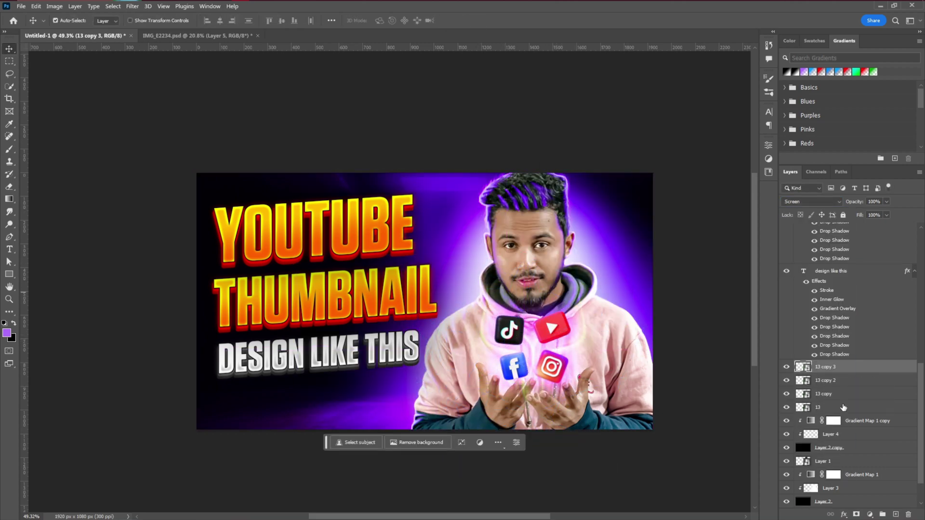
left_click(840, 407, "shift")
key("ctrl+g")
Clip a Hue/Saturation adjustment to the smoke group and shift the hue of the Yellows
left_click(869, 514)
left_click(870, 421)
left_click(824, 375, "alt")
left_click(696, 186)
left_click(694, 213)
left_click_drag(687, 210, 714, 210)
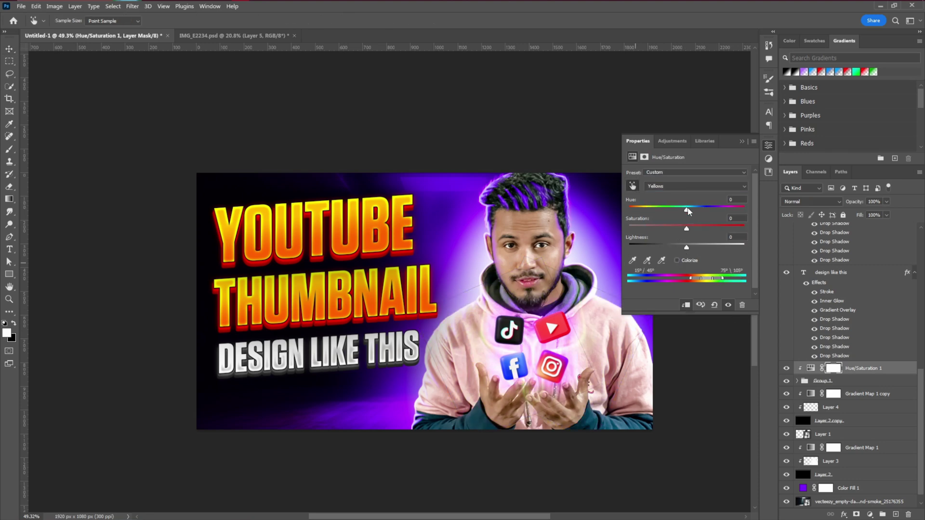
Add a layer mask to the smoke group and brush away excess smoke around the hands and chest with a large brush
left_click(841, 381)
left_click(855, 515)
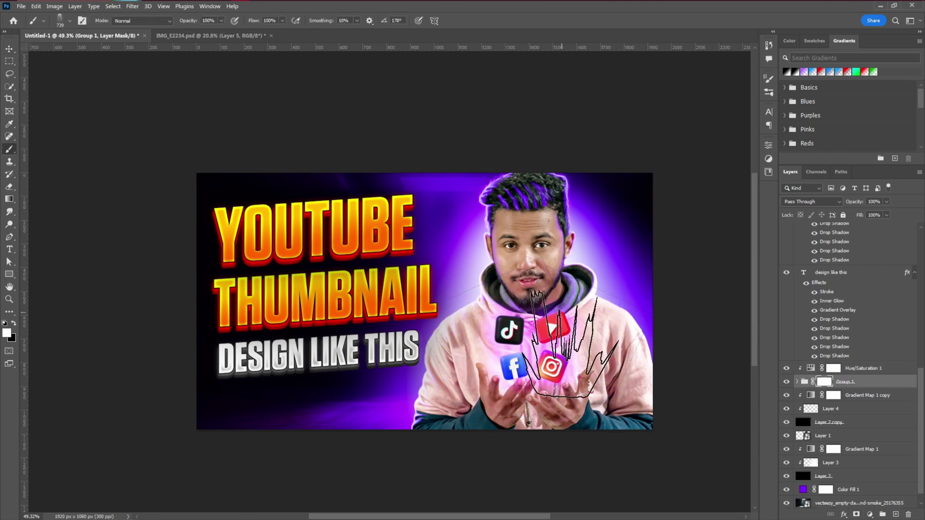
key("b")
right_click(568, 314)
scroll(606, 432, "down", 3)
scroll(607, 432, "up", 3)
left_click(607, 432)
left_click(522, 257)
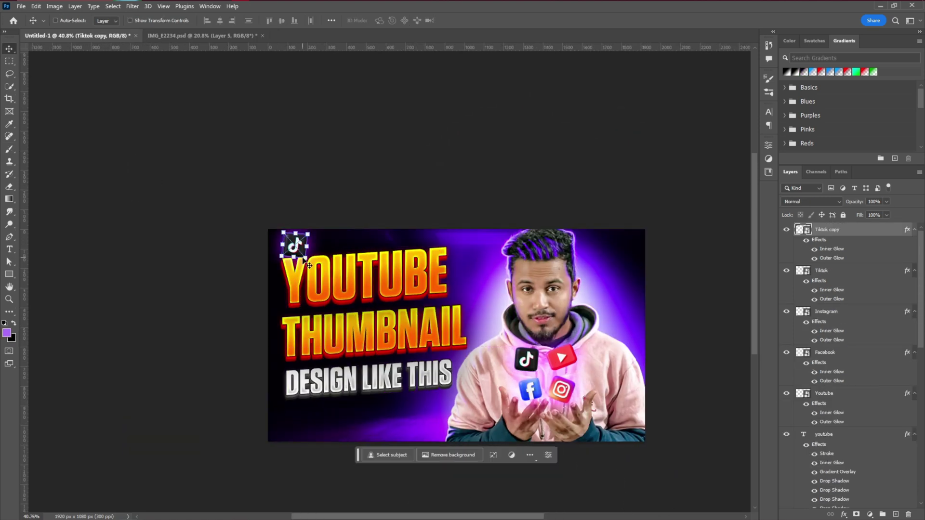
Scatter copies of the TikTok, YouTube, Facebook and Instagram logos around the title and portrait, enlarging the TikTok and YouTube ones in the upper corners
left_click_drag(270, 277, 264, 269)
left_click(477, 20)
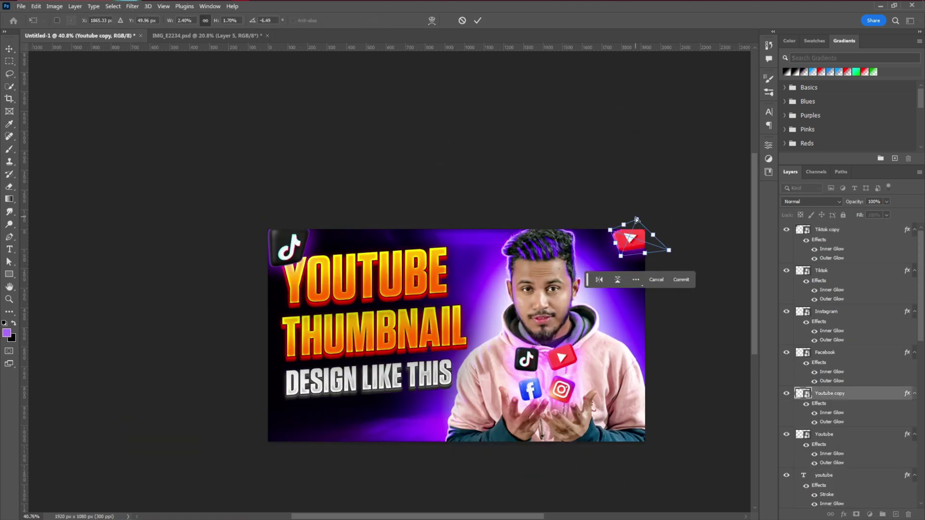
left_click_drag(675, 227, 678, 255)
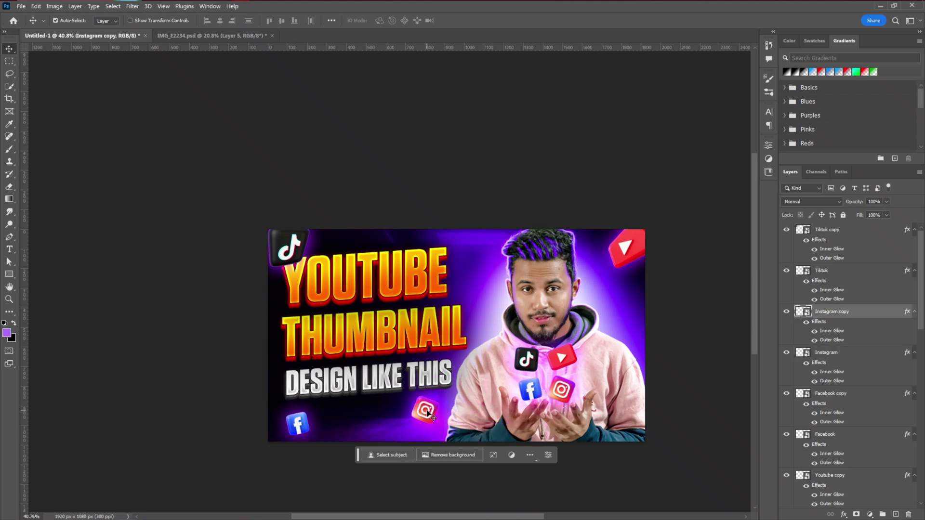
left_click_drag(626, 247, 486, 288)
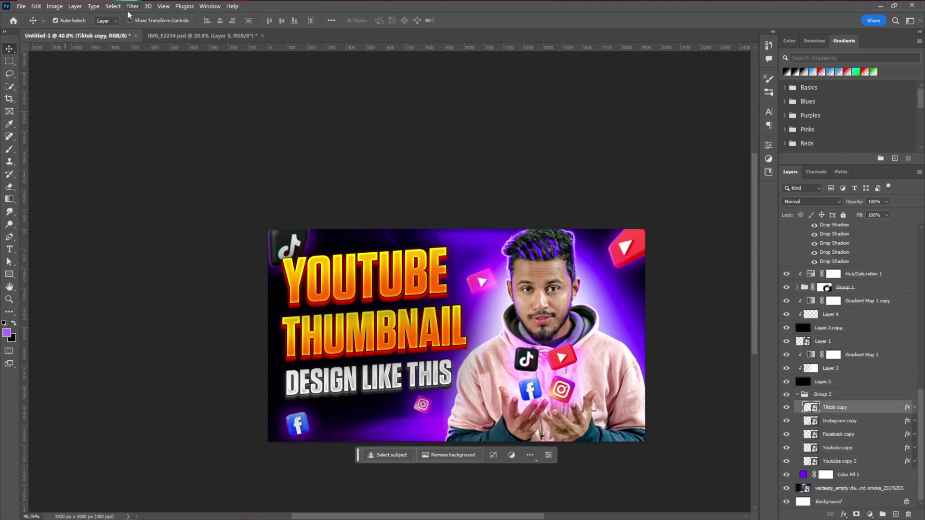
Apply Motion Blur to the TikTok and Instagram logo copies in Group 2
left_click(131, 7)
mouse_move(179, 187)
mouse_move(174, 130)
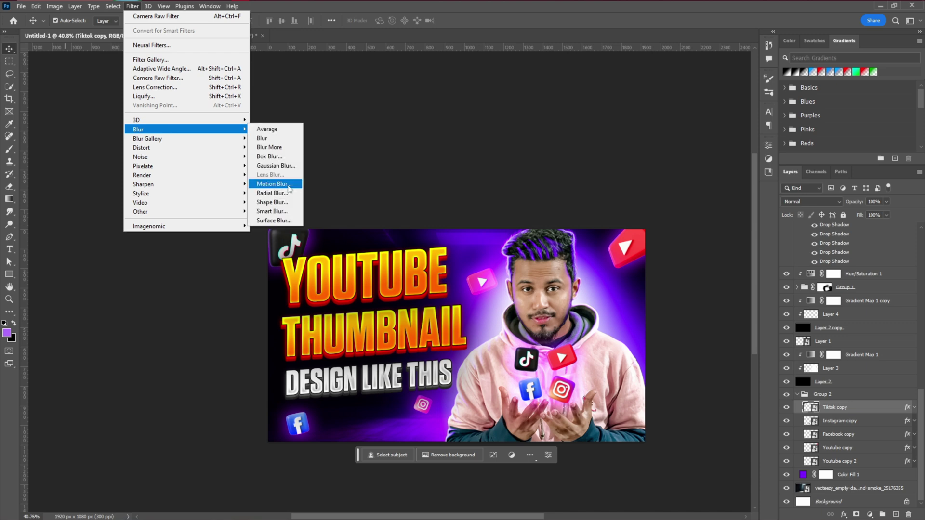
left_click(275, 184)
left_click(759, 135)
left_click(839, 421)
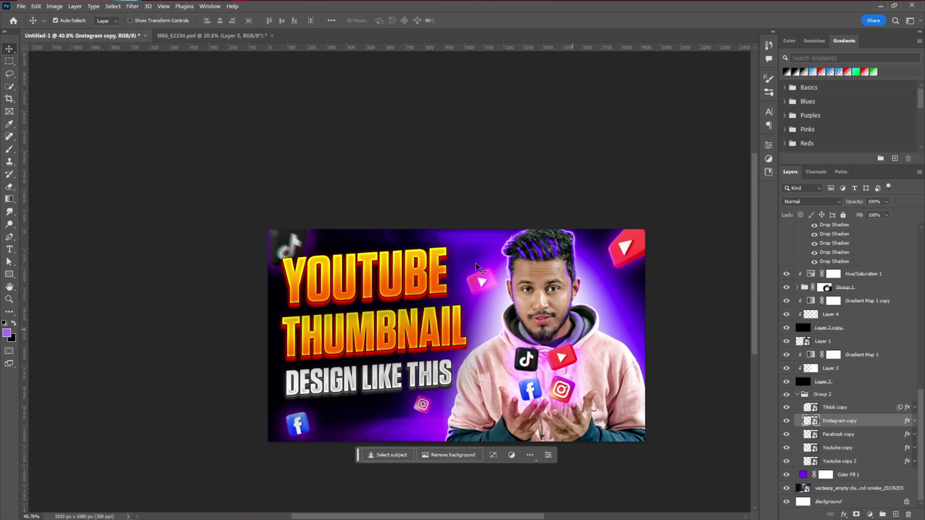
left_click(131, 6)
left_click(275, 184)
left_click(759, 135)
Apply Motion Blur to the Facebook logo copy and enlarge it in the thumbnail's lower left corner
left_click(839, 435)
left_click(131, 7)
left_click(275, 184)
left_click(758, 135)
key("ctrl+t")
key("Return")
left_click_drag(285, 412, 270, 403)
left_click(477, 21)
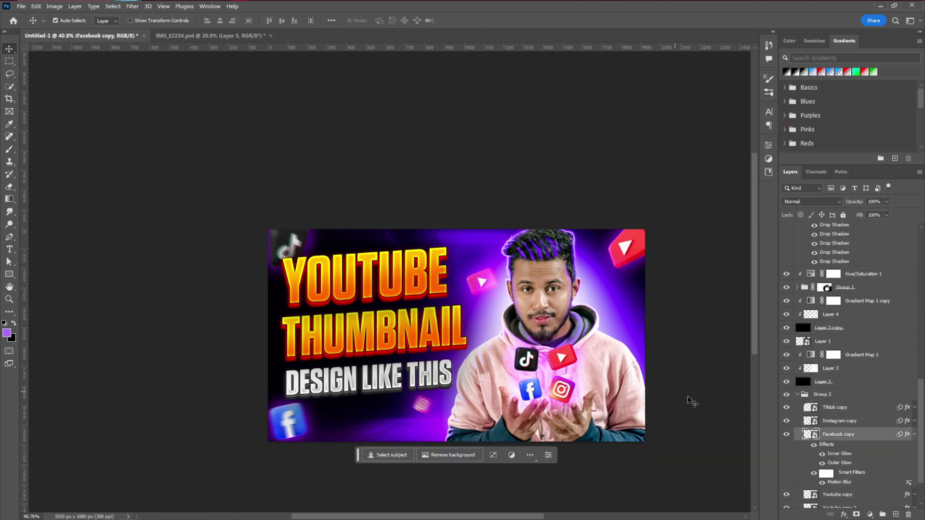
Apply Motion Blur to both YouTube logo copies in Group 2
scroll(839, 448, "down", 2)
left_click(839, 448)
left_click(131, 7)
left_click(275, 184)
left_click(759, 135)
key("alt+bracketleft")
key("ctrl+alt+f")
key("Return")
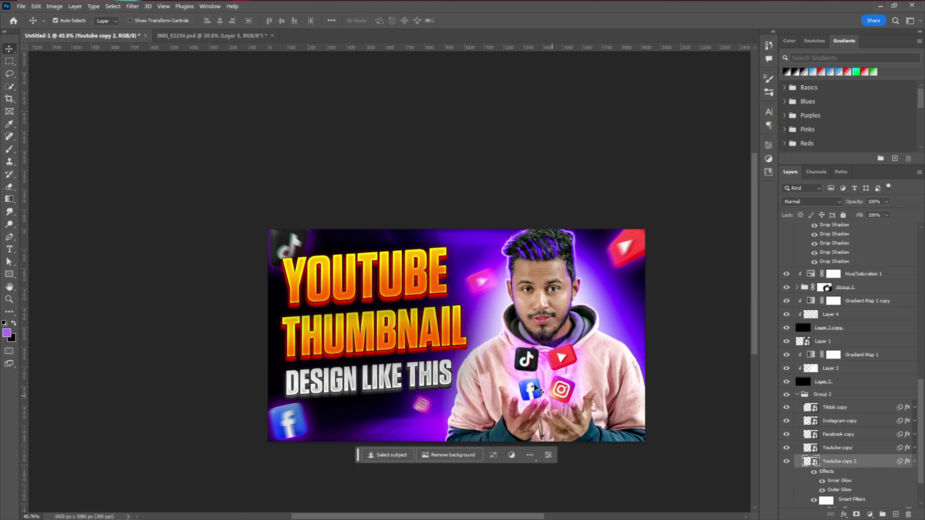
Place the glowing particle image pngegg (11) above Group 2 and scale it to cover the thumbnail background
left_click_drag(562, 335, 654, 351)
left_click(477, 21)
left_click_drag(834, 461, 836, 396)
key("ctrl+t")
left_click_drag(654, 337, 728, 339)
scroll(666, 380, "down", 4)
left_click_drag(668, 368, 691, 343)
left_click(478, 20)
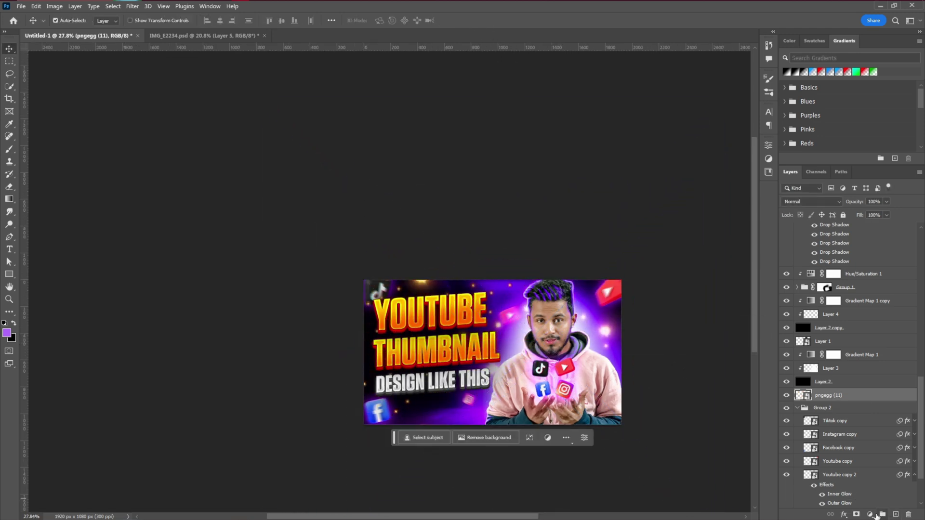